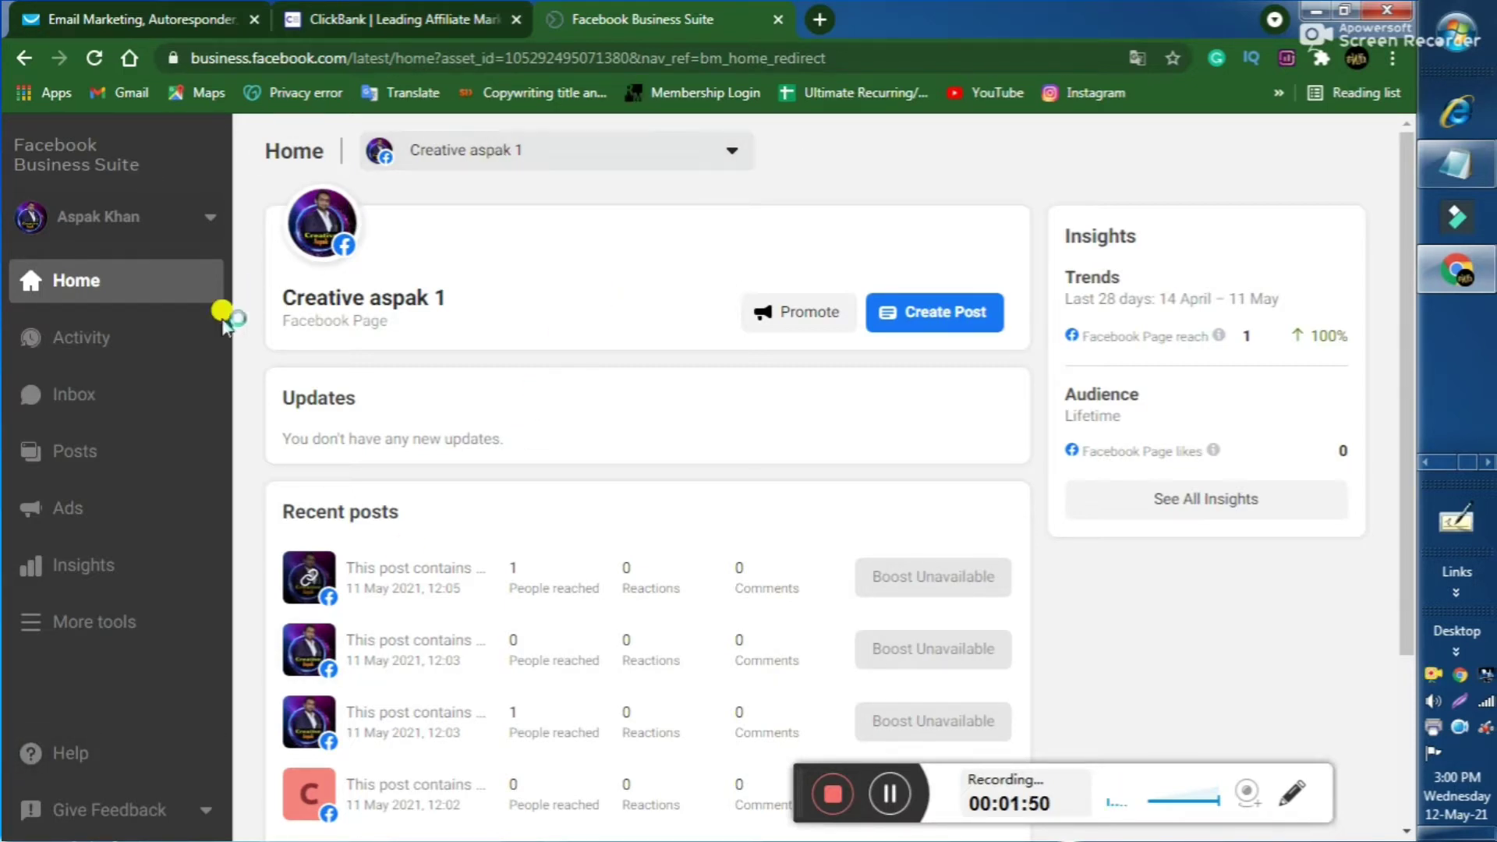
Step: Open Ads Manager from the Business Suite ads section and postpone the introduction to the new account access
{"action": "left_click", "coordinate": [85, 524]}
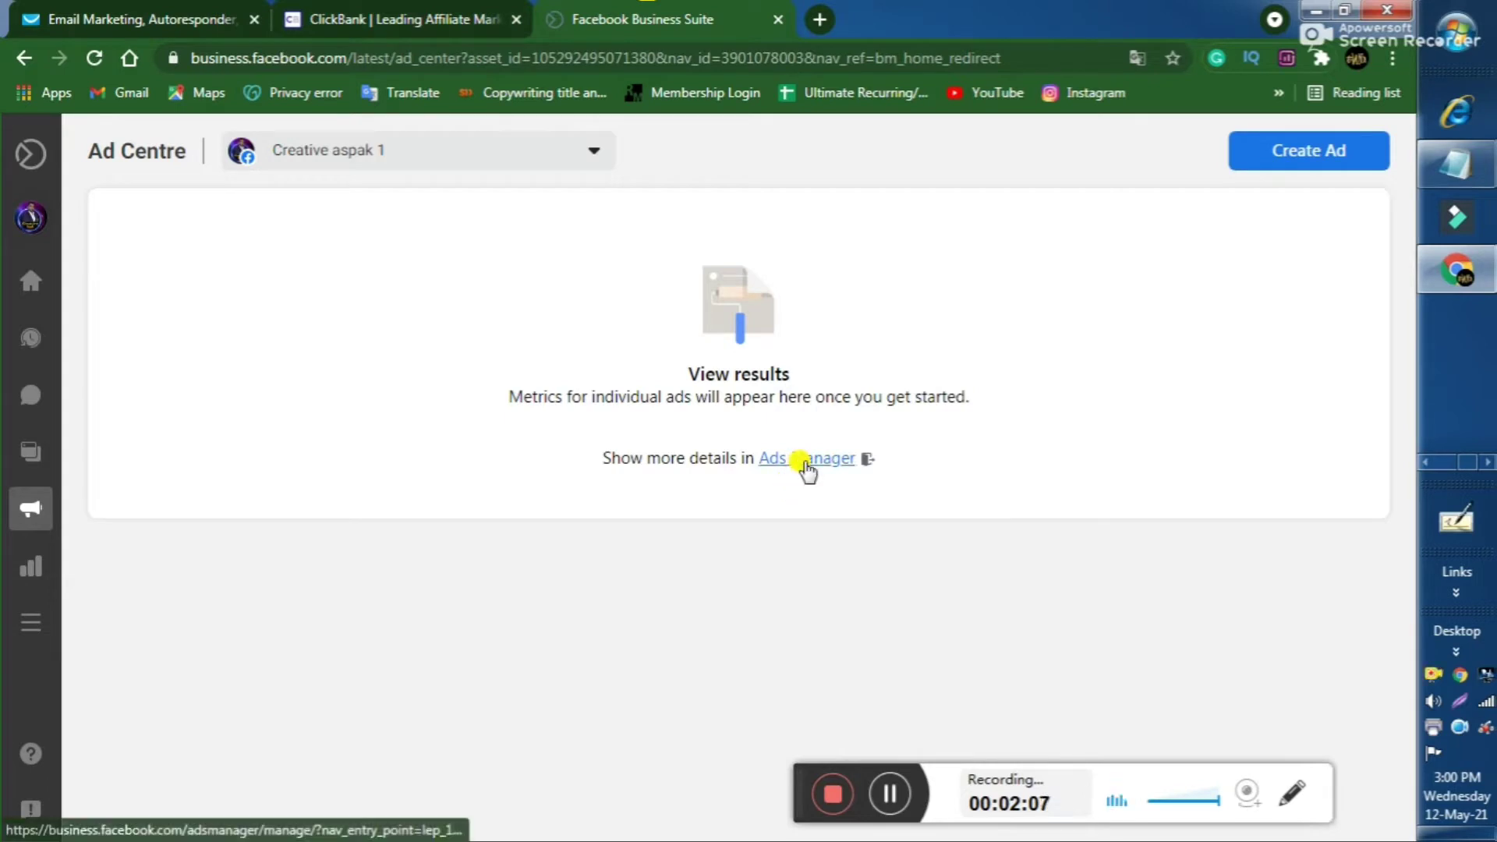
{"action": "left_click", "coordinate": [805, 460]}
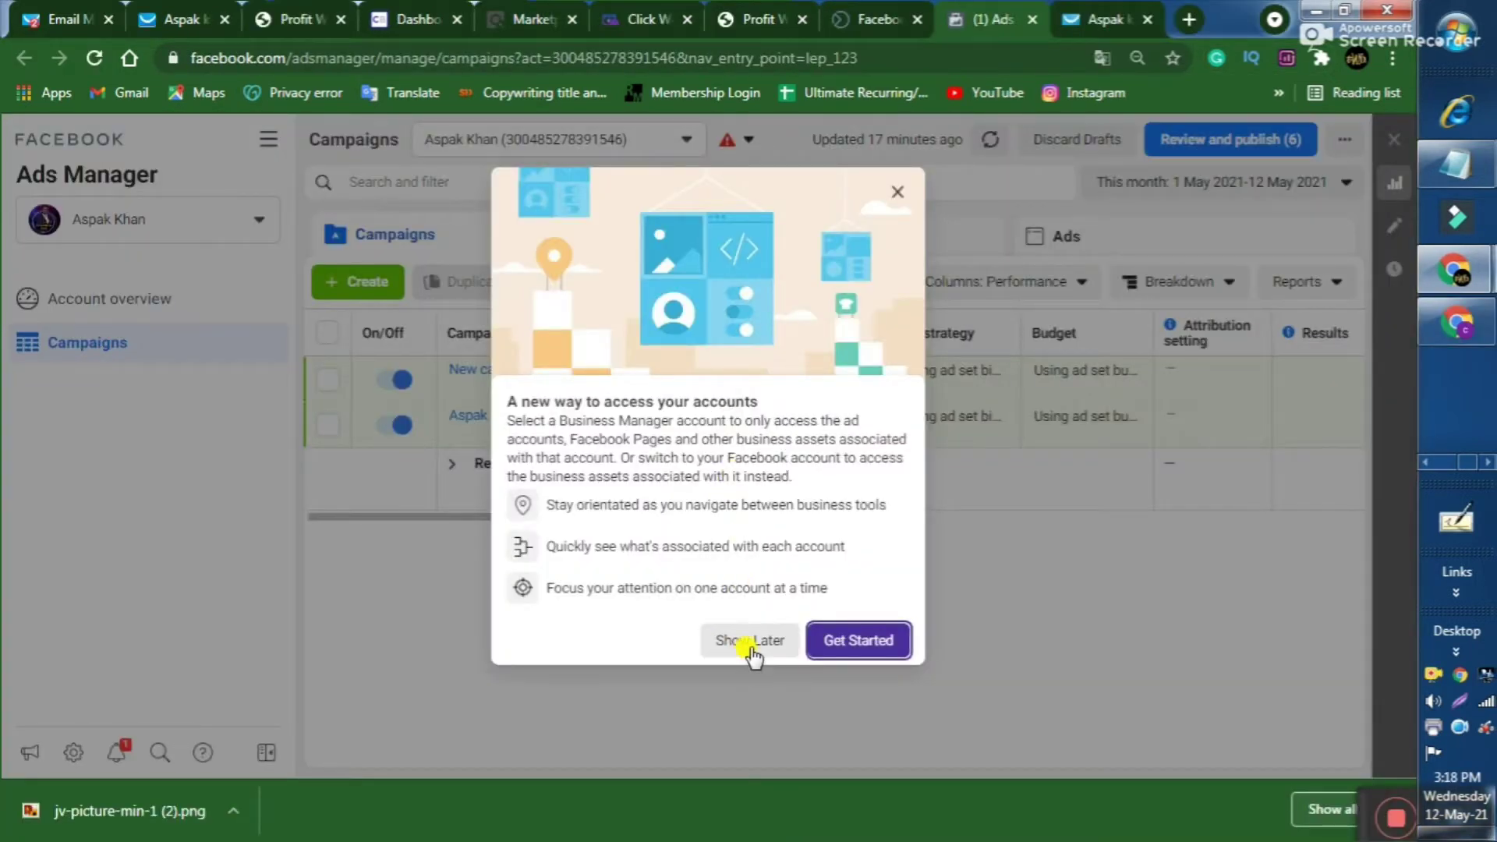
{"action": "left_click", "coordinate": [750, 641]}
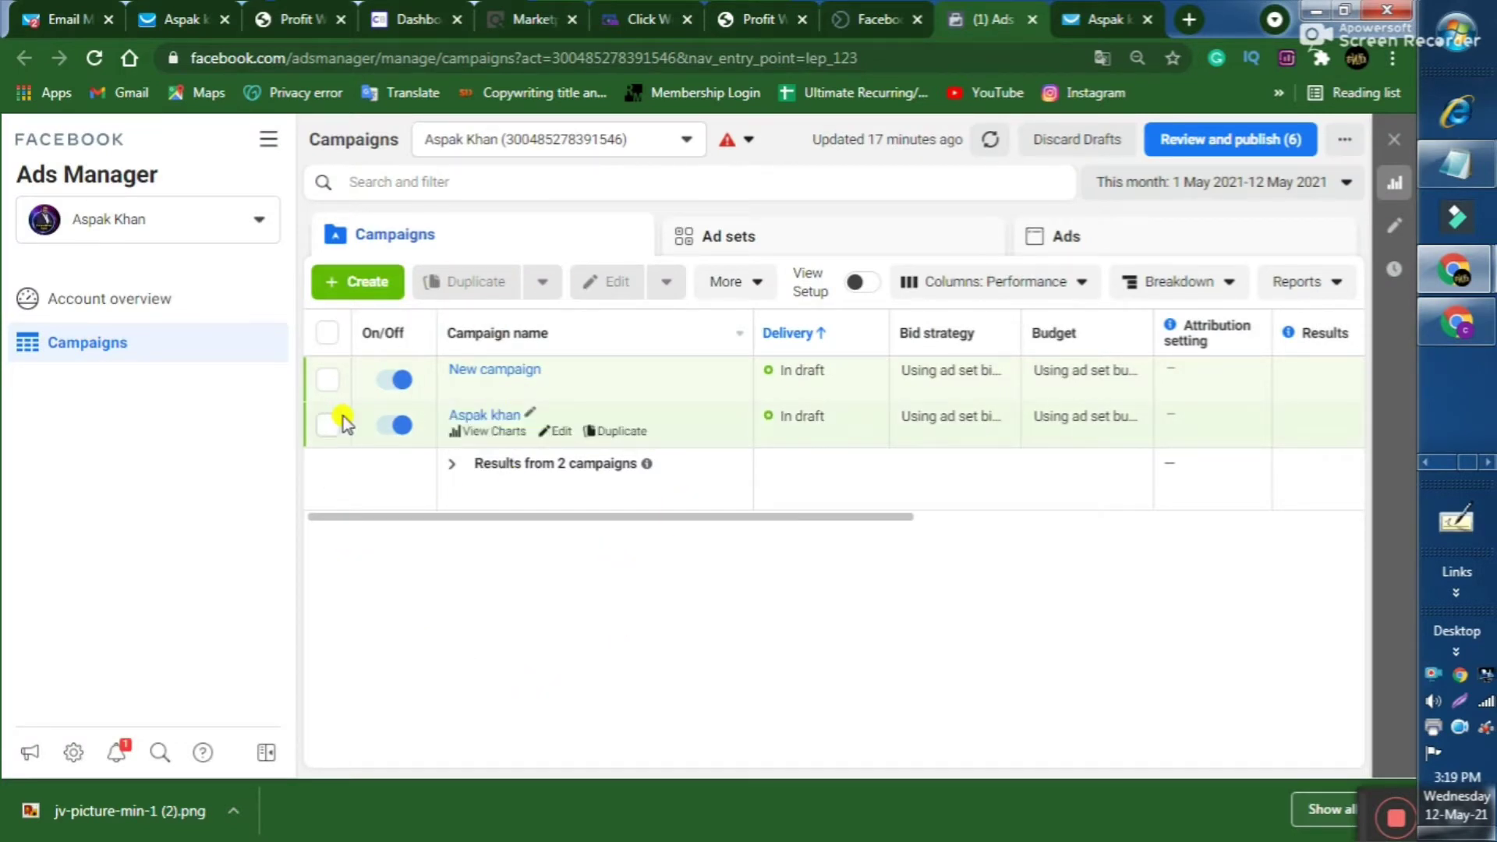
Step: Create a new campaign with the Conversions objective, keep its default settings and continue to the ad set
{"action": "left_click", "coordinate": [367, 295]}
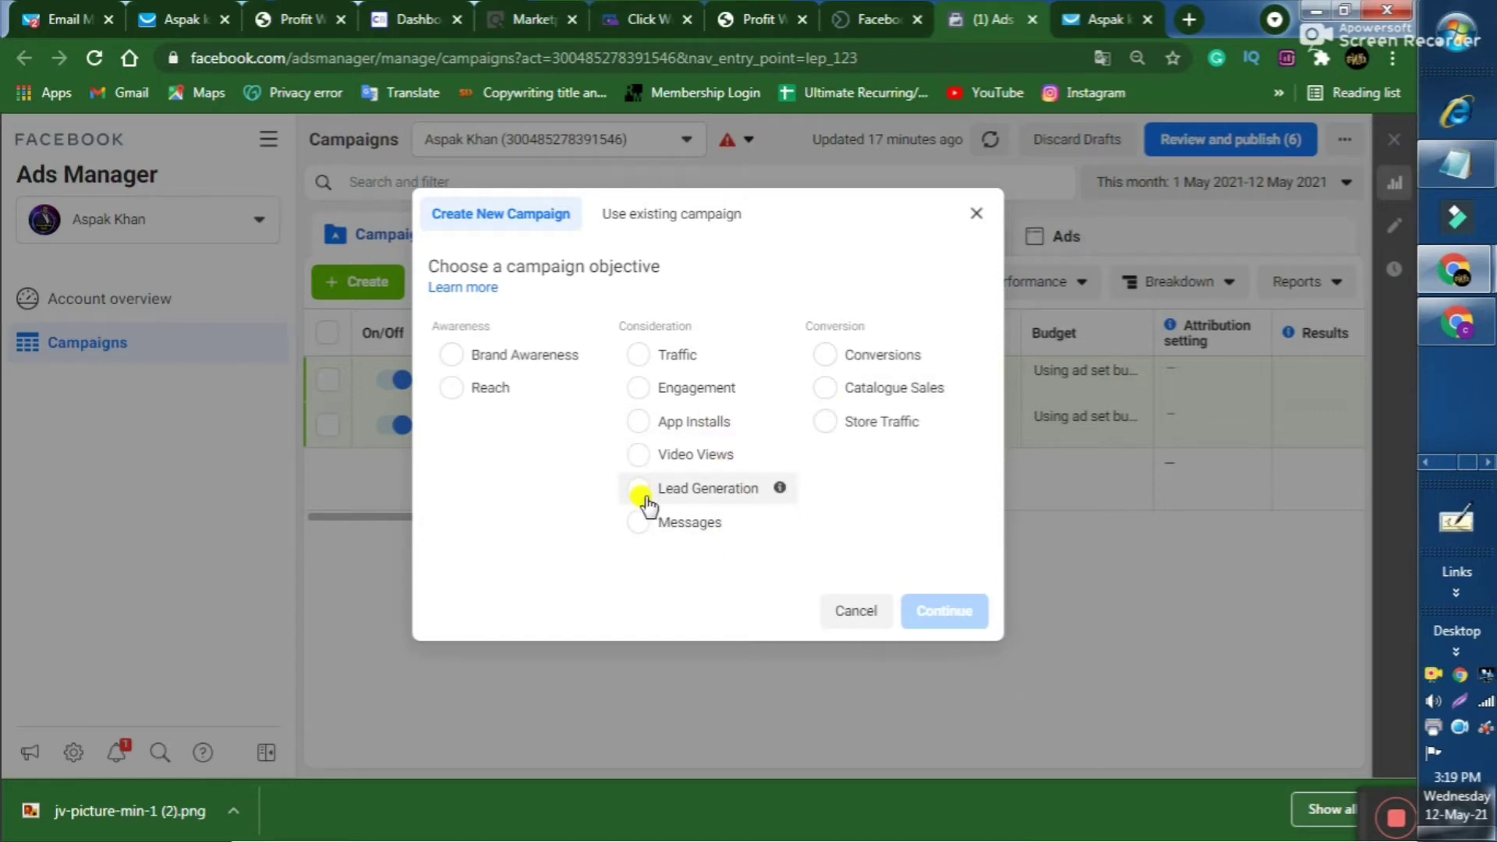
{"action": "left_click", "coordinate": [825, 359]}
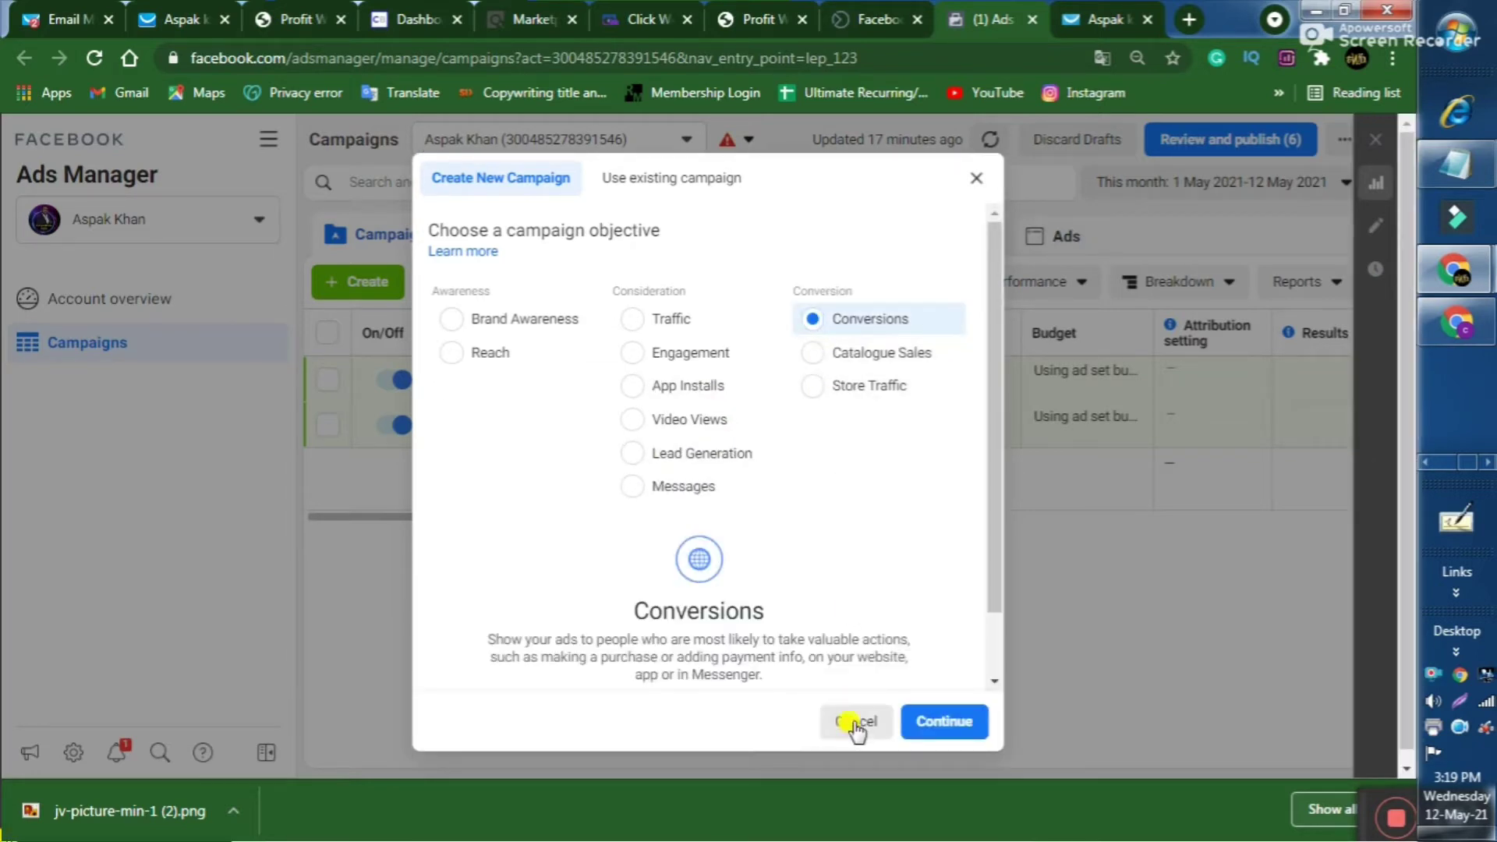
{"action": "scroll", "coordinate": [782, 451], "scroll_direction": "down", "scroll_amount": 1}
{"action": "left_click", "coordinate": [948, 730]}
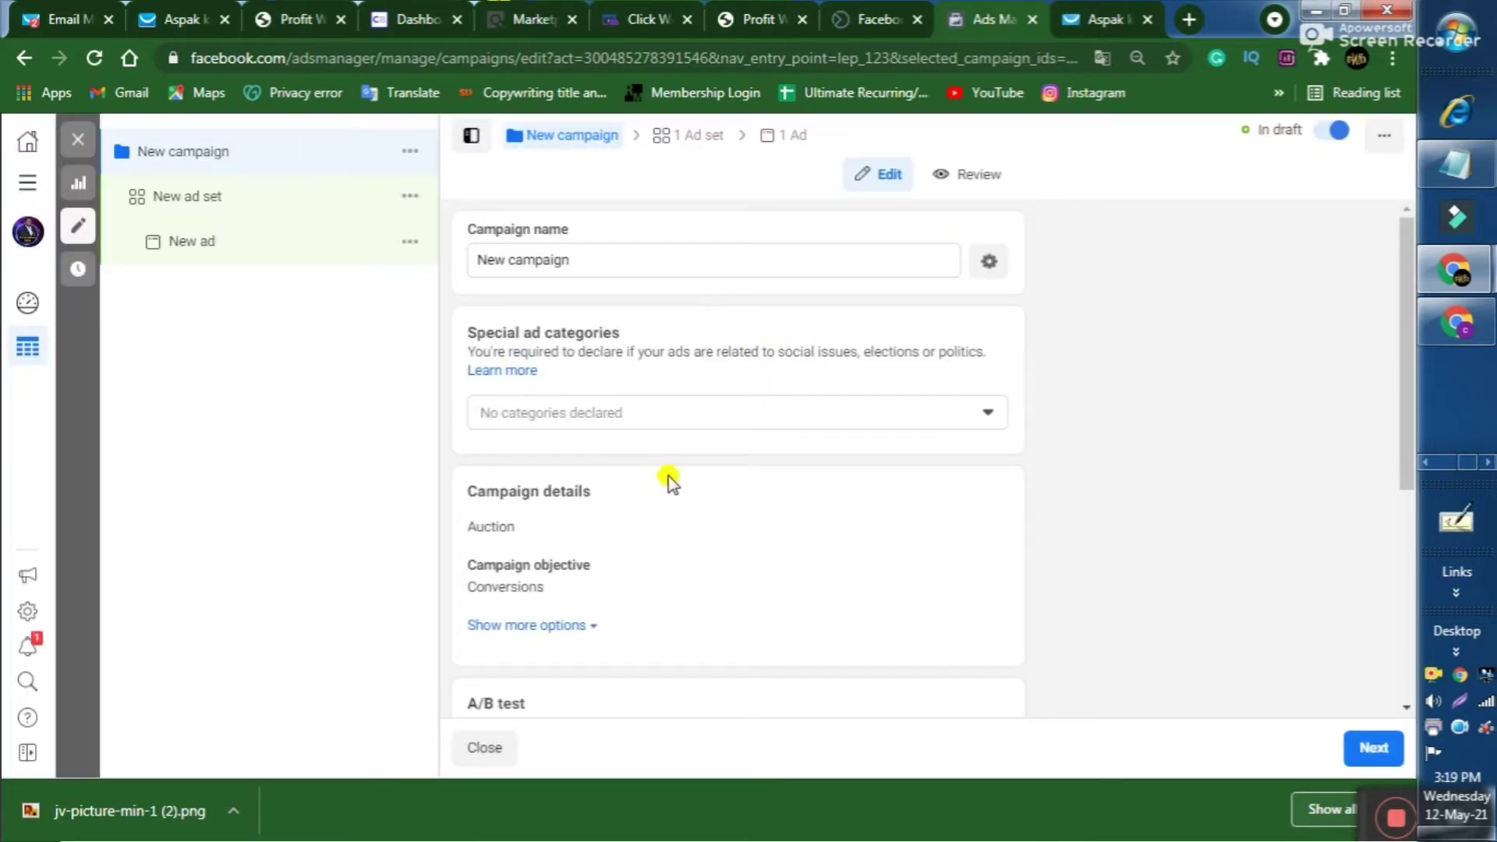
{"action": "scroll", "coordinate": [678, 518], "scroll_direction": "down", "scroll_amount": 5}
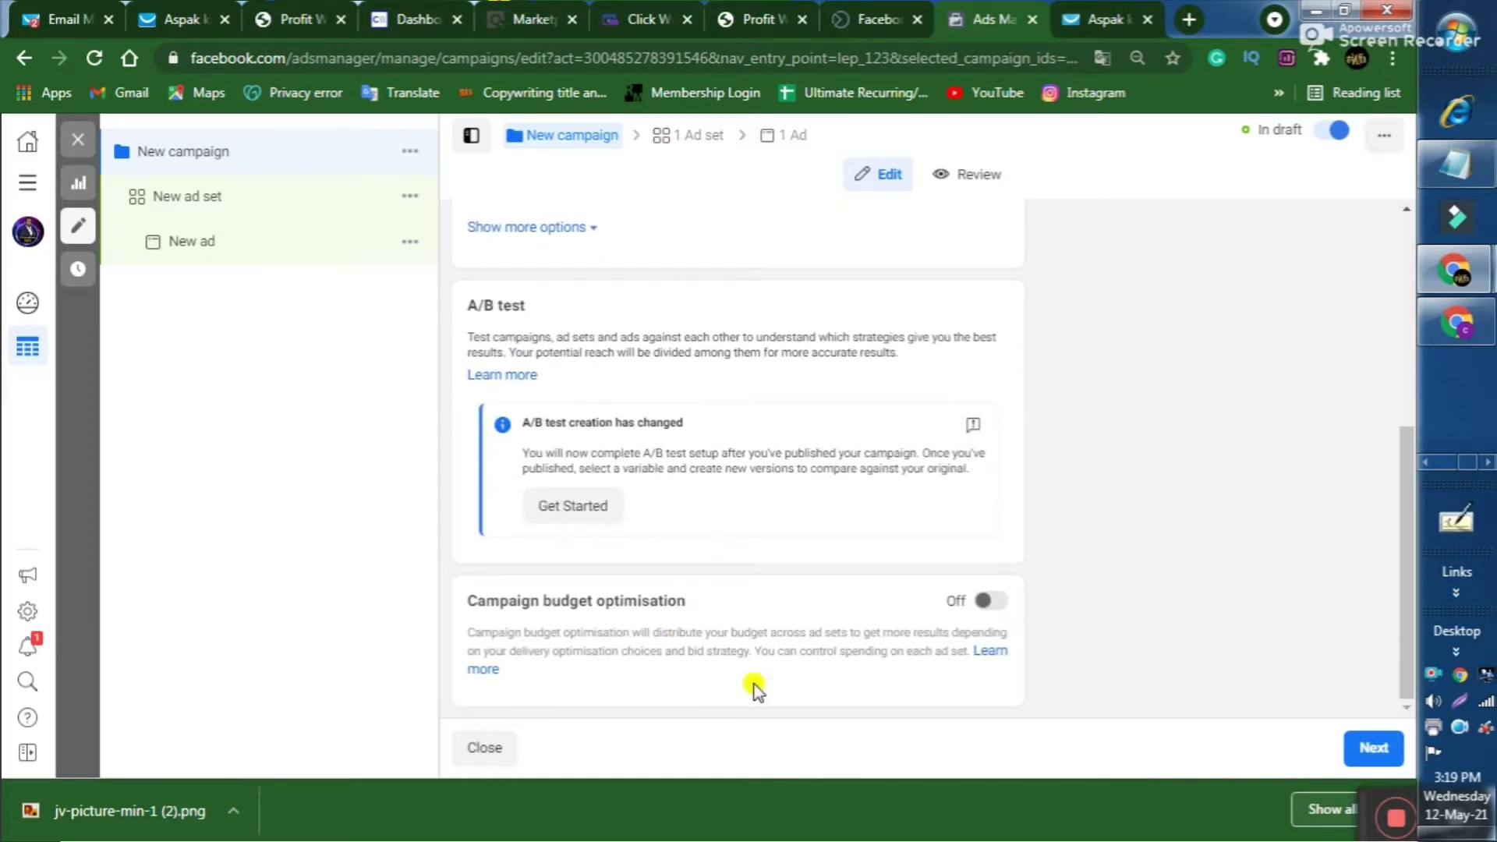
{"action": "left_click", "coordinate": [1366, 745]}
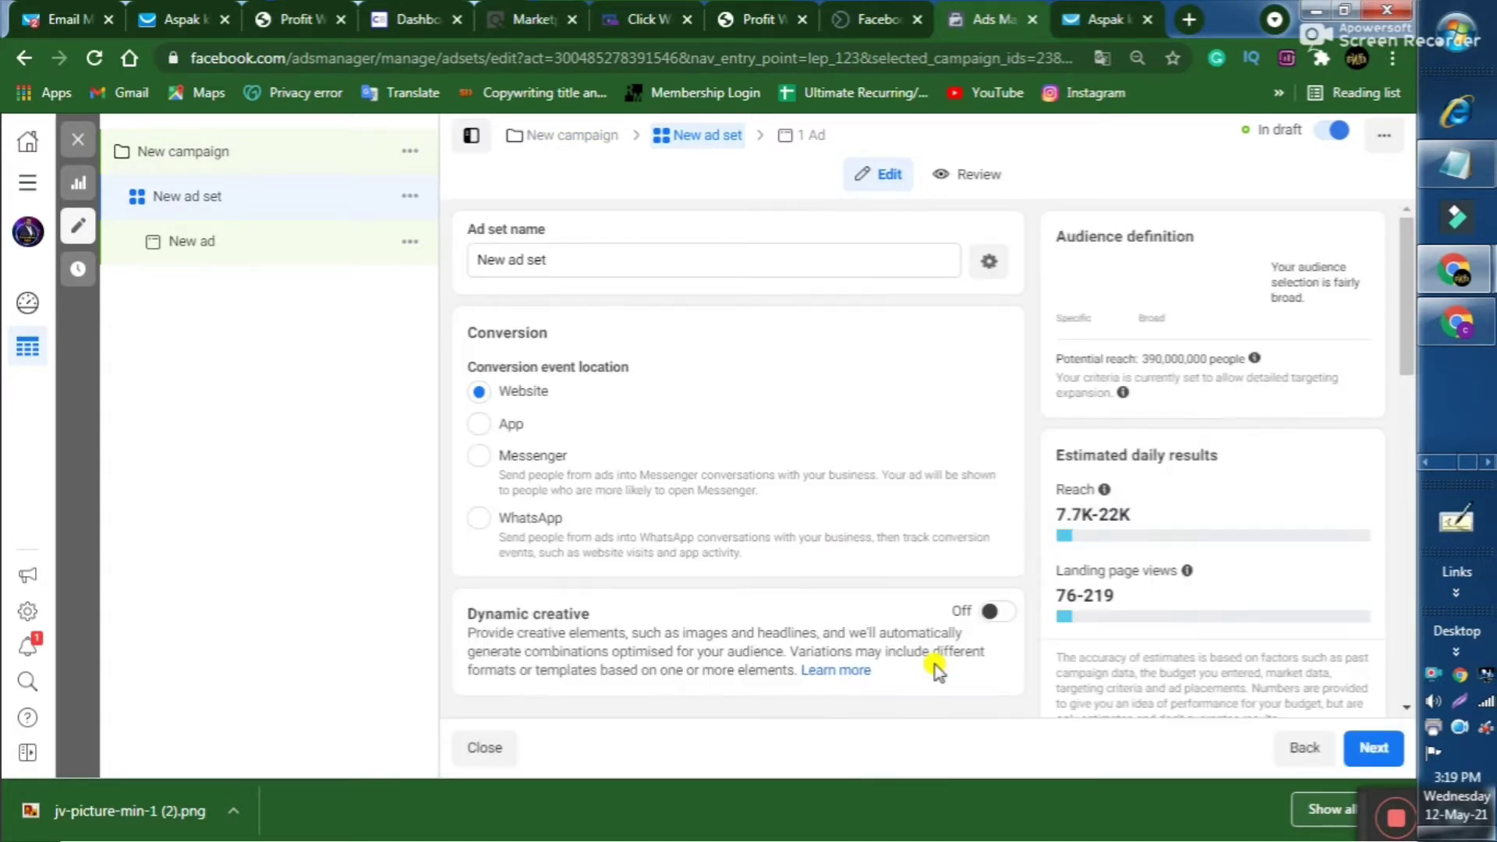
Step: Rename the ad set using the advertiser's full name followed by the number 1
{"action": "left_click", "coordinate": [622, 257]}
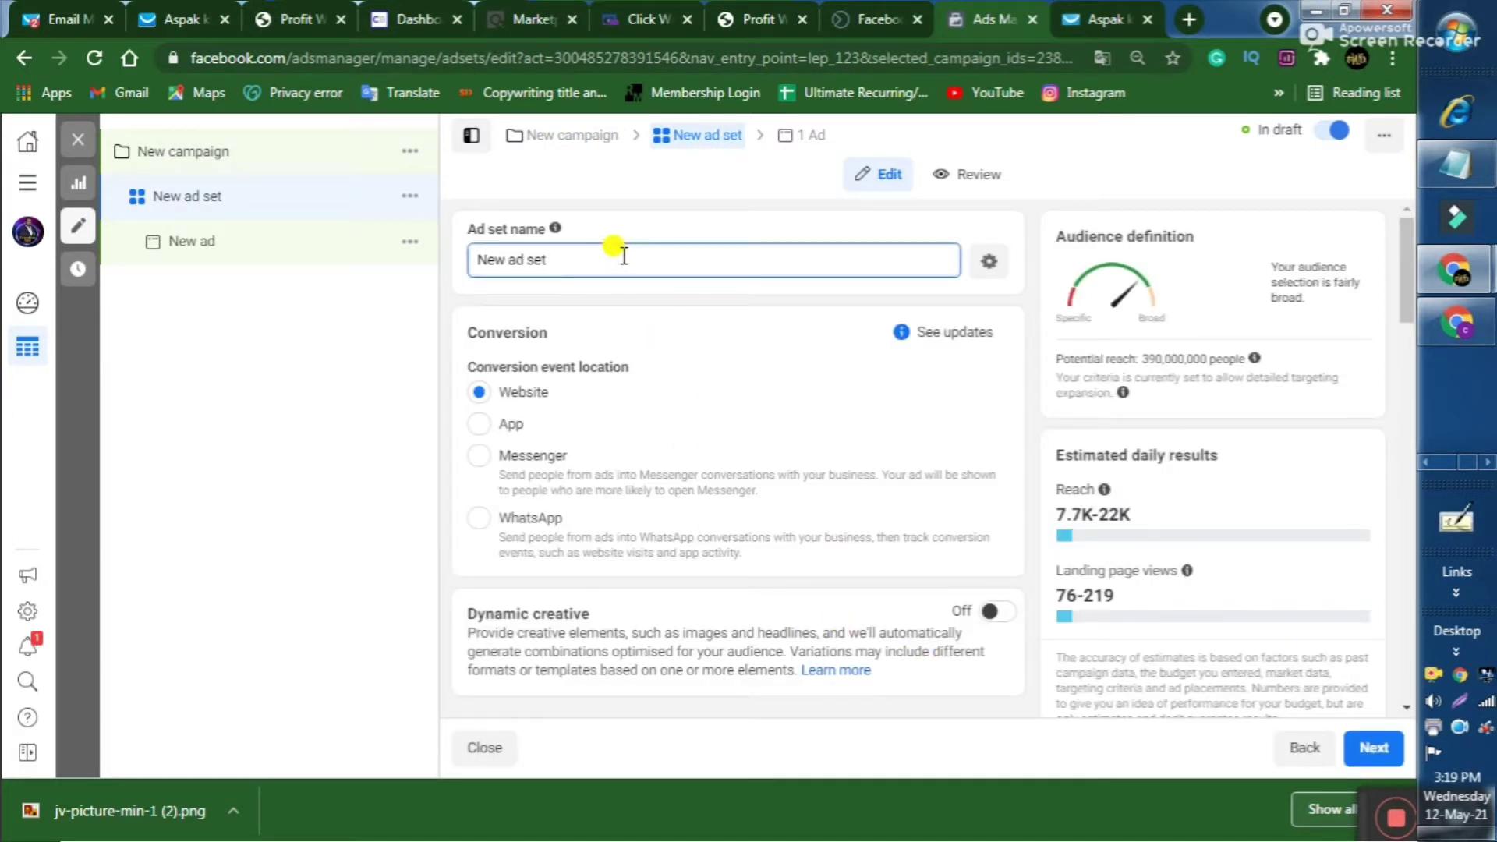
{"action": "key", "text": "BackSpace"}
{"action": "key", "text": "BackSpace"}
{"action": "key", "text": "BackSpace"}
{"action": "key", "text": "BackSpace"}
{"action": "key", "text": "BackSpace"}
{"action": "key", "text": "BackSpace"}
{"action": "type", "text": "aspak khan 1"}
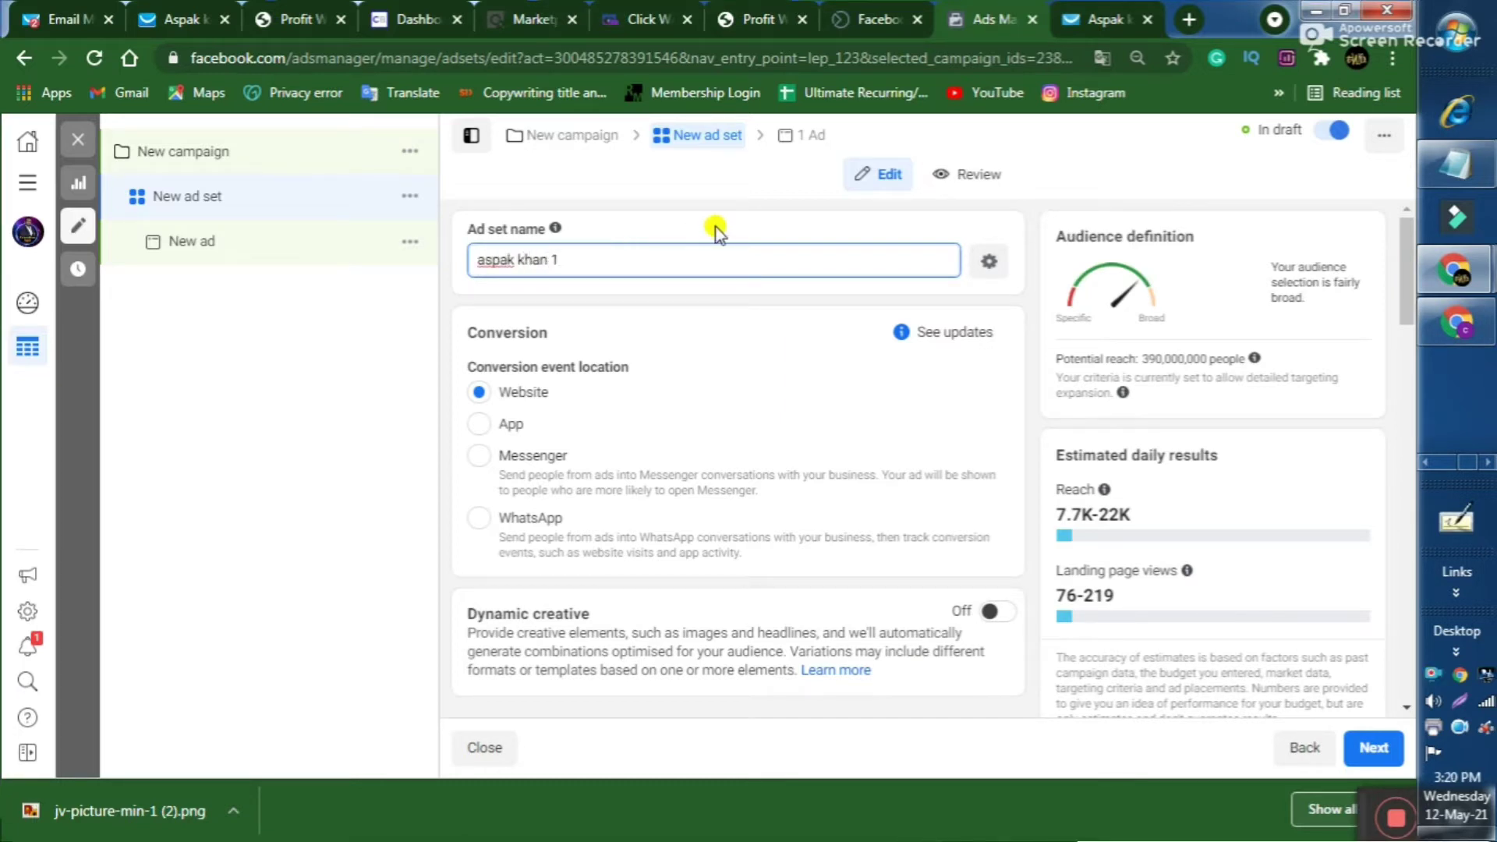
Step: Set the ad set's daily budget to 500 INR
{"action": "scroll", "coordinate": [732, 366], "scroll_direction": "down", "scroll_amount": 1}
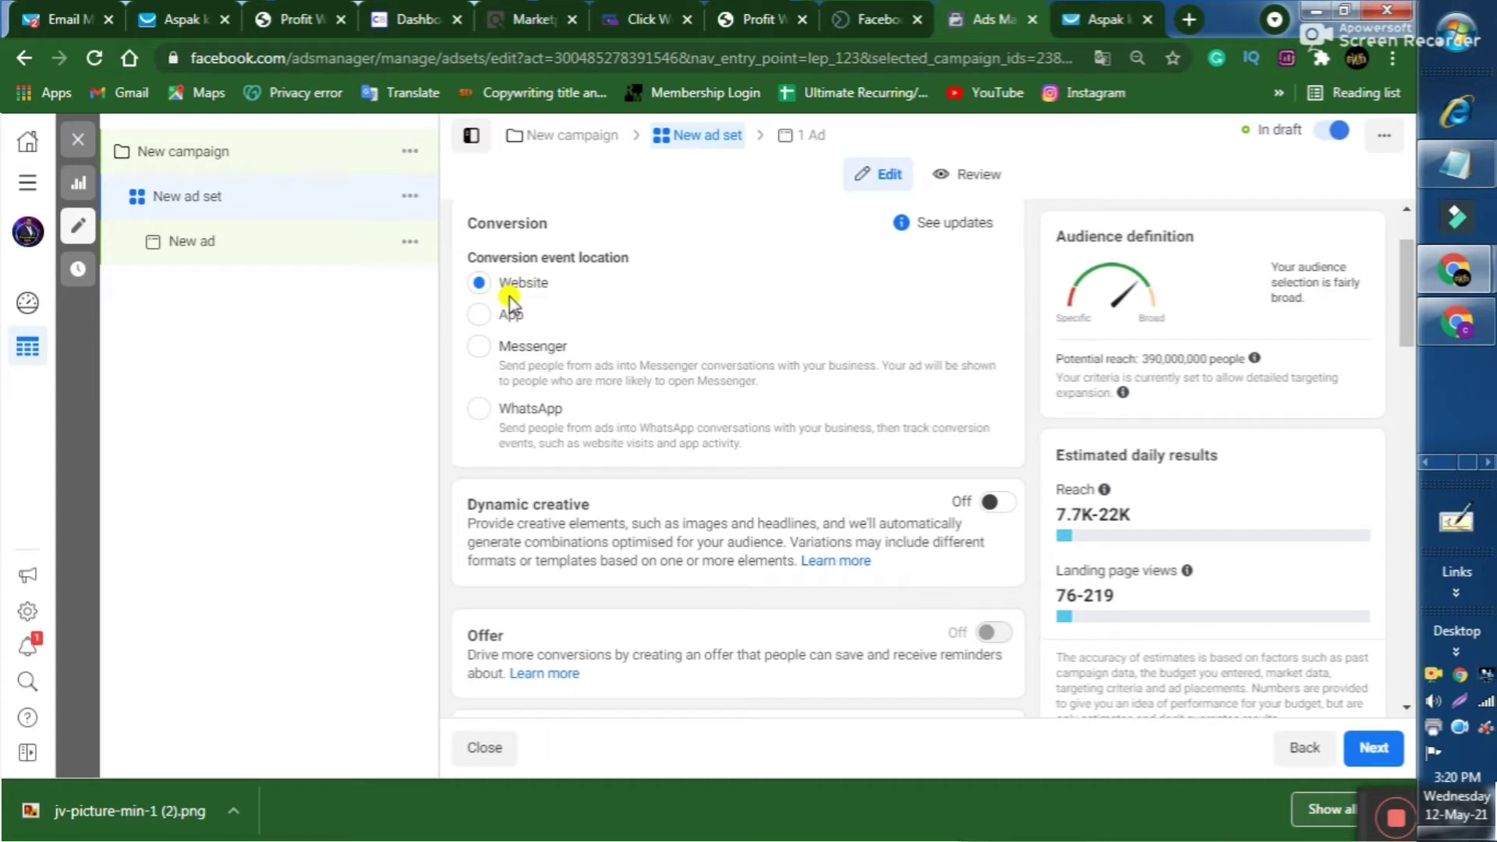
{"action": "scroll", "coordinate": [512, 310], "scroll_direction": "down", "scroll_amount": 3}
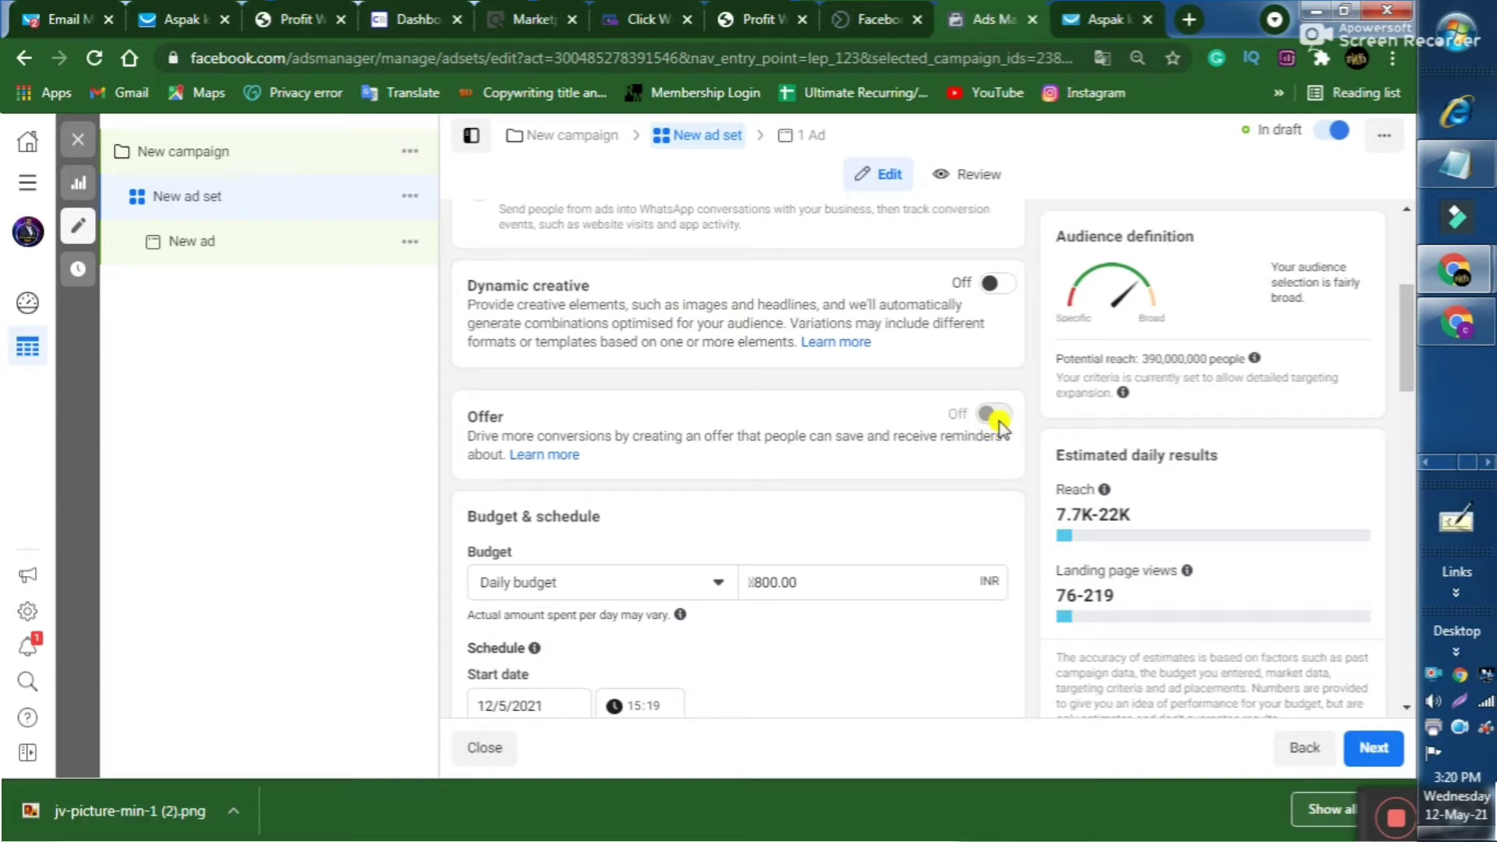
{"action": "mouse_move", "coordinate": [998, 422]}
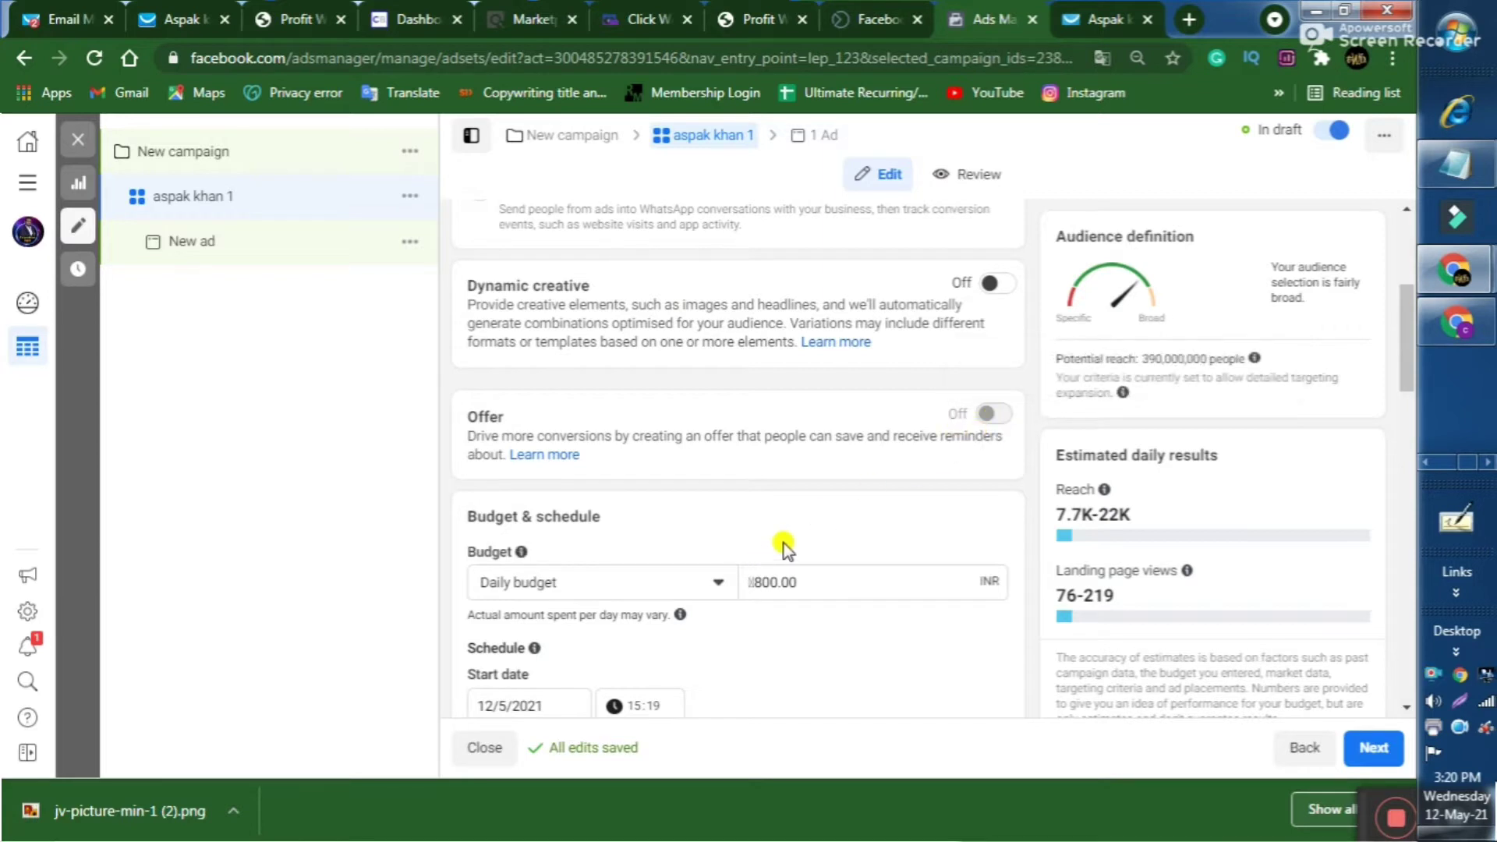
{"action": "scroll", "coordinate": [780, 545], "scroll_direction": "down", "scroll_amount": 1}
{"action": "left_click", "coordinate": [768, 470]}
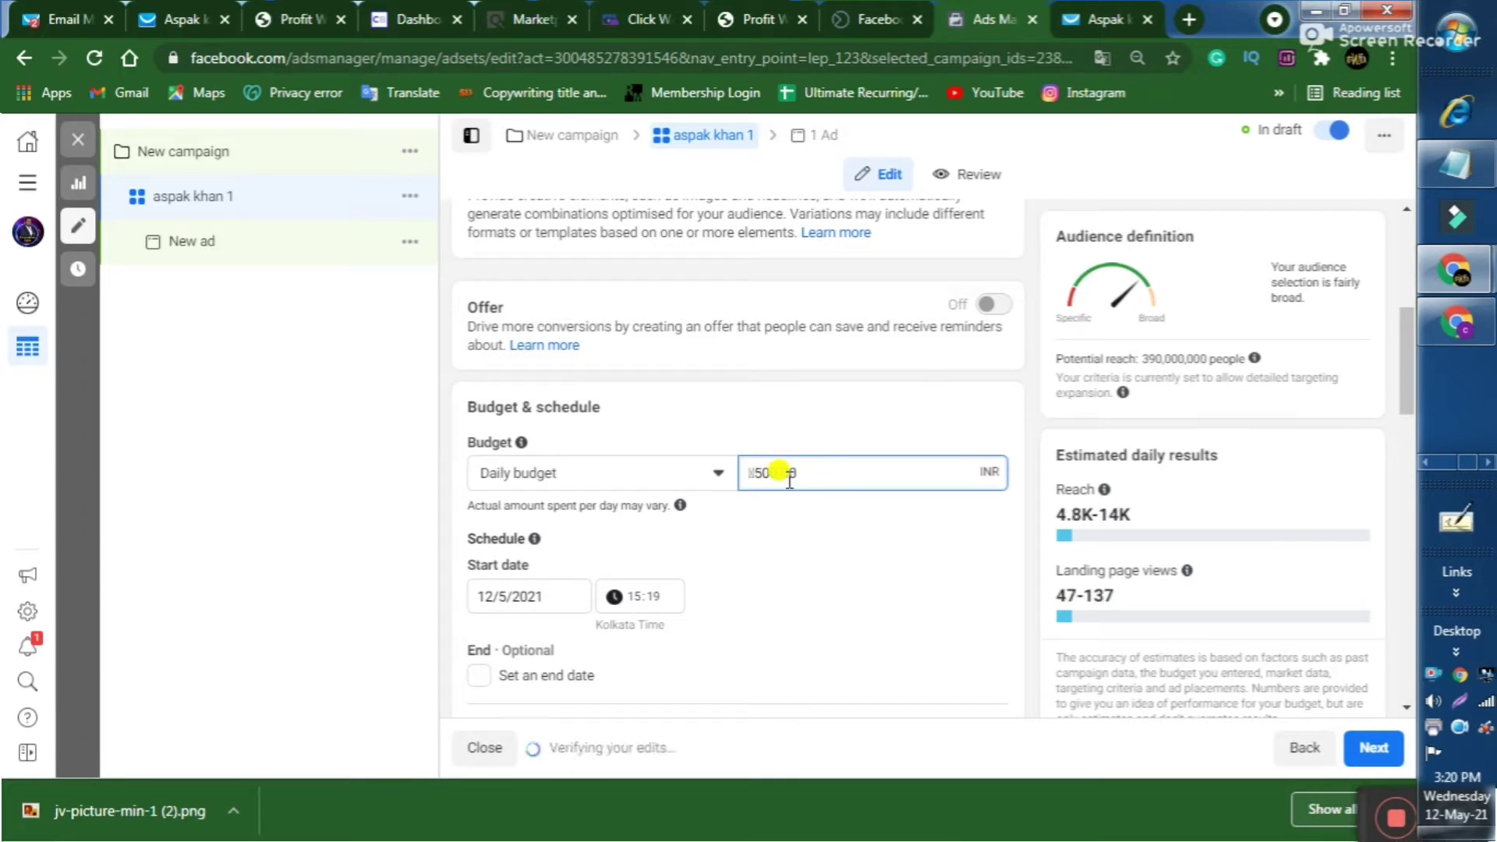
{"action": "key", "text": "Delete"}
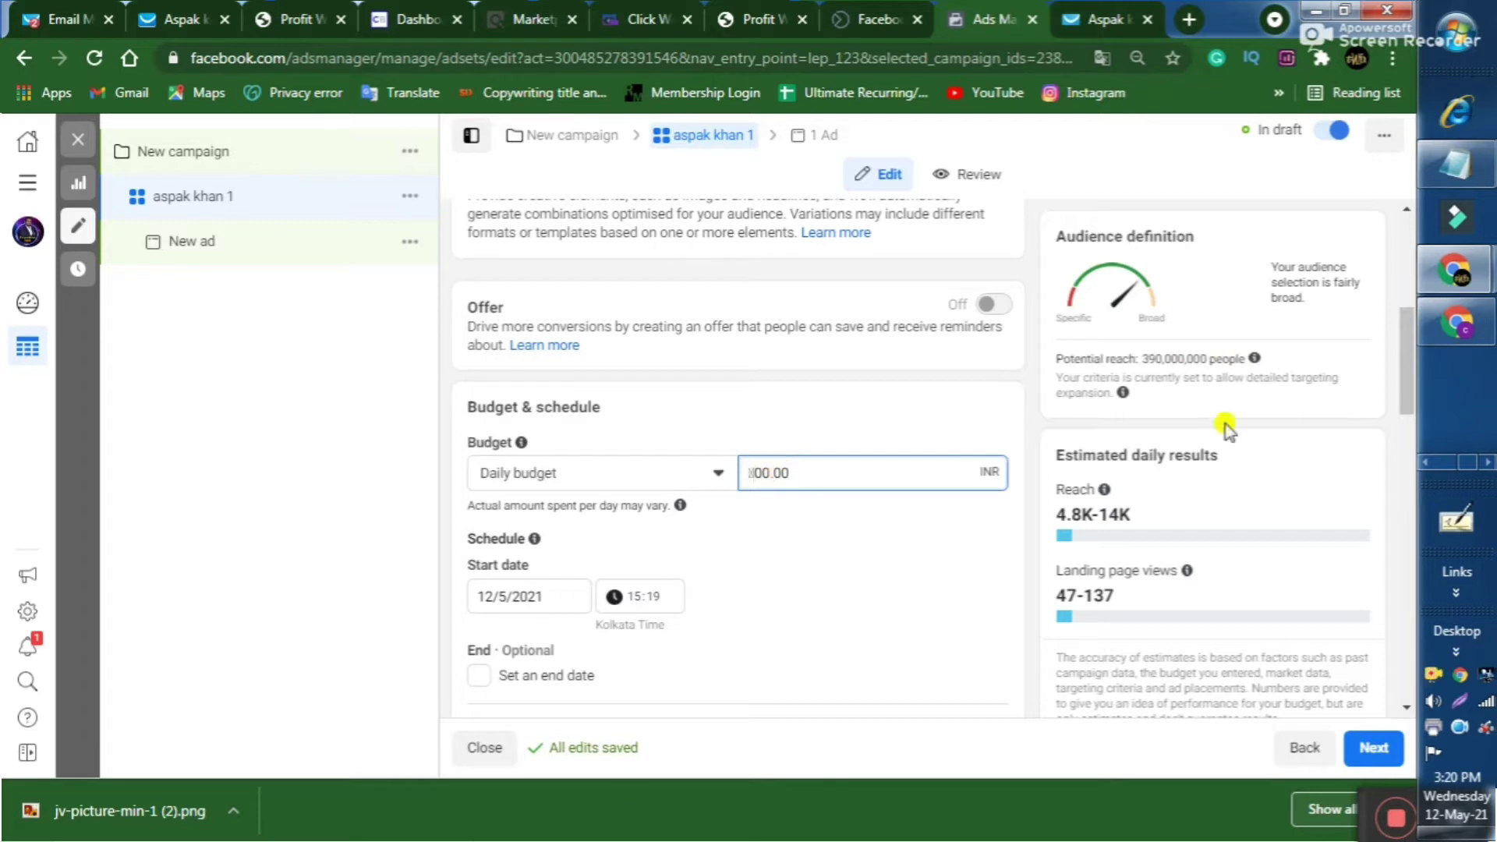
{"action": "mouse_move", "coordinate": [1104, 491]}
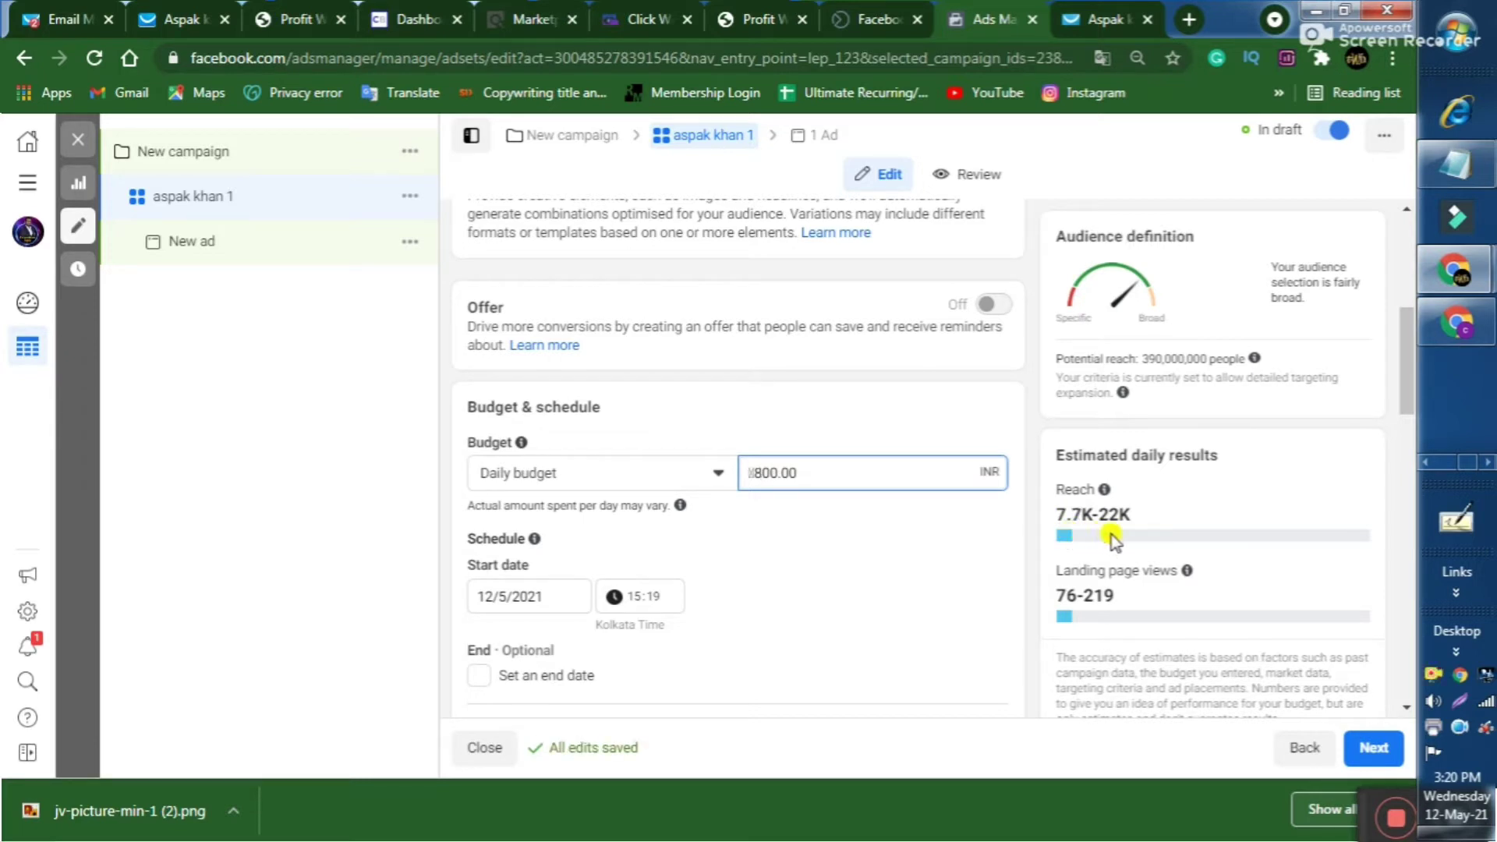
{"action": "key", "text": "BackSpace"}
{"action": "type", "text": "5"}
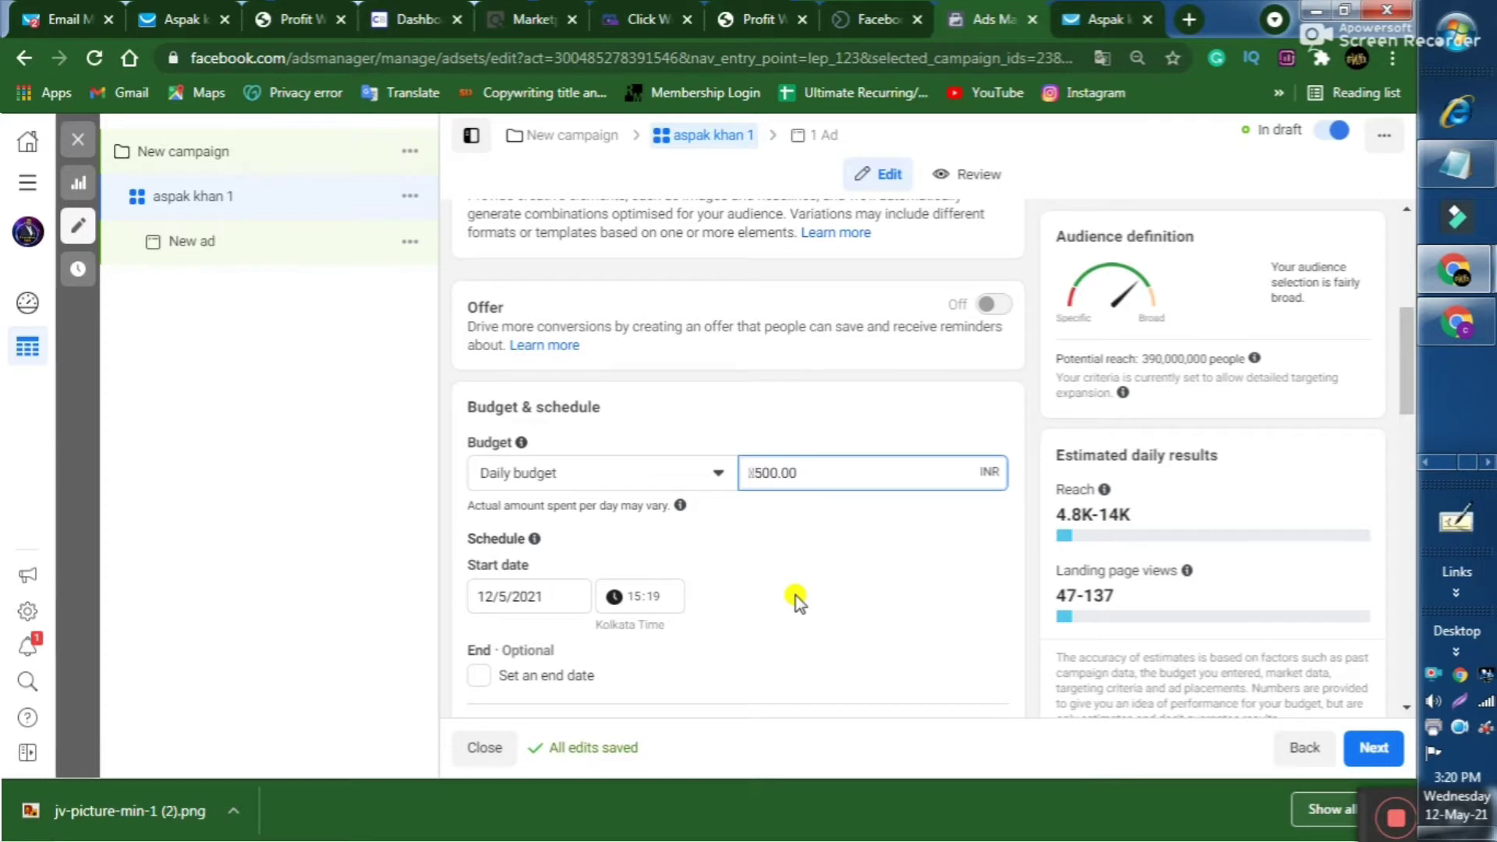
Step: Dismiss the Lookalike Audience tip and review the ad set's budget, schedule and audience settings
{"action": "scroll", "coordinate": [796, 601], "scroll_direction": "down", "scroll_amount": 2}
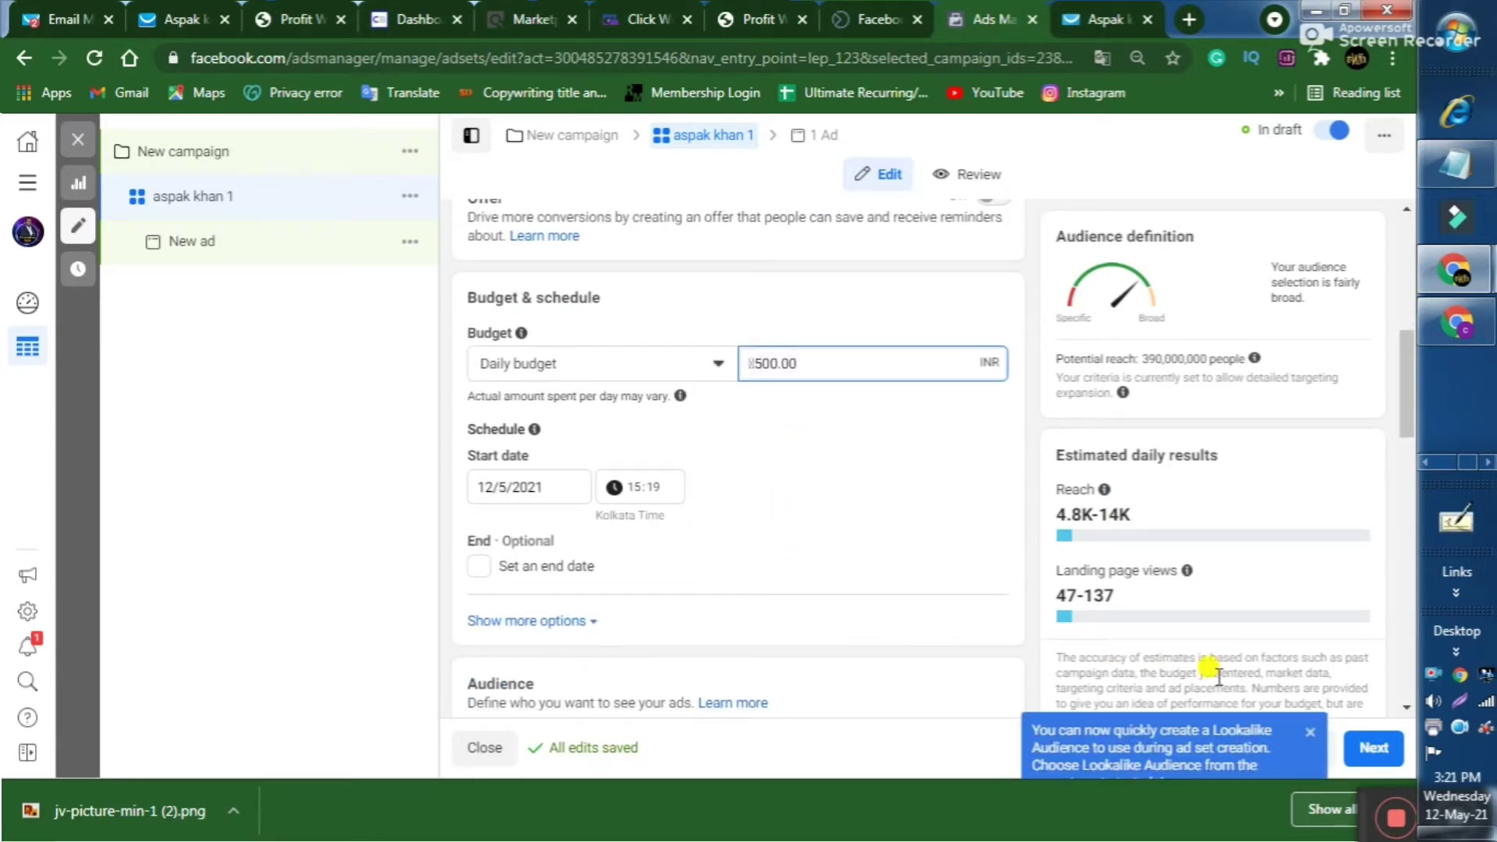
{"action": "left_click", "coordinate": [1310, 731]}
{"action": "scroll", "coordinate": [760, 667], "scroll_direction": "down", "scroll_amount": 5}
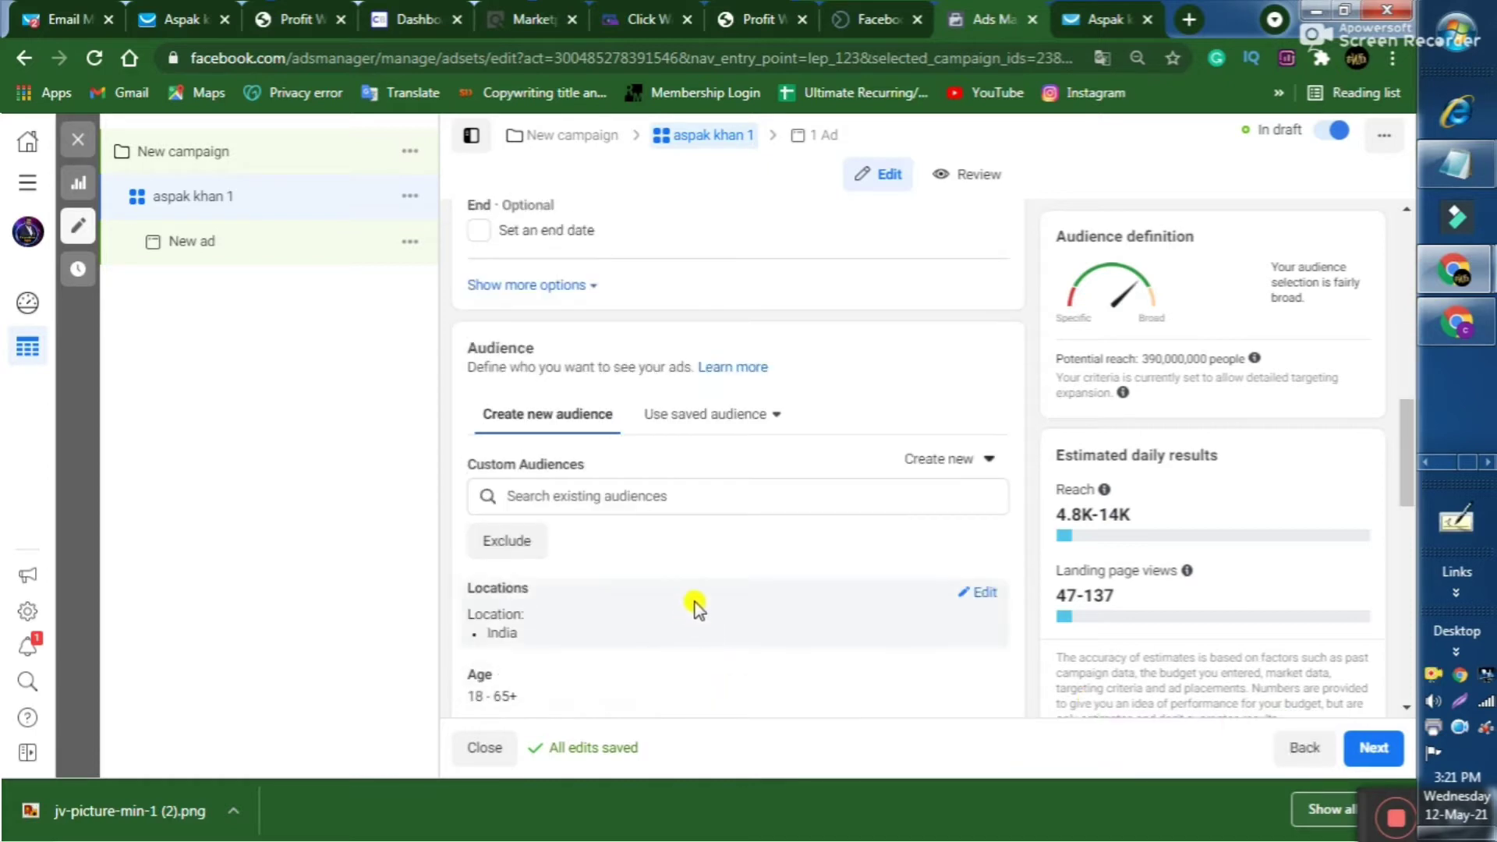
{"action": "scroll", "coordinate": [697, 605], "scroll_direction": "up", "scroll_amount": 3}
{"action": "scroll", "coordinate": [707, 577], "scroll_direction": "up", "scroll_amount": 4}
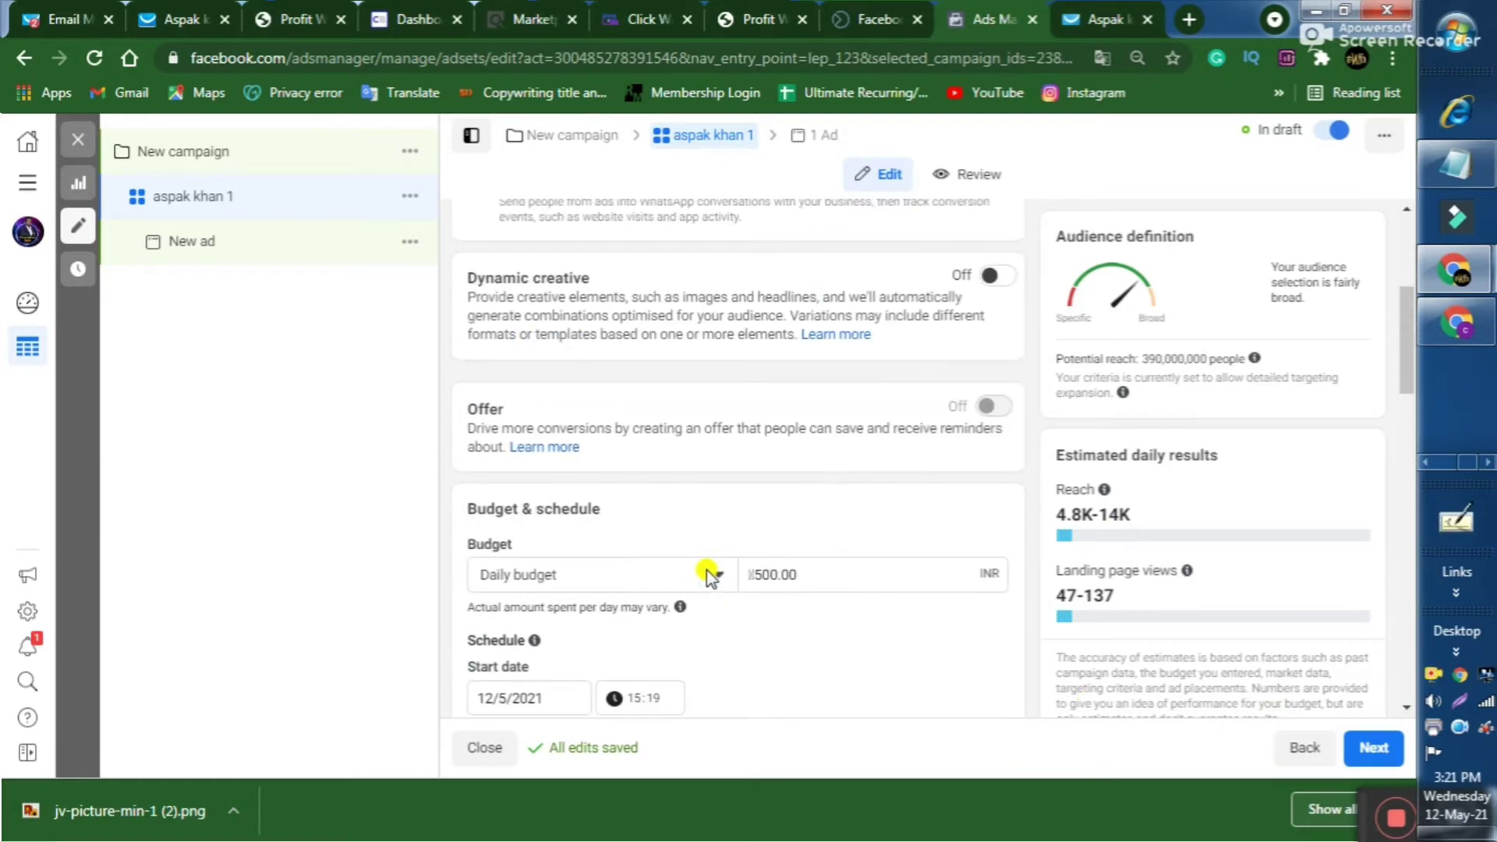
{"action": "scroll", "coordinate": [722, 566], "scroll_direction": "down", "scroll_amount": 4}
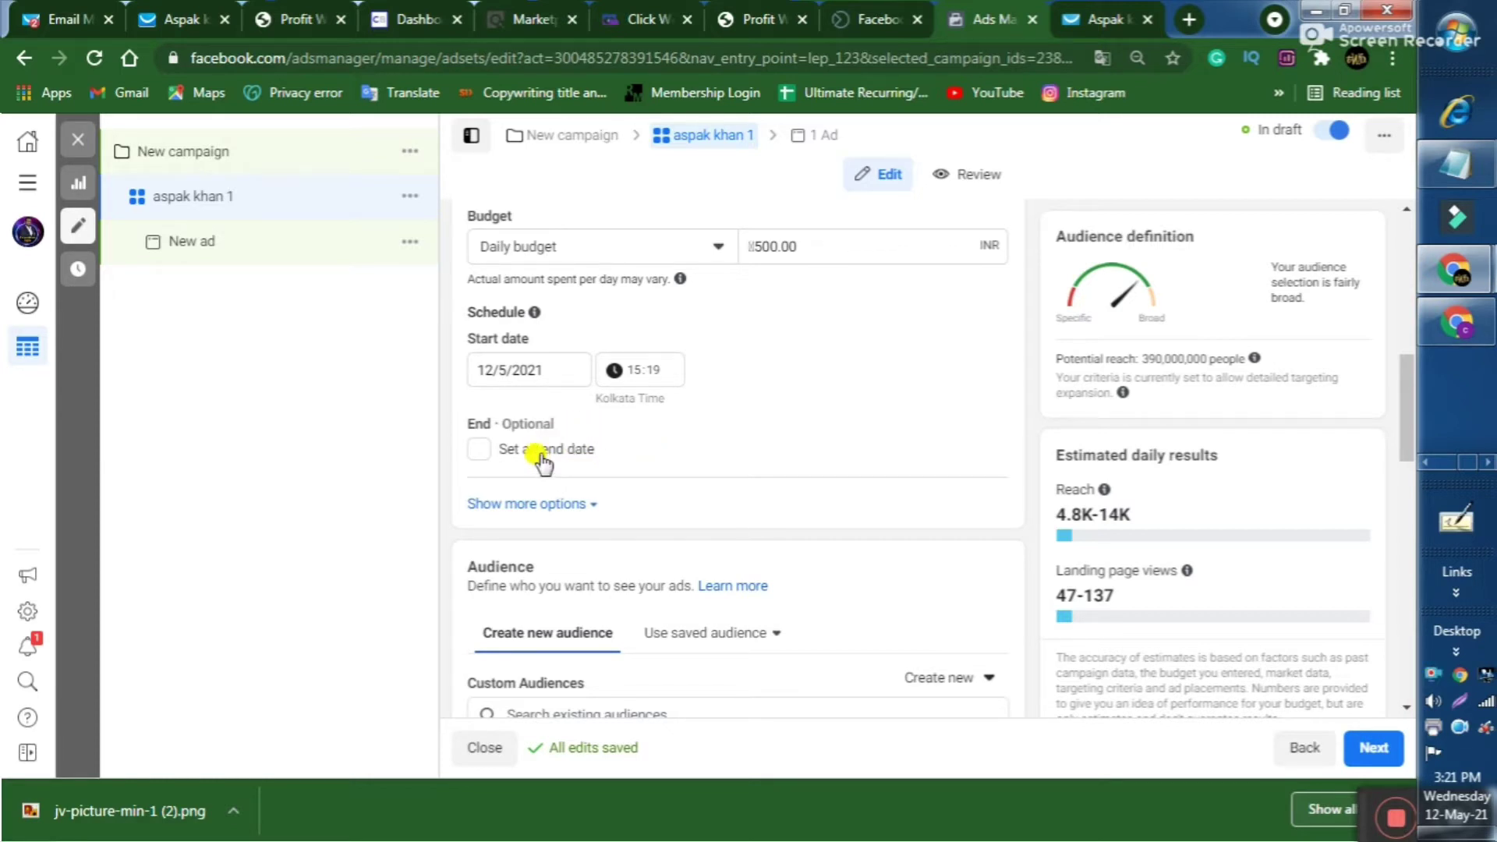
{"action": "scroll", "coordinate": [531, 462], "scroll_direction": "down", "scroll_amount": 3}
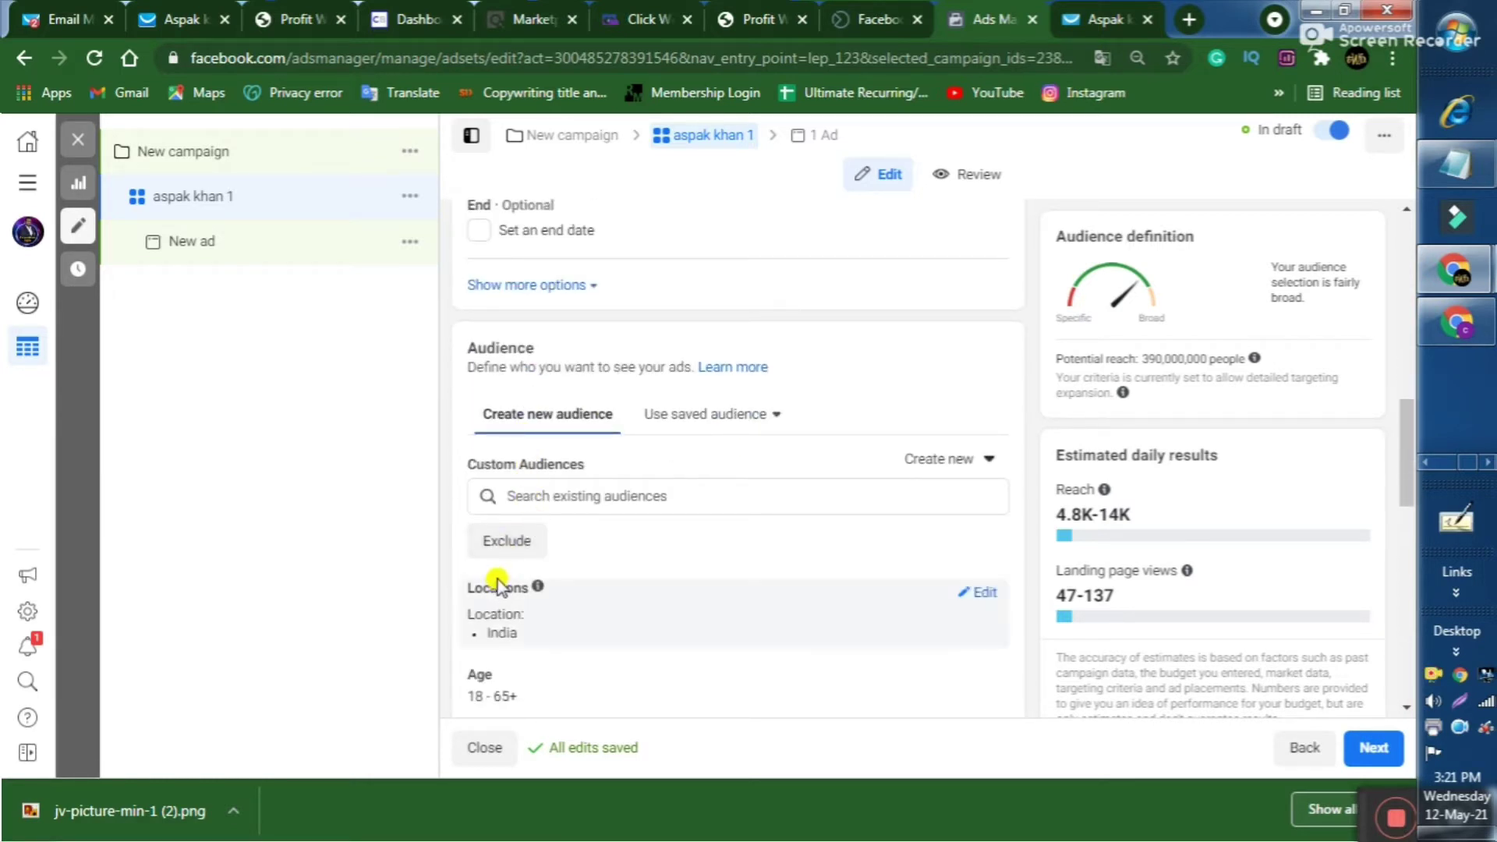
{"action": "scroll", "coordinate": [497, 585], "scroll_direction": "down", "scroll_amount": 2}
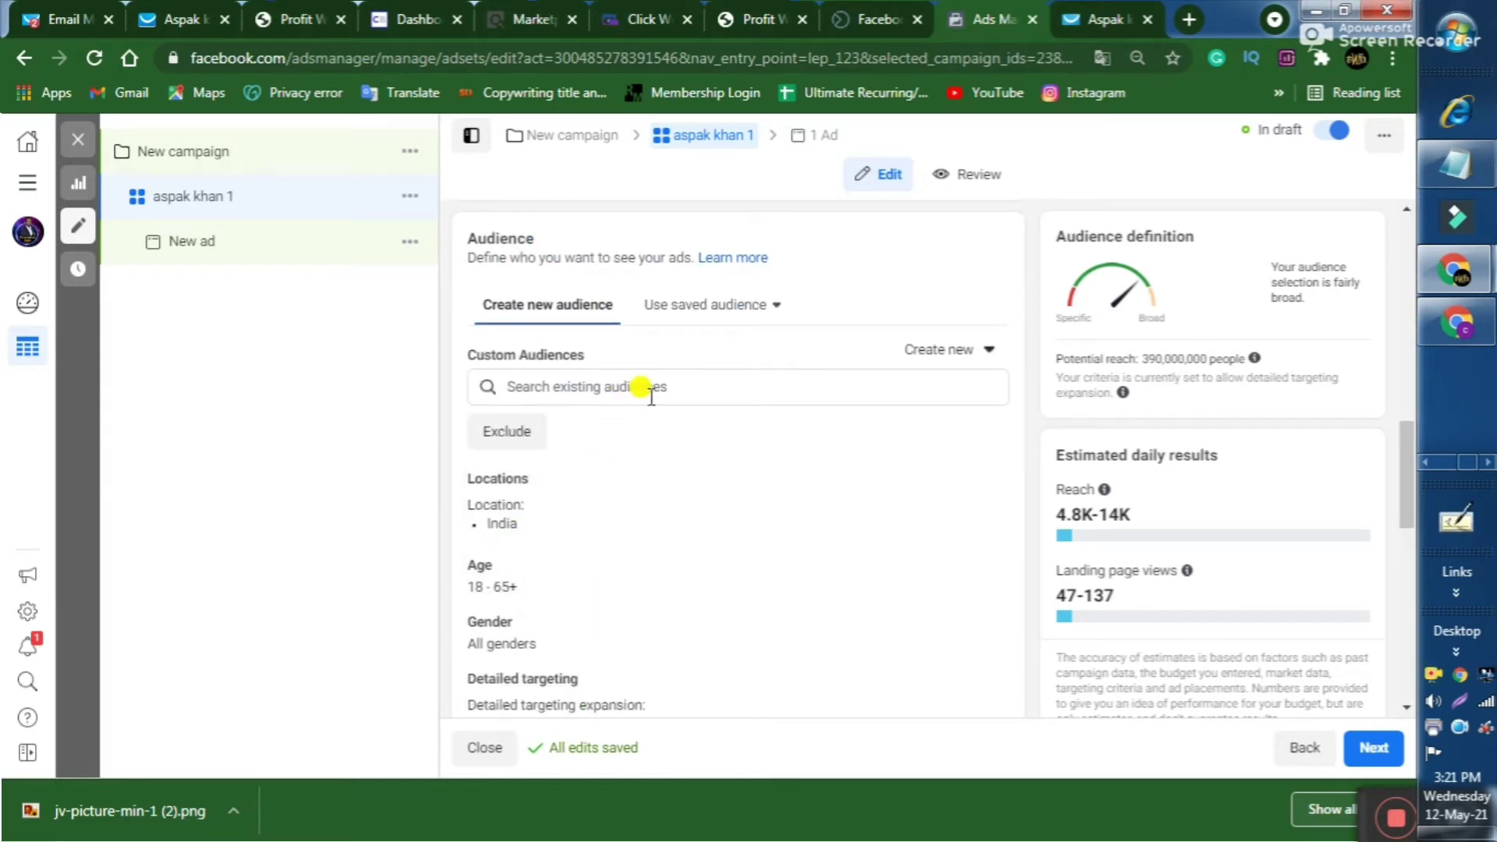
{"action": "scroll", "coordinate": [641, 387], "scroll_direction": "down", "scroll_amount": 2}
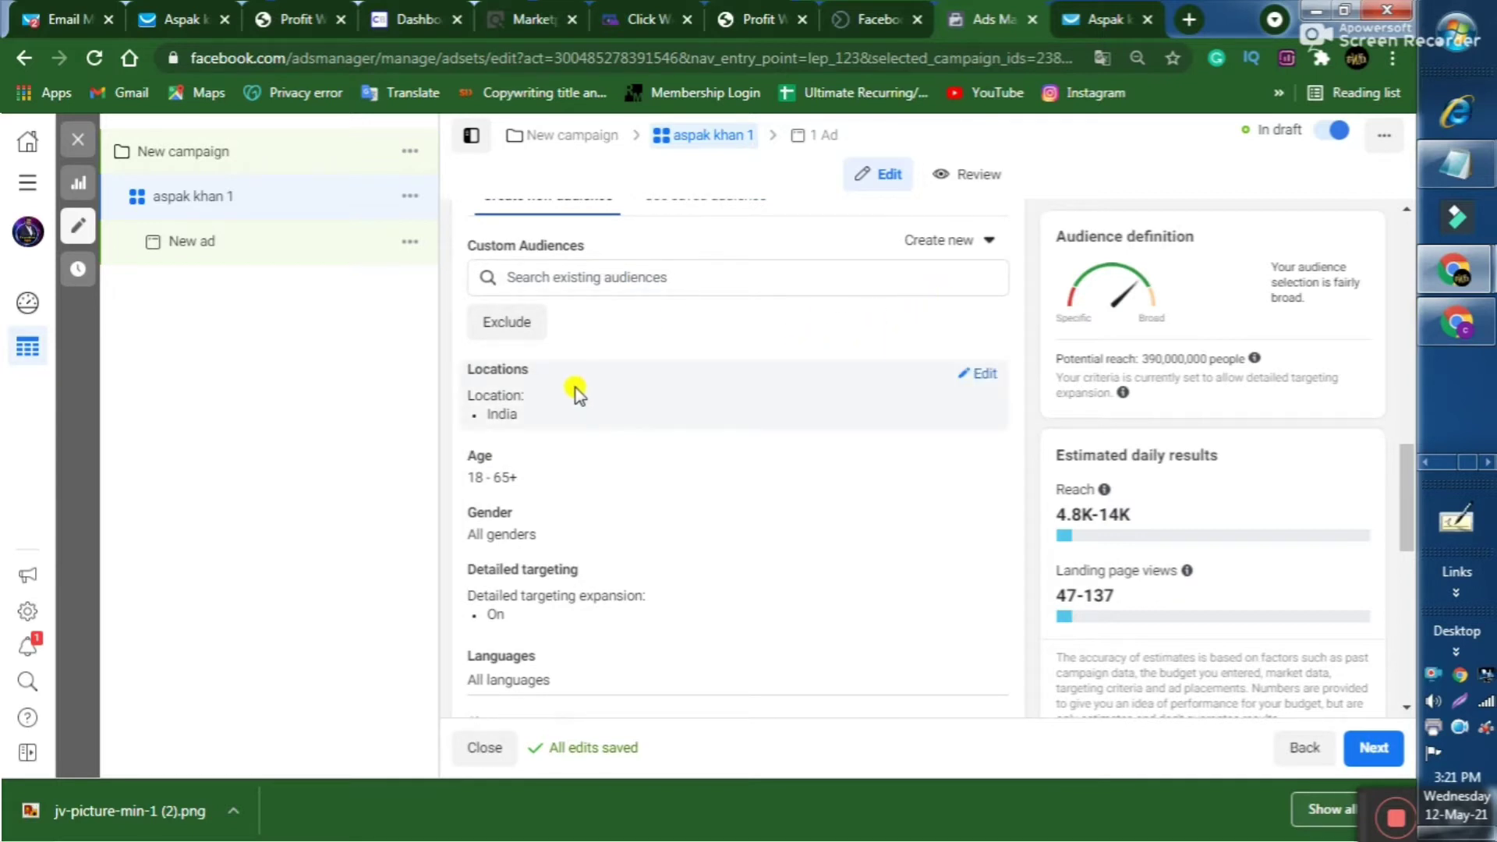
{"action": "scroll", "coordinate": [578, 394], "scroll_direction": "up", "scroll_amount": 2}
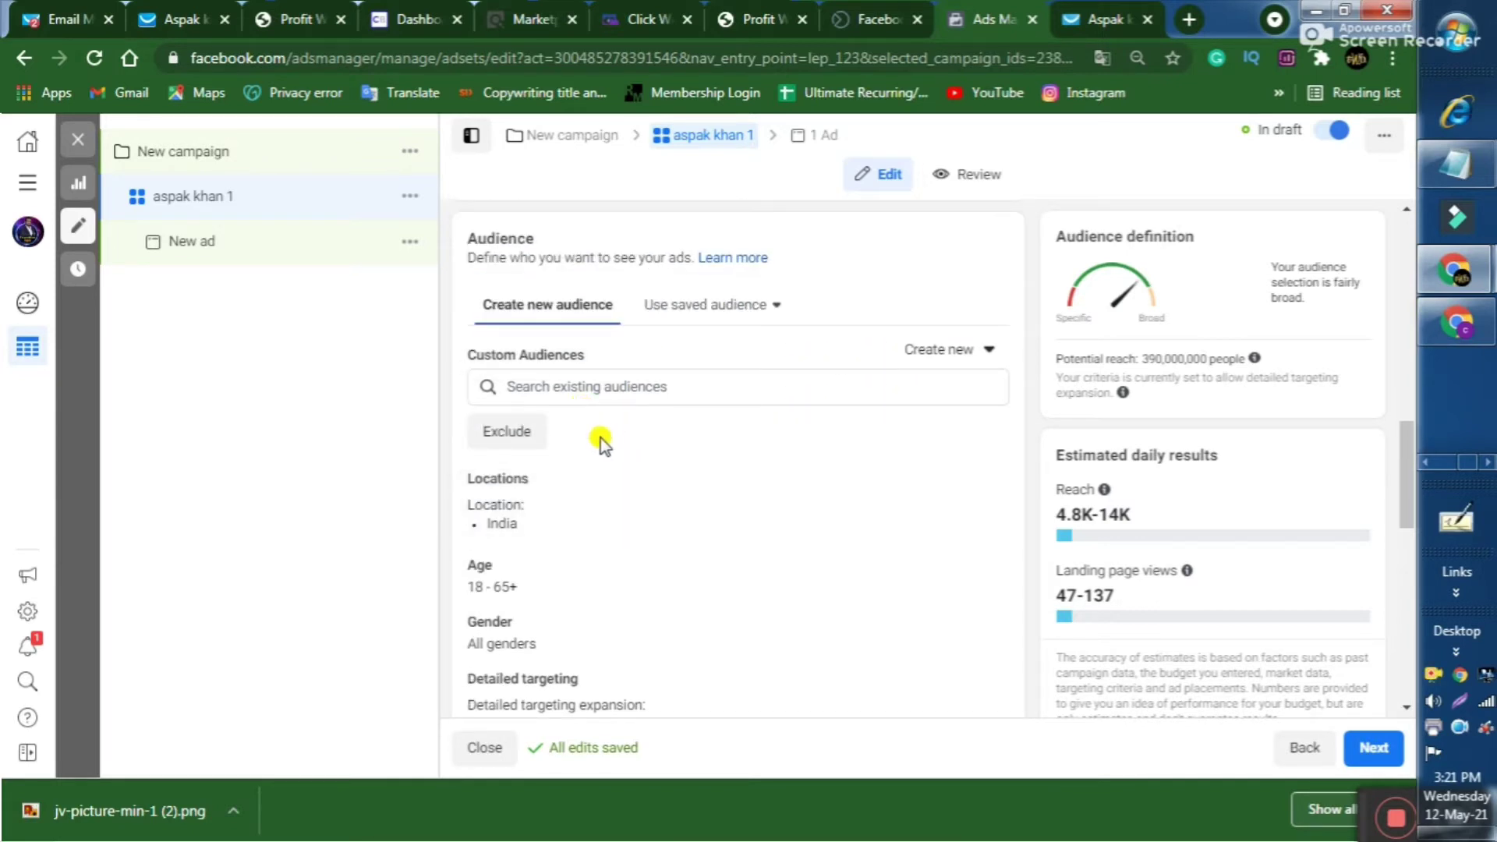
Step: Check which existing custom audiences are available for the ad set
{"action": "left_click", "coordinate": [630, 388]}
{"action": "left_click", "coordinate": [612, 396]}
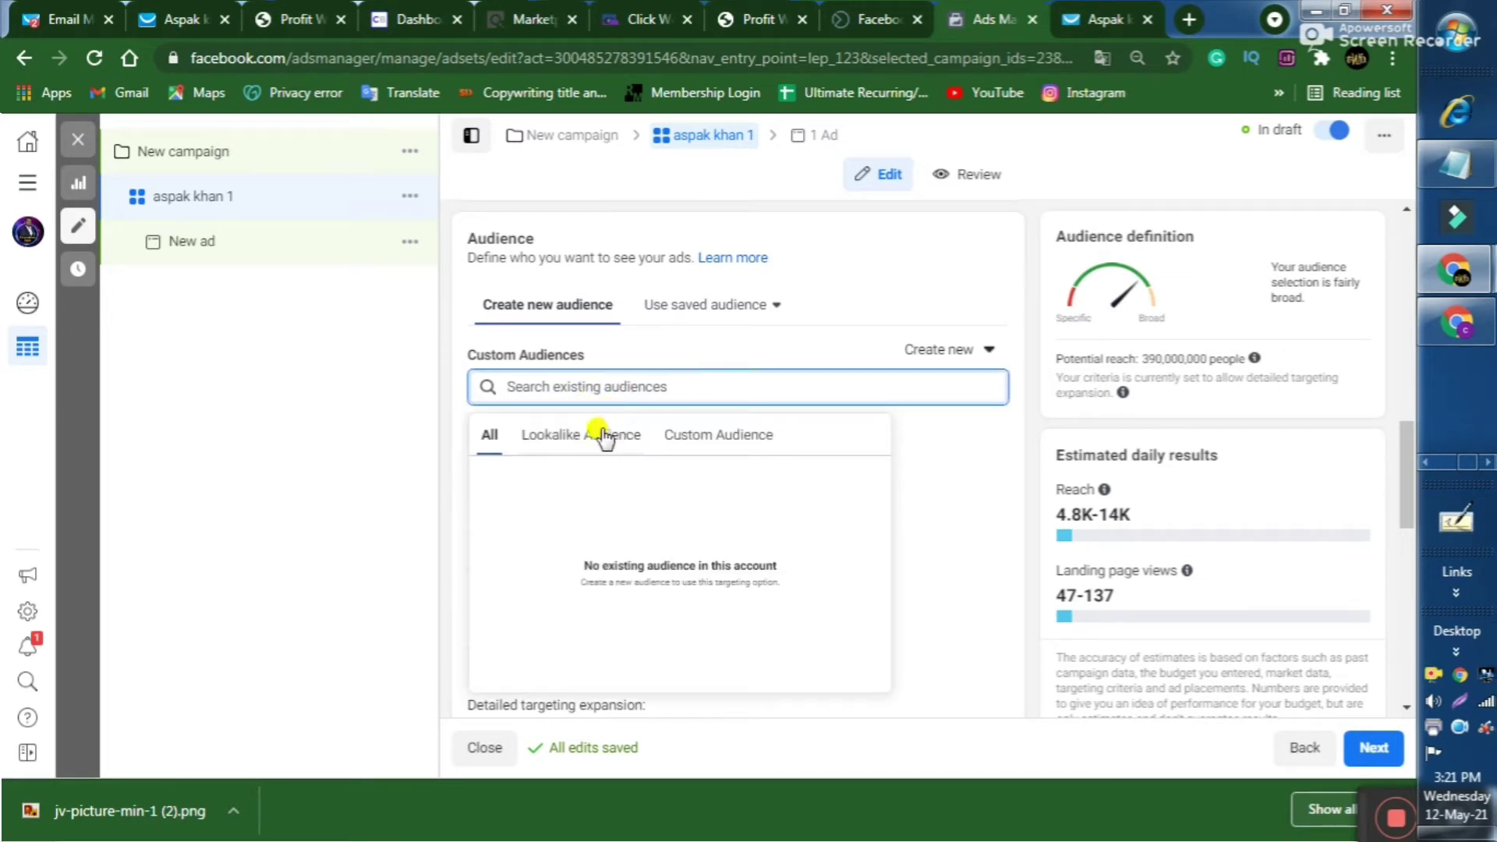
{"action": "left_click", "coordinate": [745, 343]}
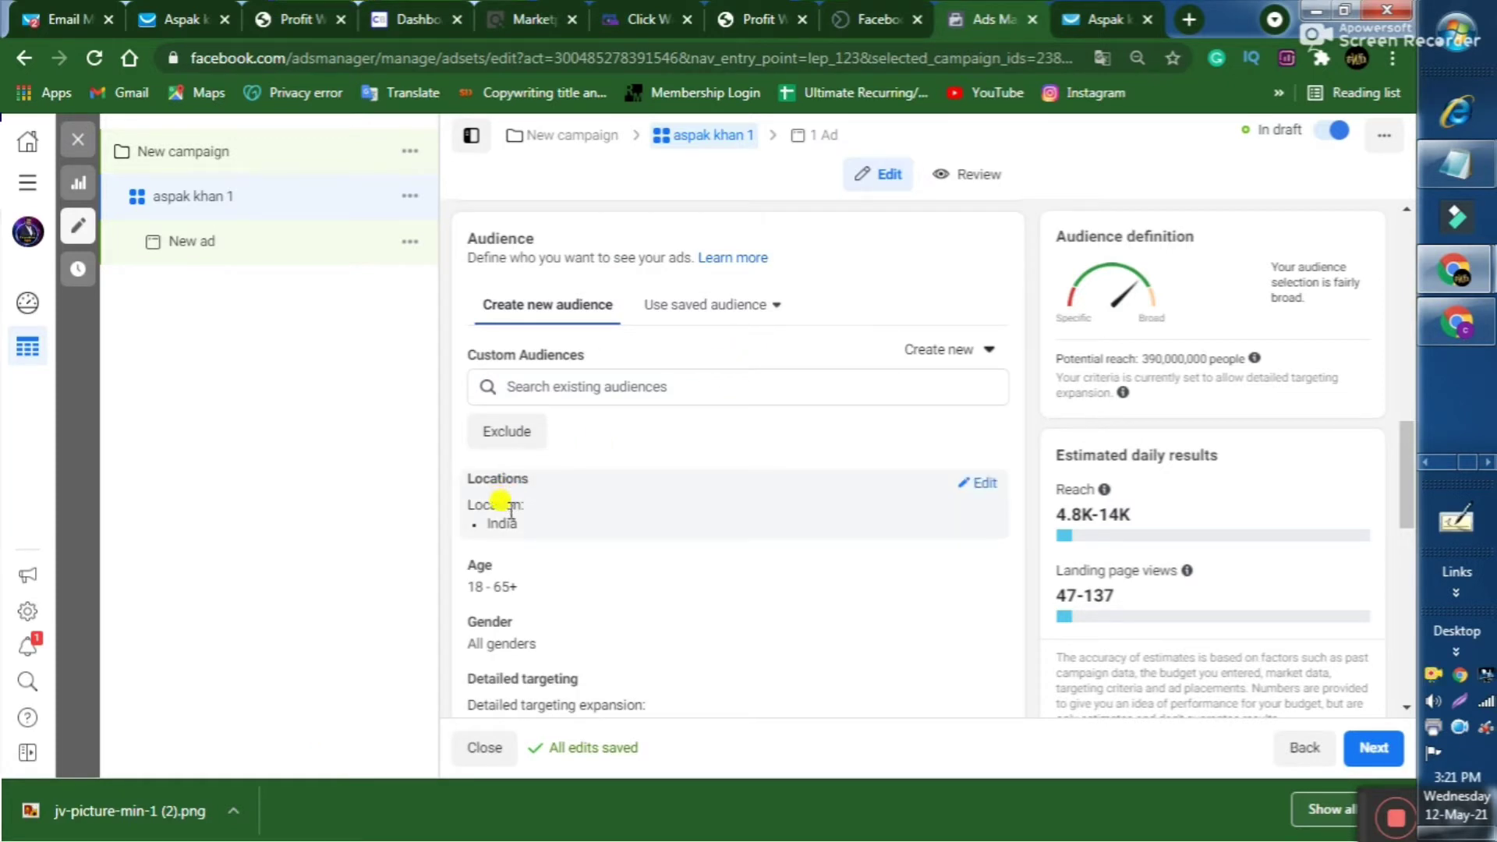
Step: Replace India with Texas, United States as the included audience location, searching the locations for "usa"
{"action": "scroll", "coordinate": [538, 499], "scroll_direction": "down", "scroll_amount": 2}
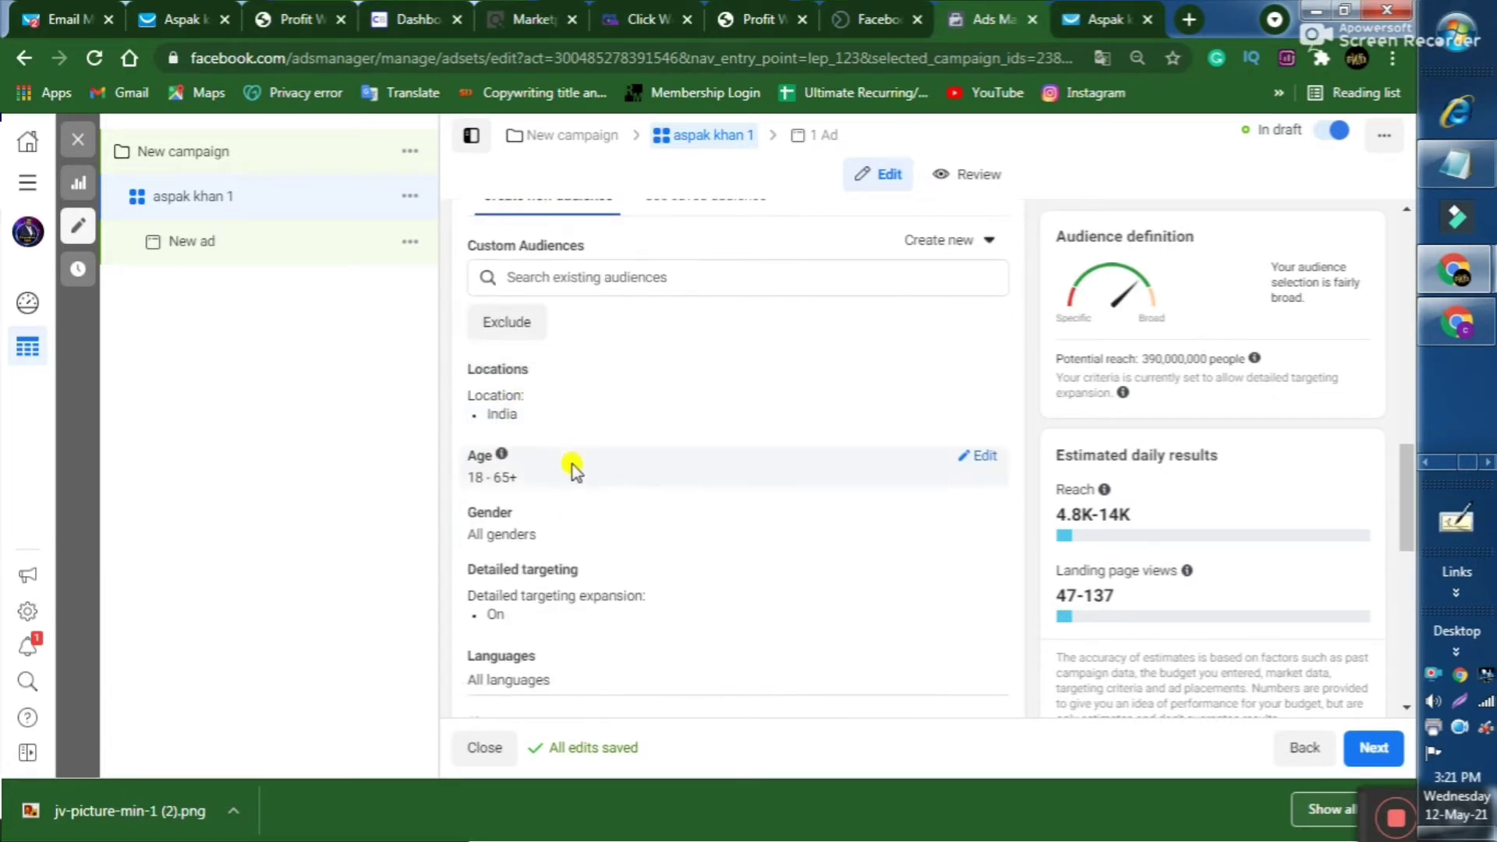
{"action": "scroll", "coordinate": [584, 456], "scroll_direction": "up", "scroll_amount": 2}
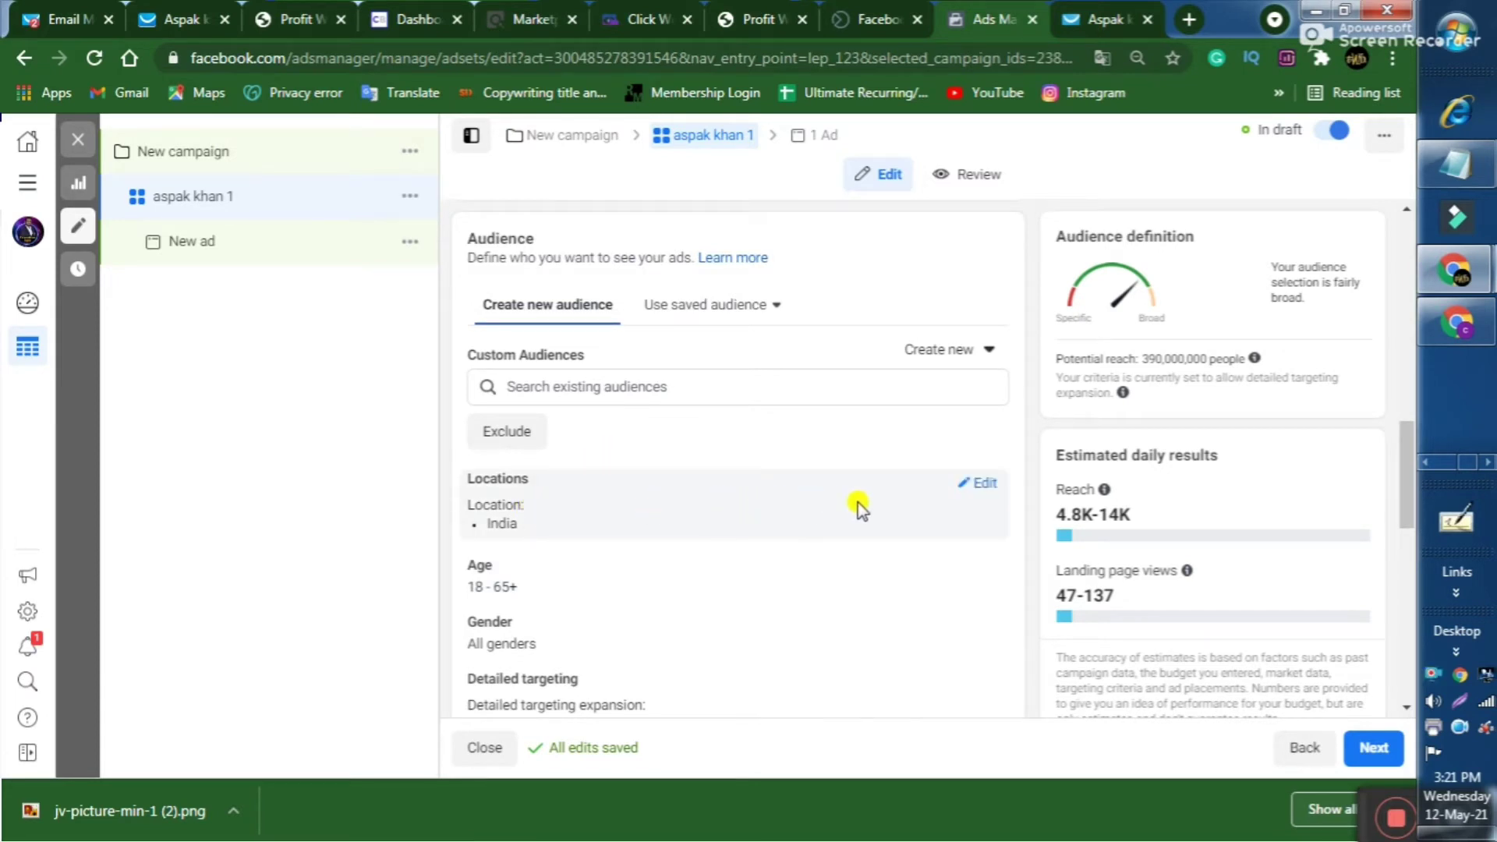
{"action": "left_click", "coordinate": [975, 492]}
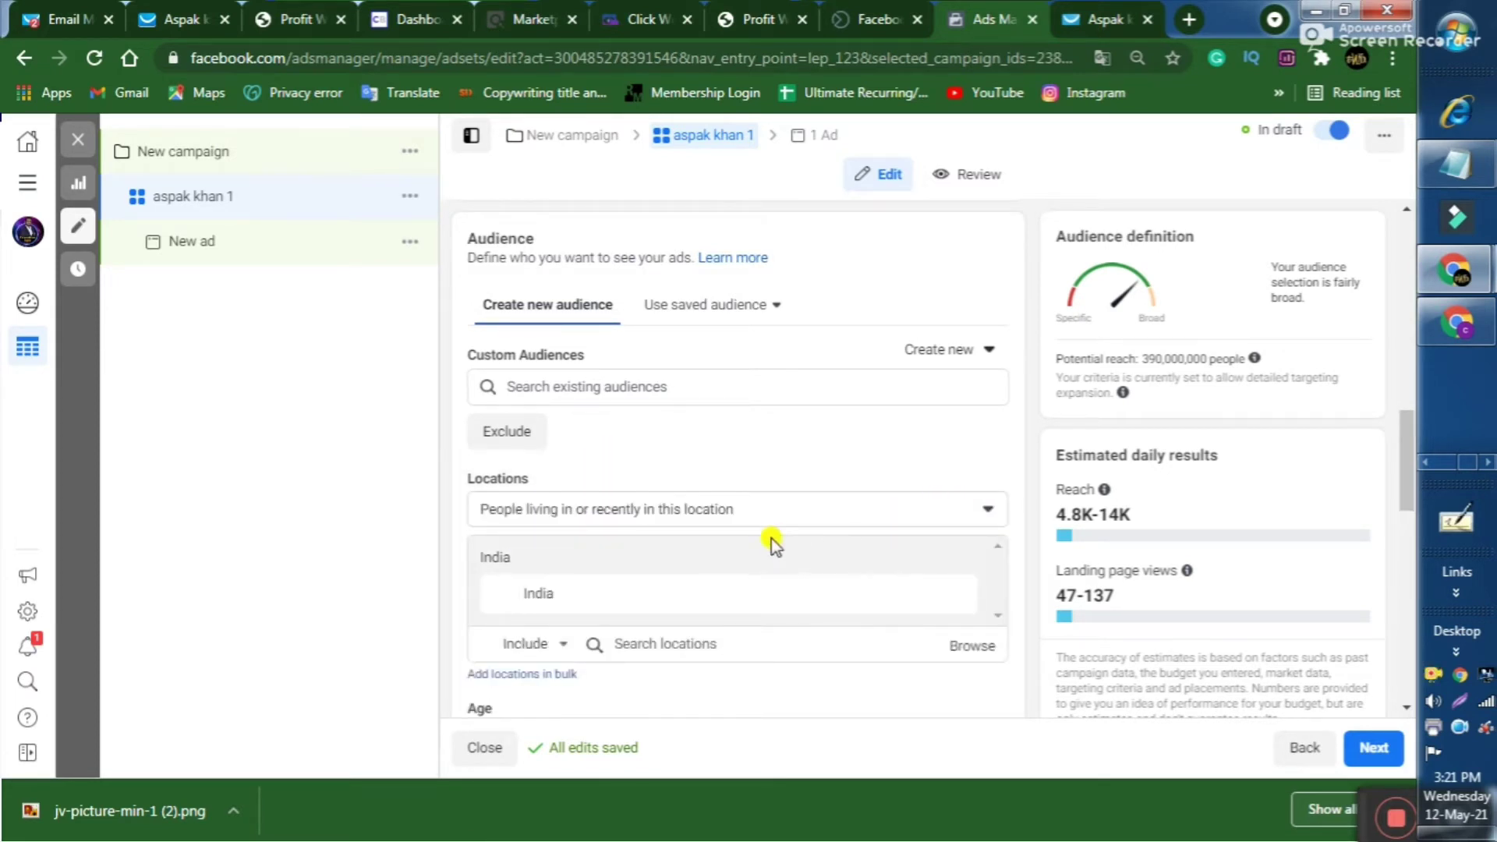
{"action": "scroll", "coordinate": [776, 540], "scroll_direction": "down", "scroll_amount": 3}
{"action": "mouse_move", "coordinate": [965, 378]}
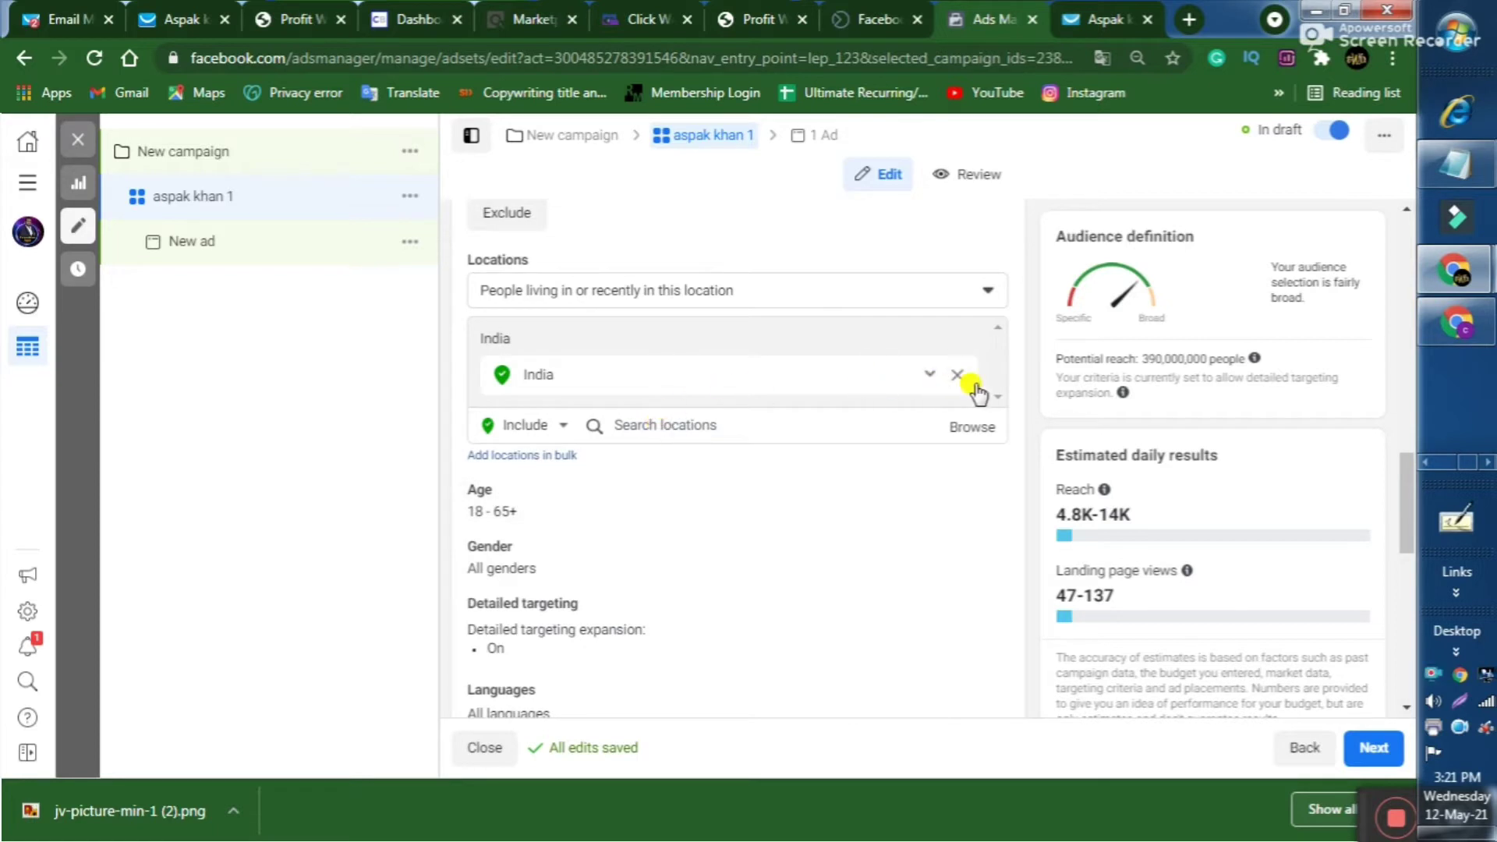
{"action": "left_click", "coordinate": [958, 377]}
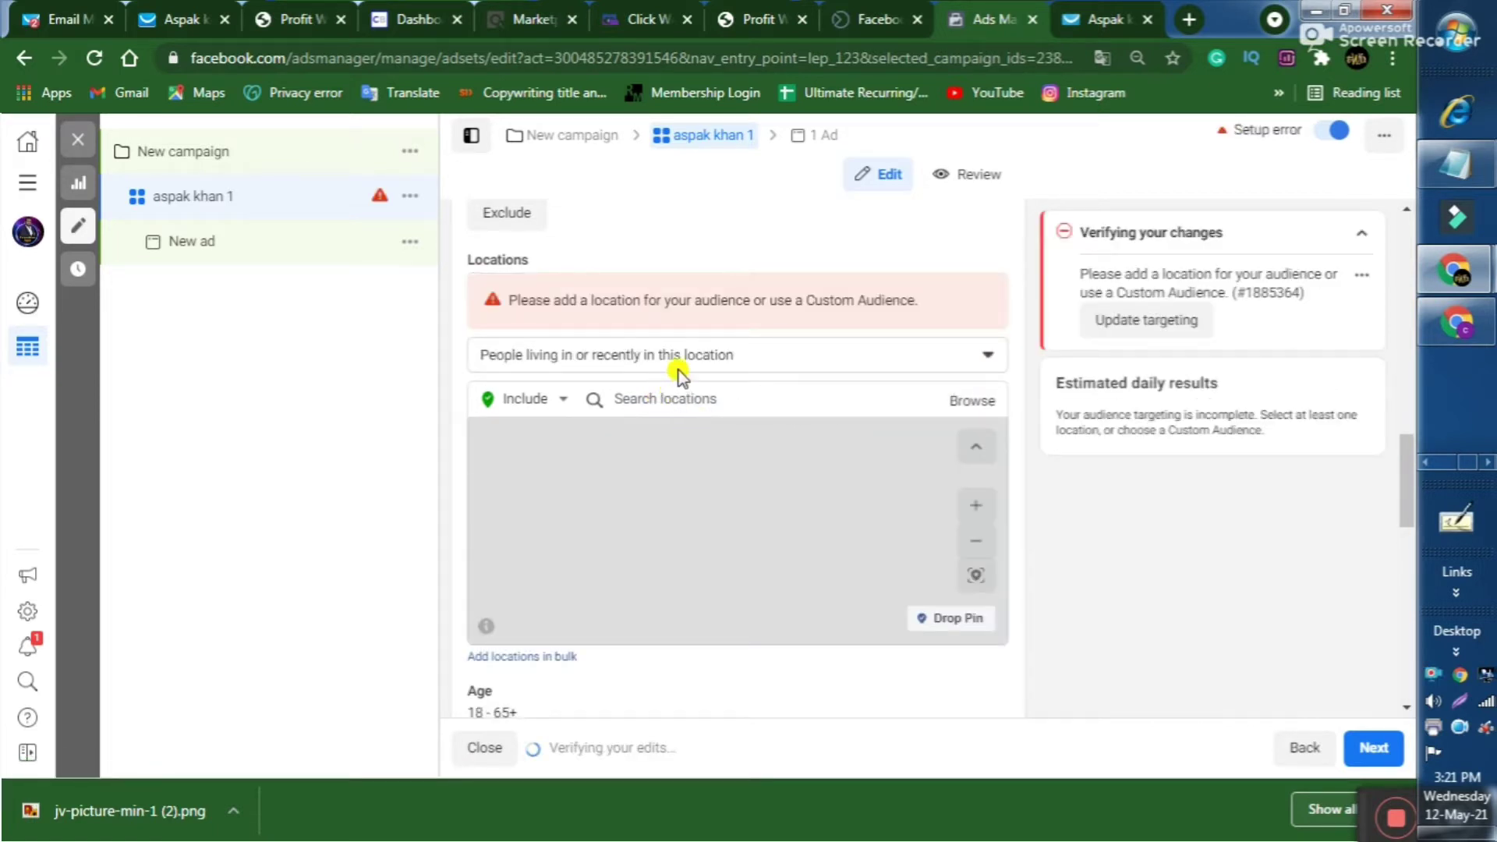
{"action": "left_click", "coordinate": [690, 405]}
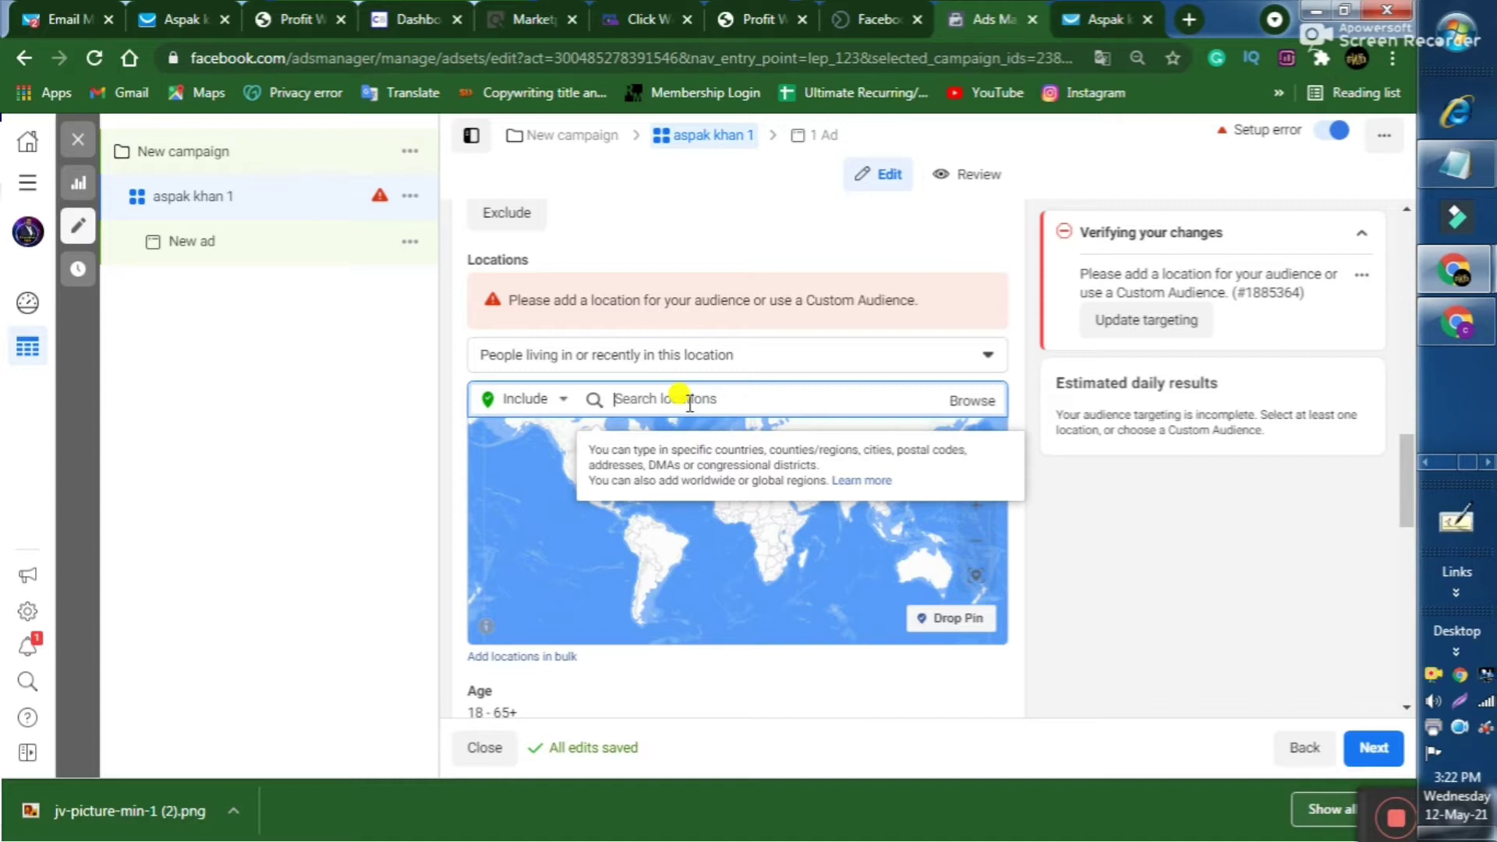
{"action": "type", "text": "usa"}
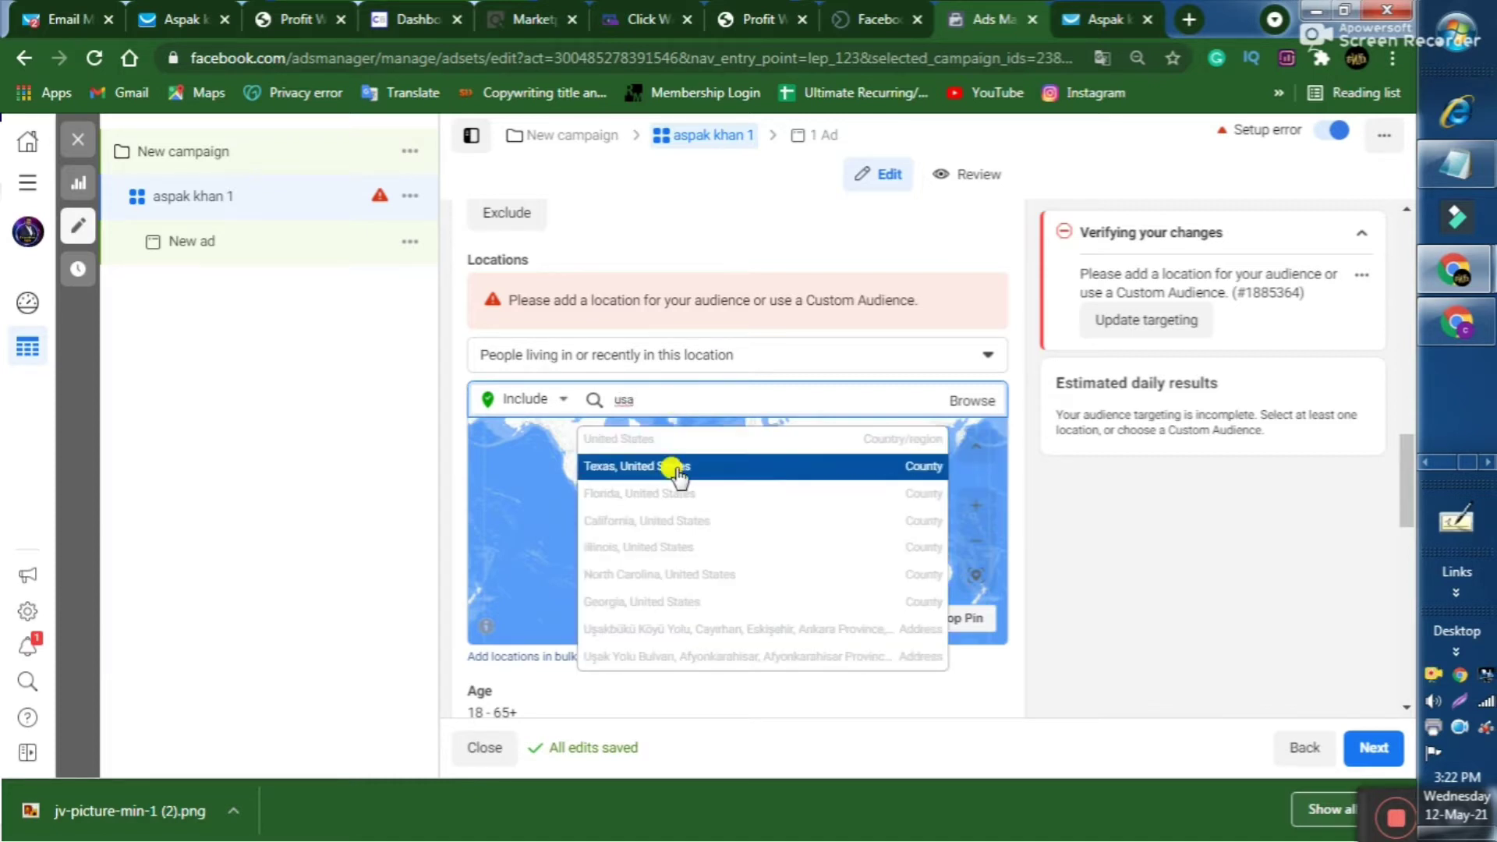
{"action": "left_click", "coordinate": [918, 468]}
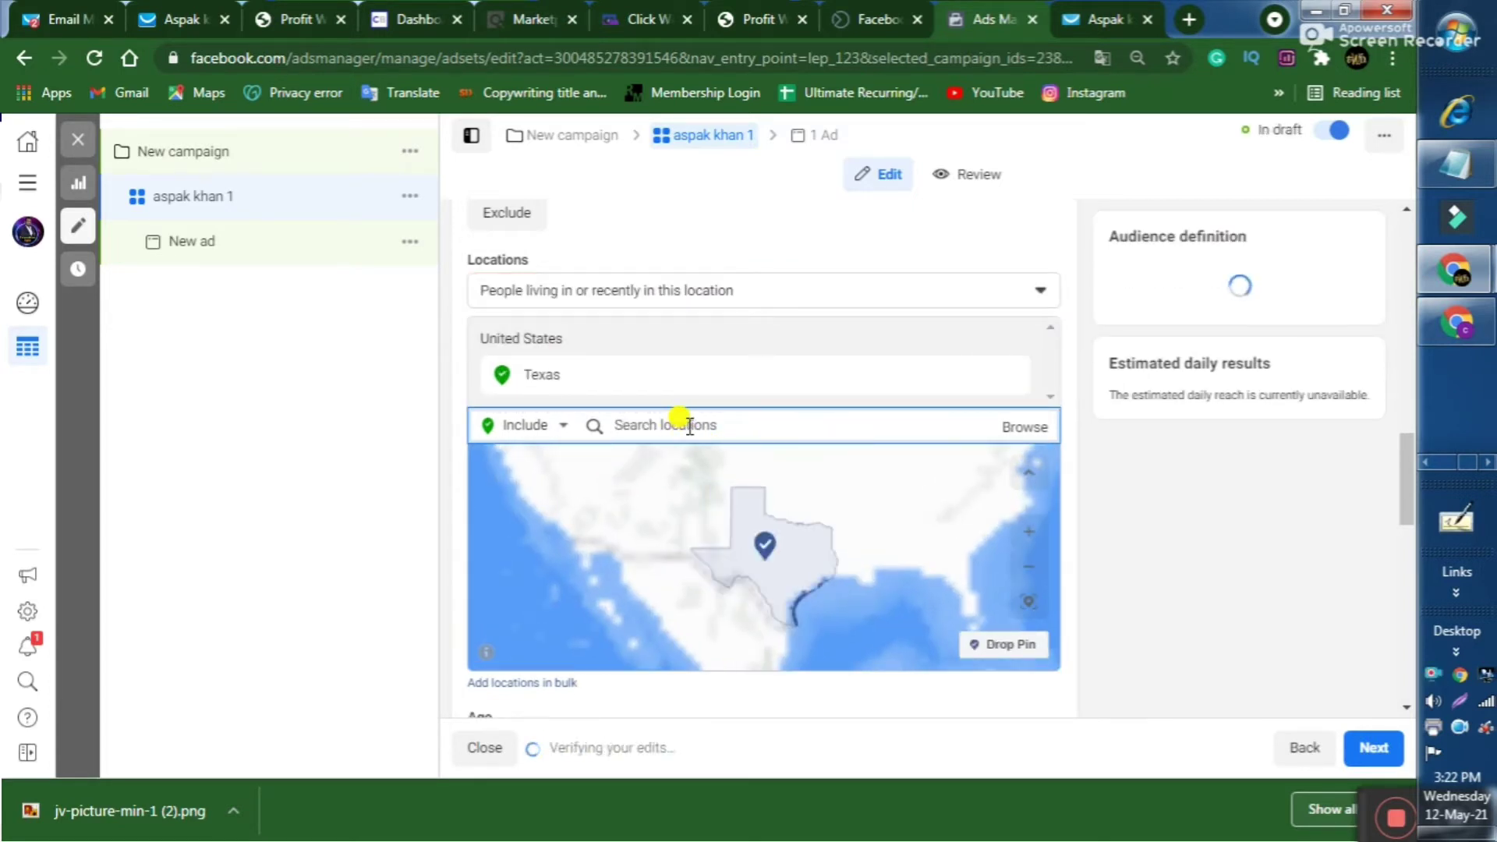
Step: Add New York, New York, United States and the country Canada to the included audience locations
{"action": "type", "text": "us"}
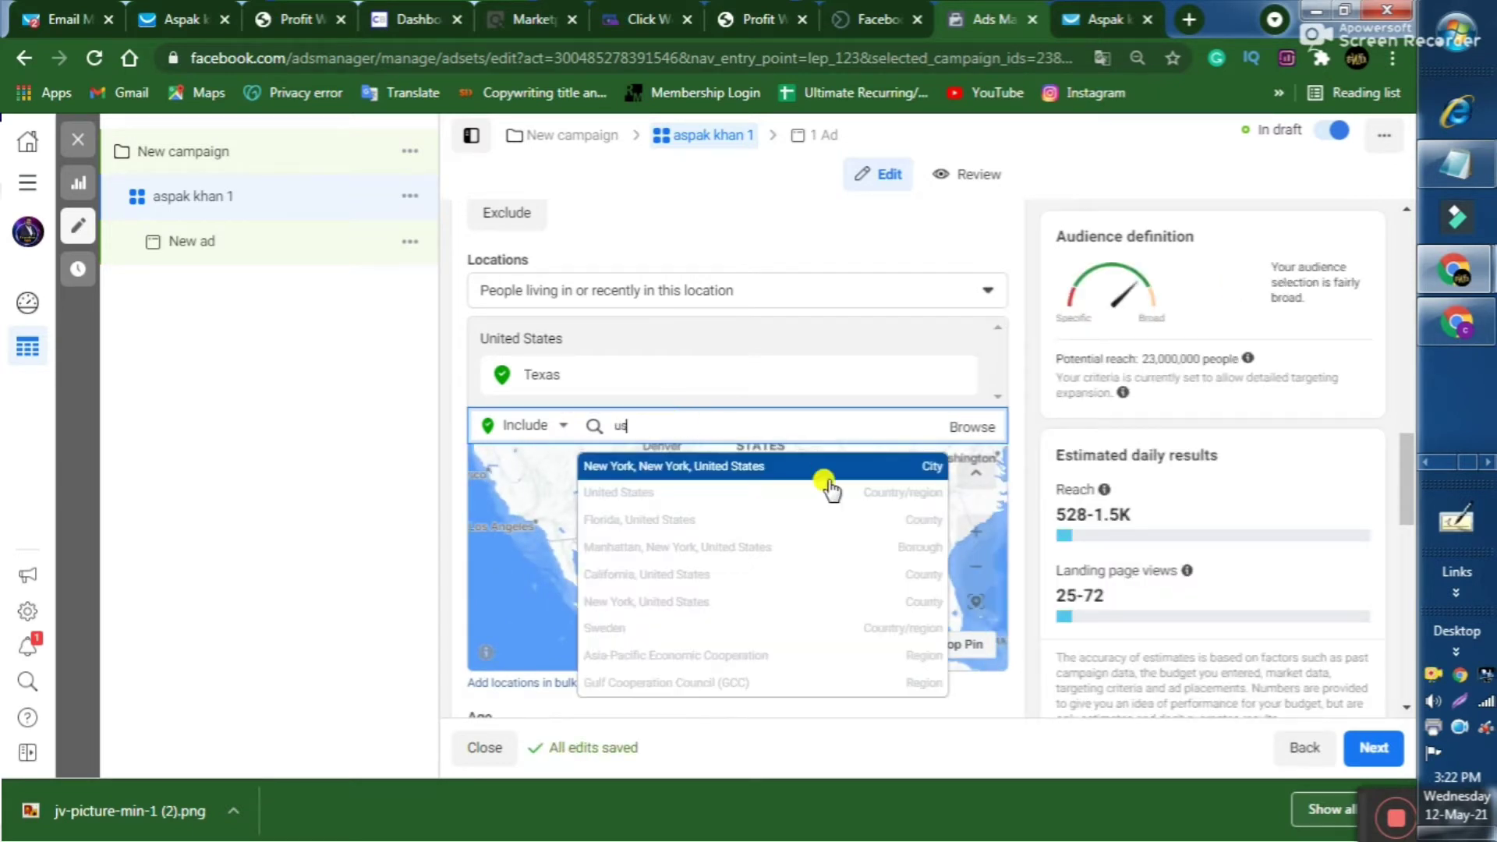
{"action": "left_click", "coordinate": [899, 468]}
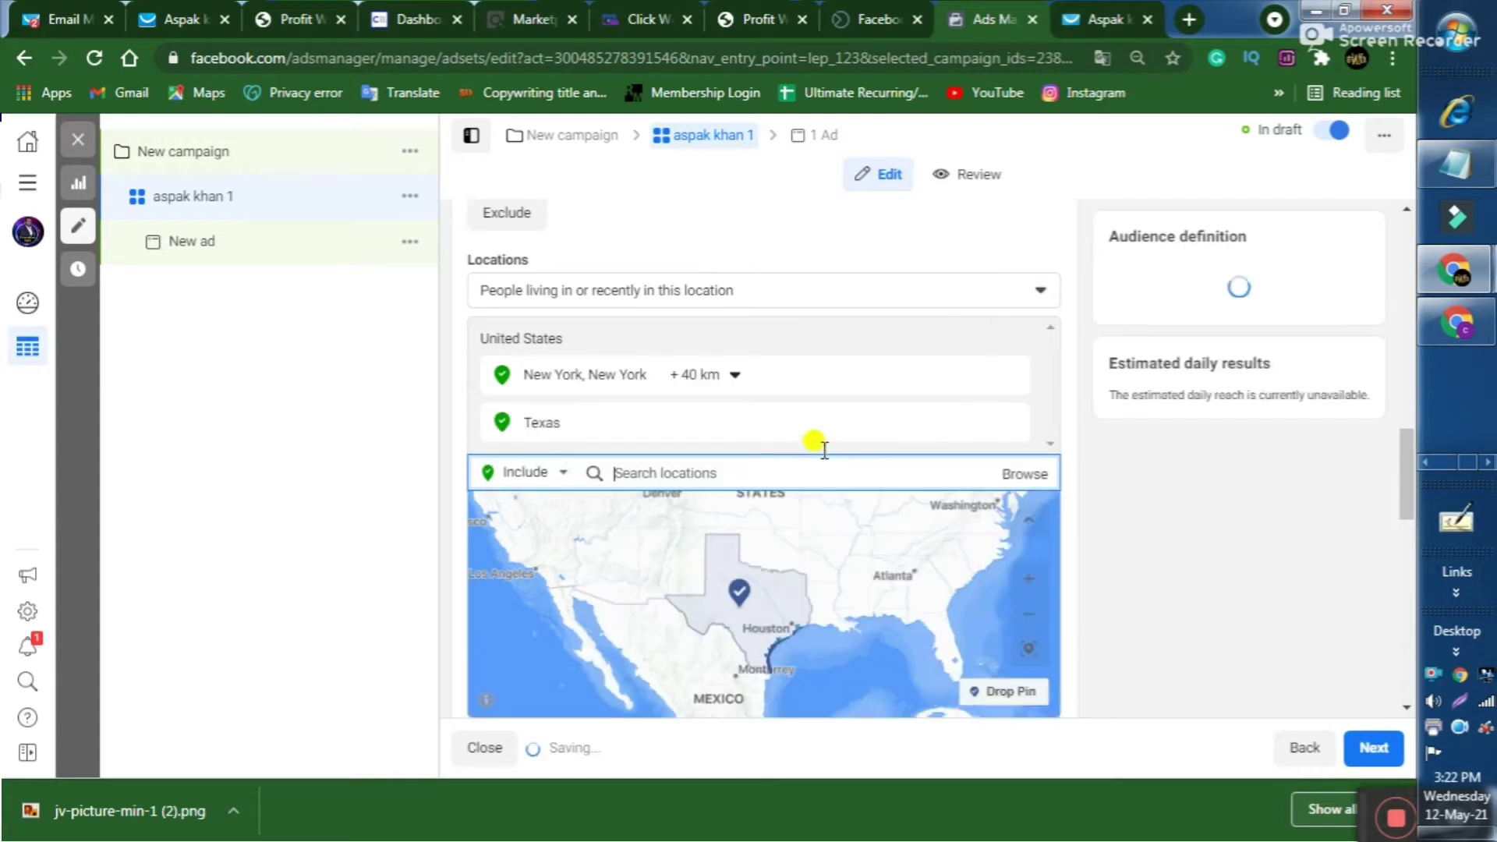
{"action": "type", "text": "canada"}
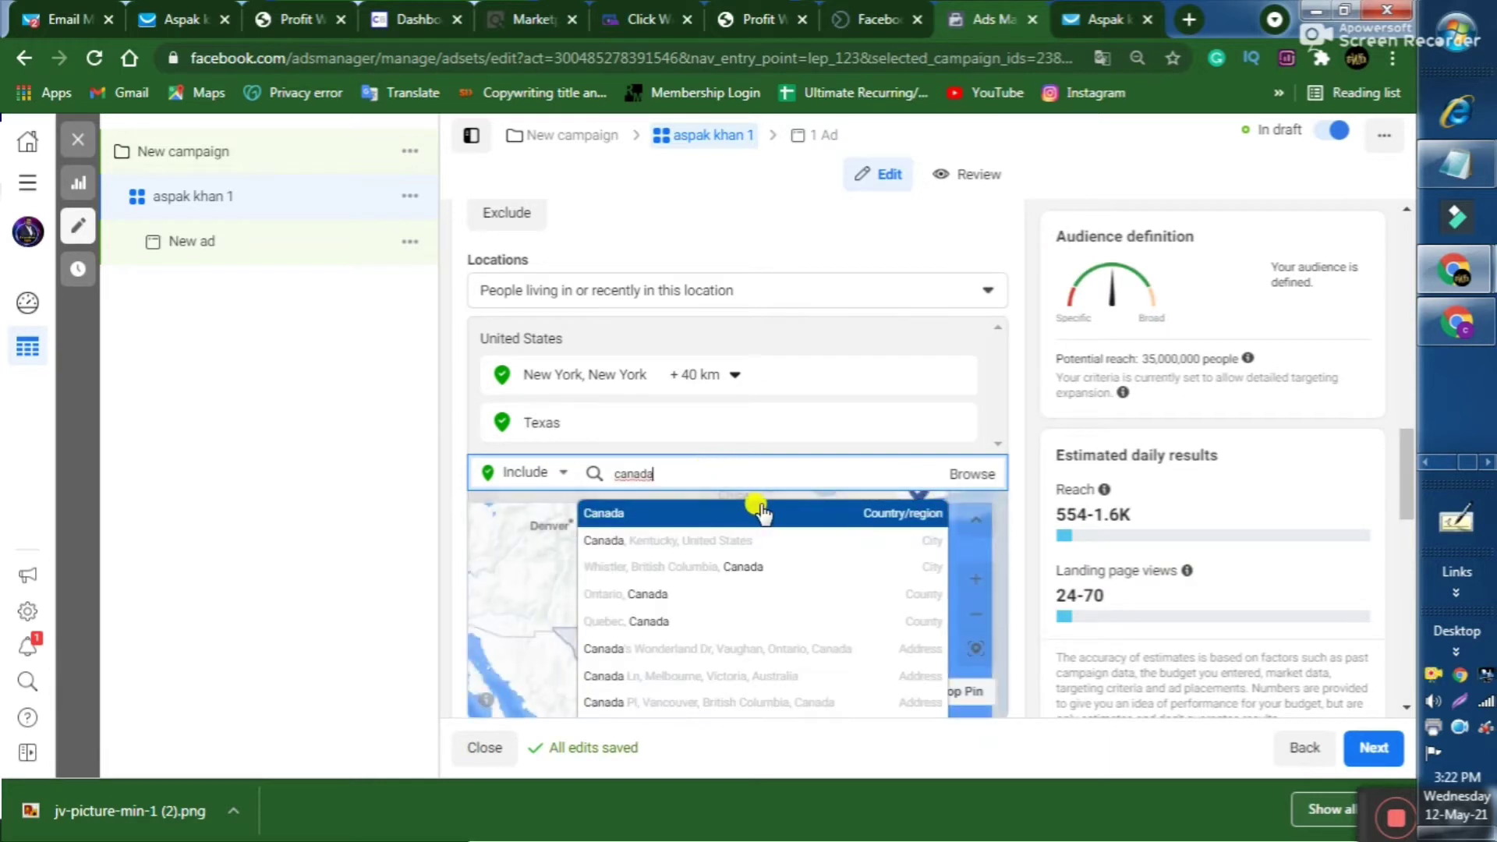
{"action": "left_click", "coordinate": [762, 512]}
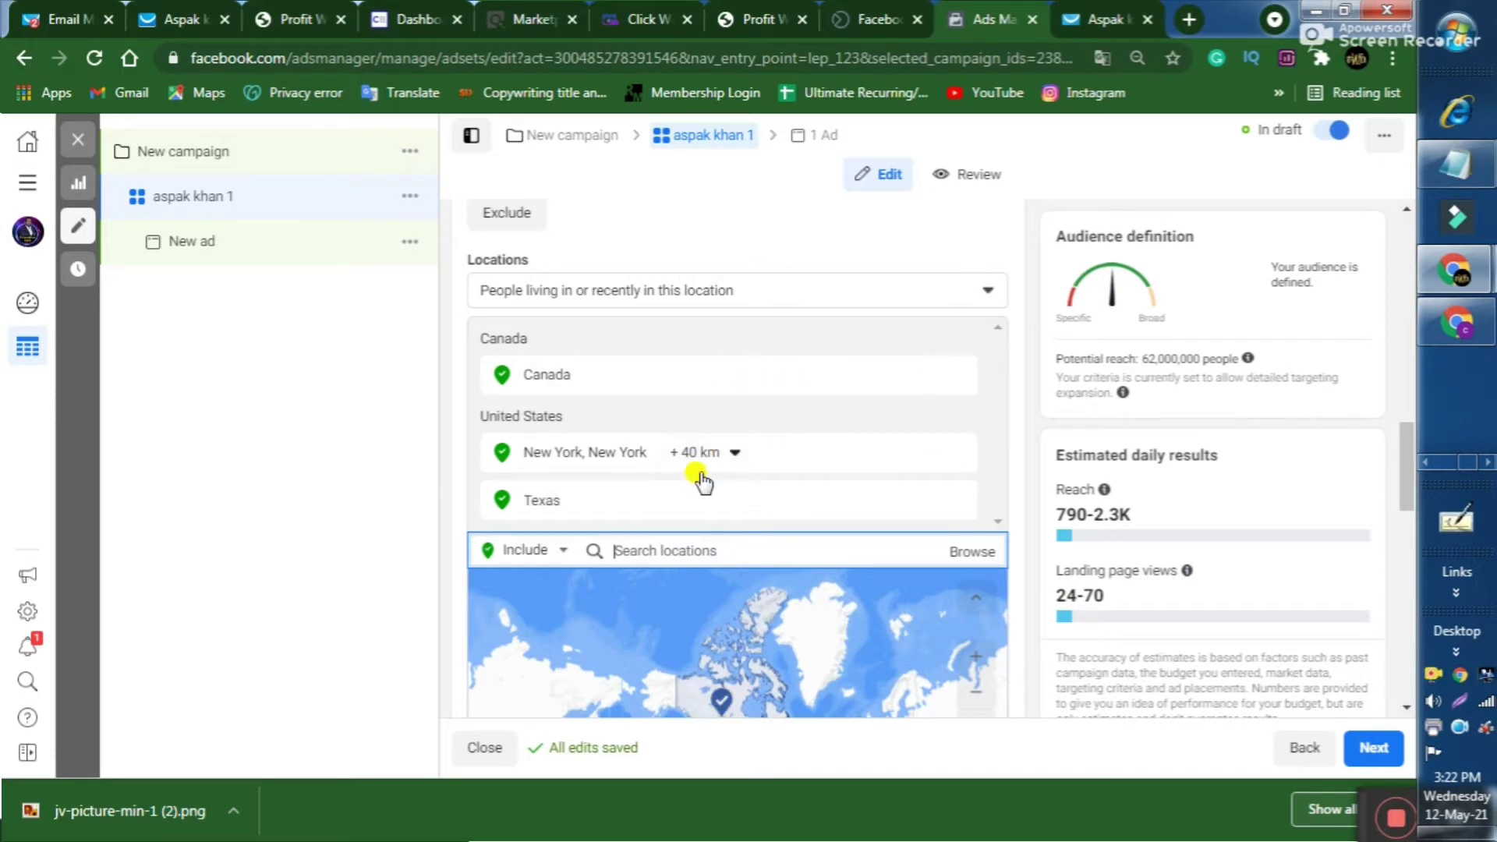
Step: Set the audience's age range to 20 to 45
{"action": "scroll", "coordinate": [663, 511], "scroll_direction": "down", "scroll_amount": 3}
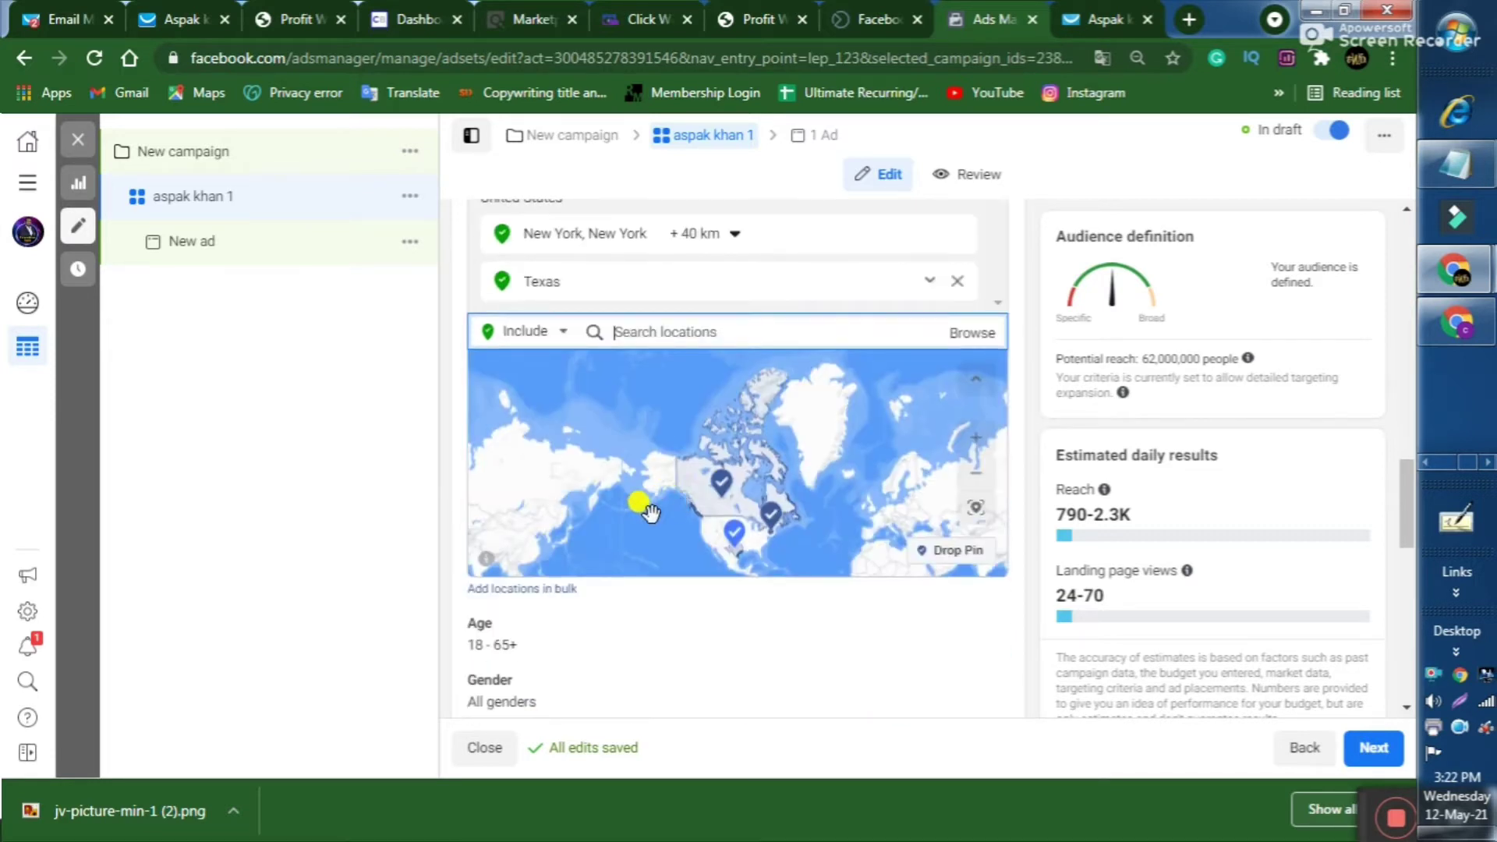
{"action": "scroll", "coordinate": [665, 561], "scroll_direction": "down", "scroll_amount": 3}
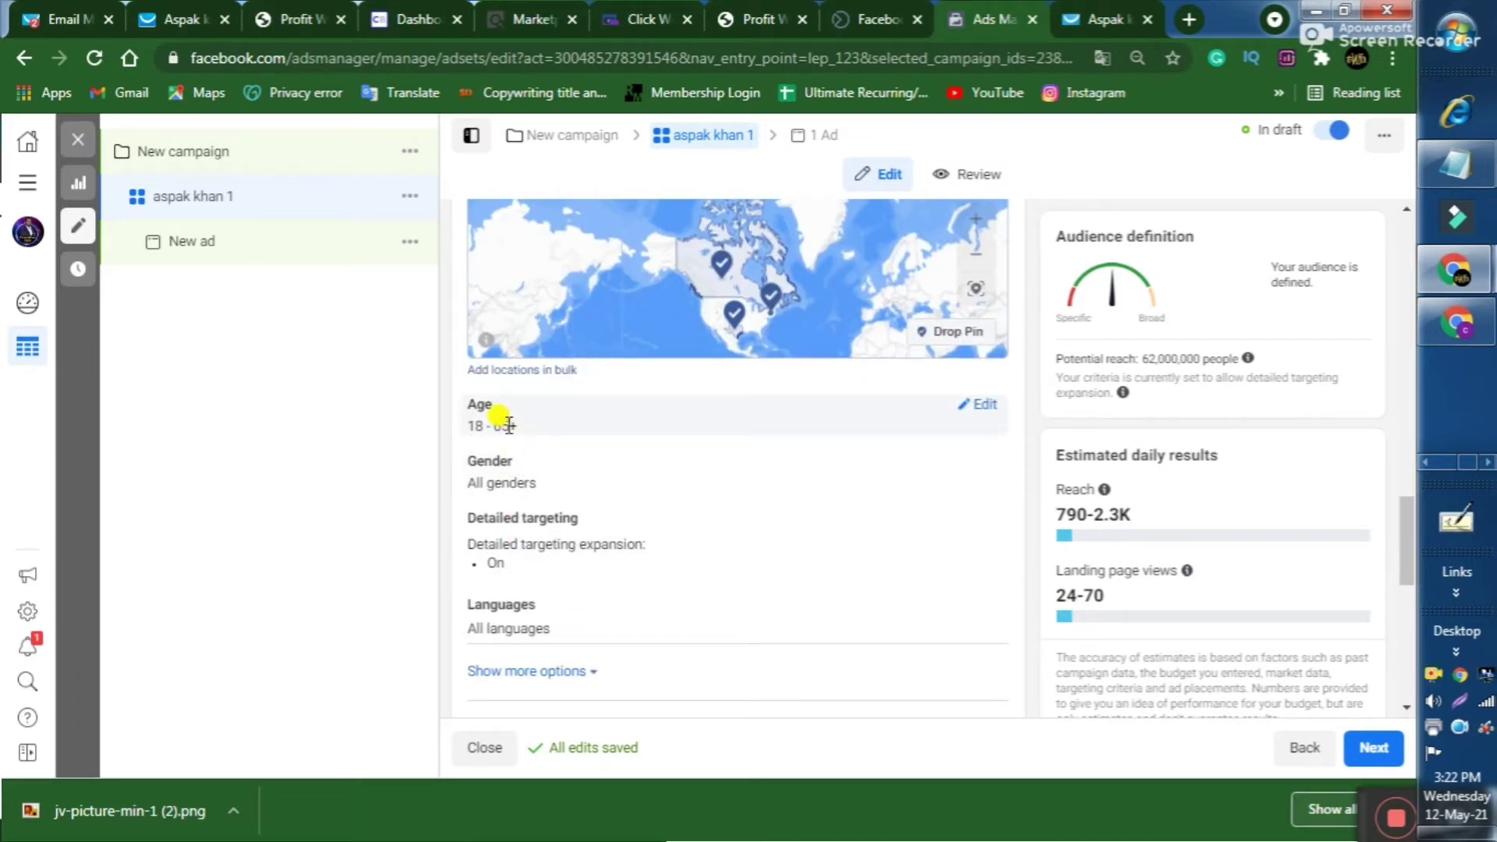
{"action": "left_click", "coordinate": [980, 405]}
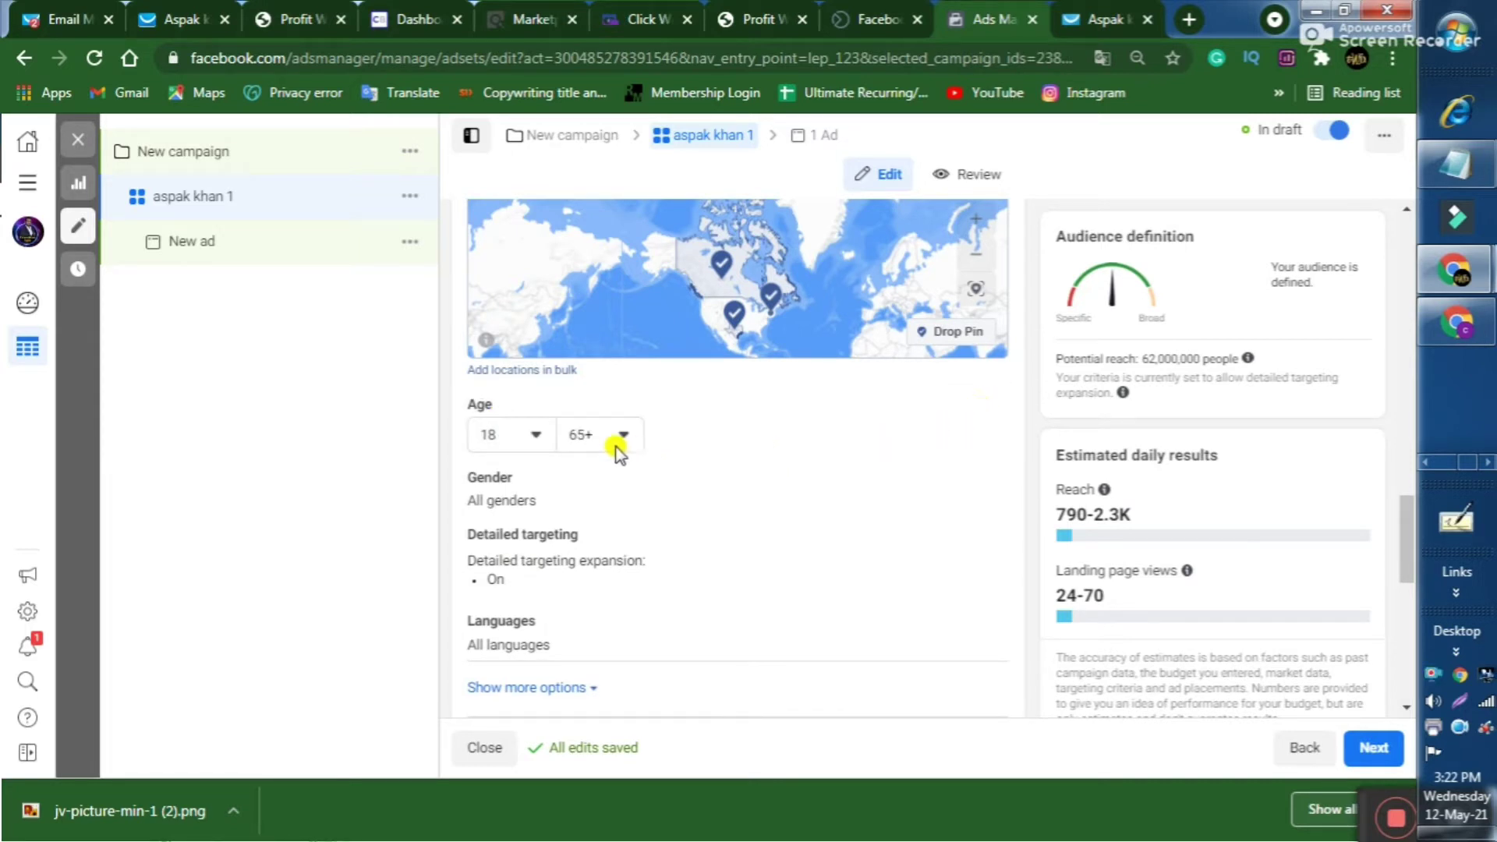
{"action": "left_click", "coordinate": [535, 441]}
{"action": "left_click", "coordinate": [535, 440]}
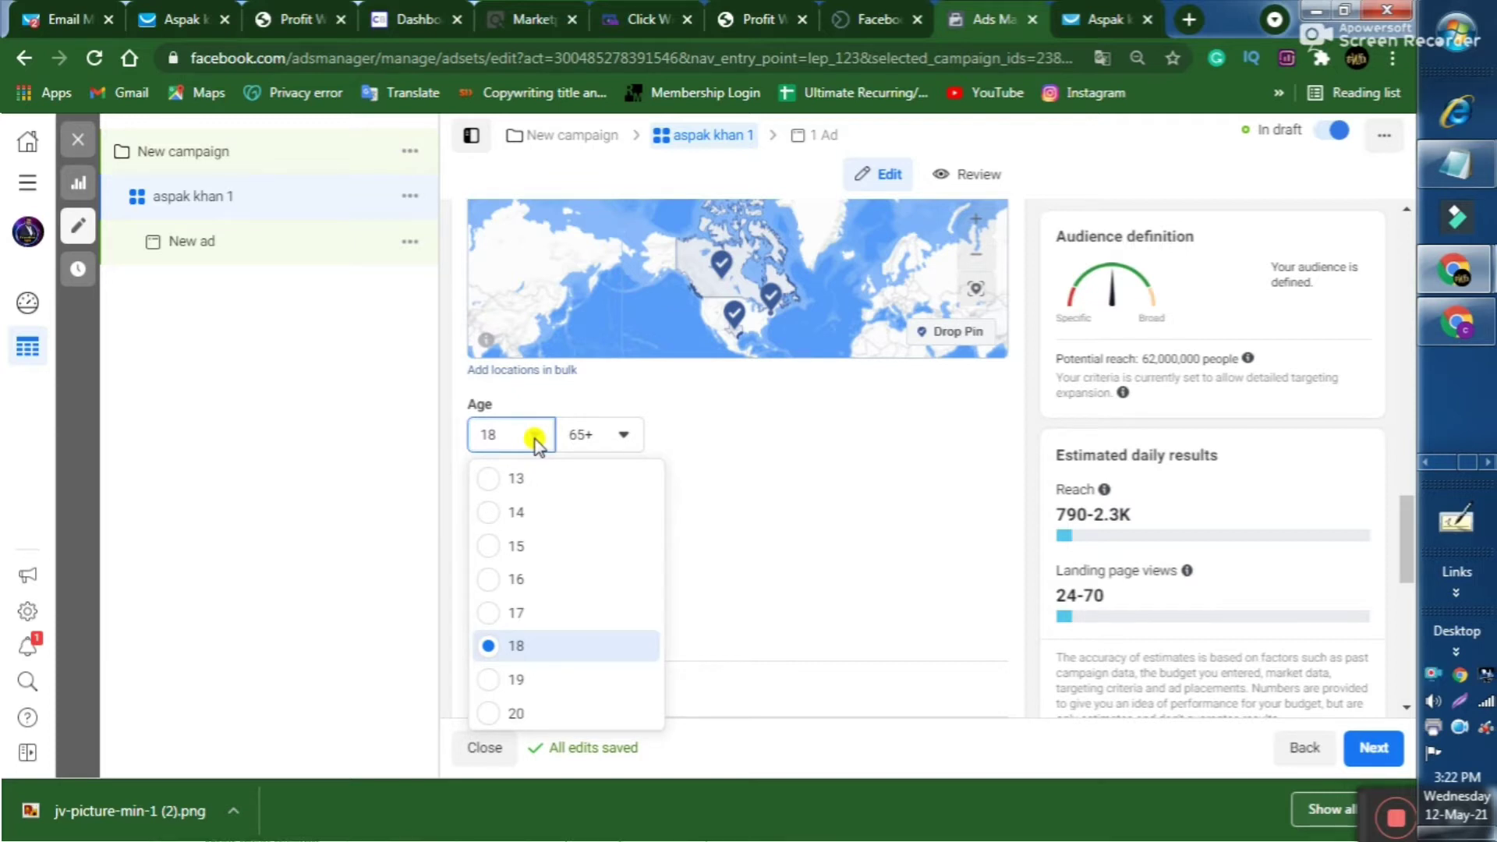
{"action": "left_click", "coordinate": [492, 711]}
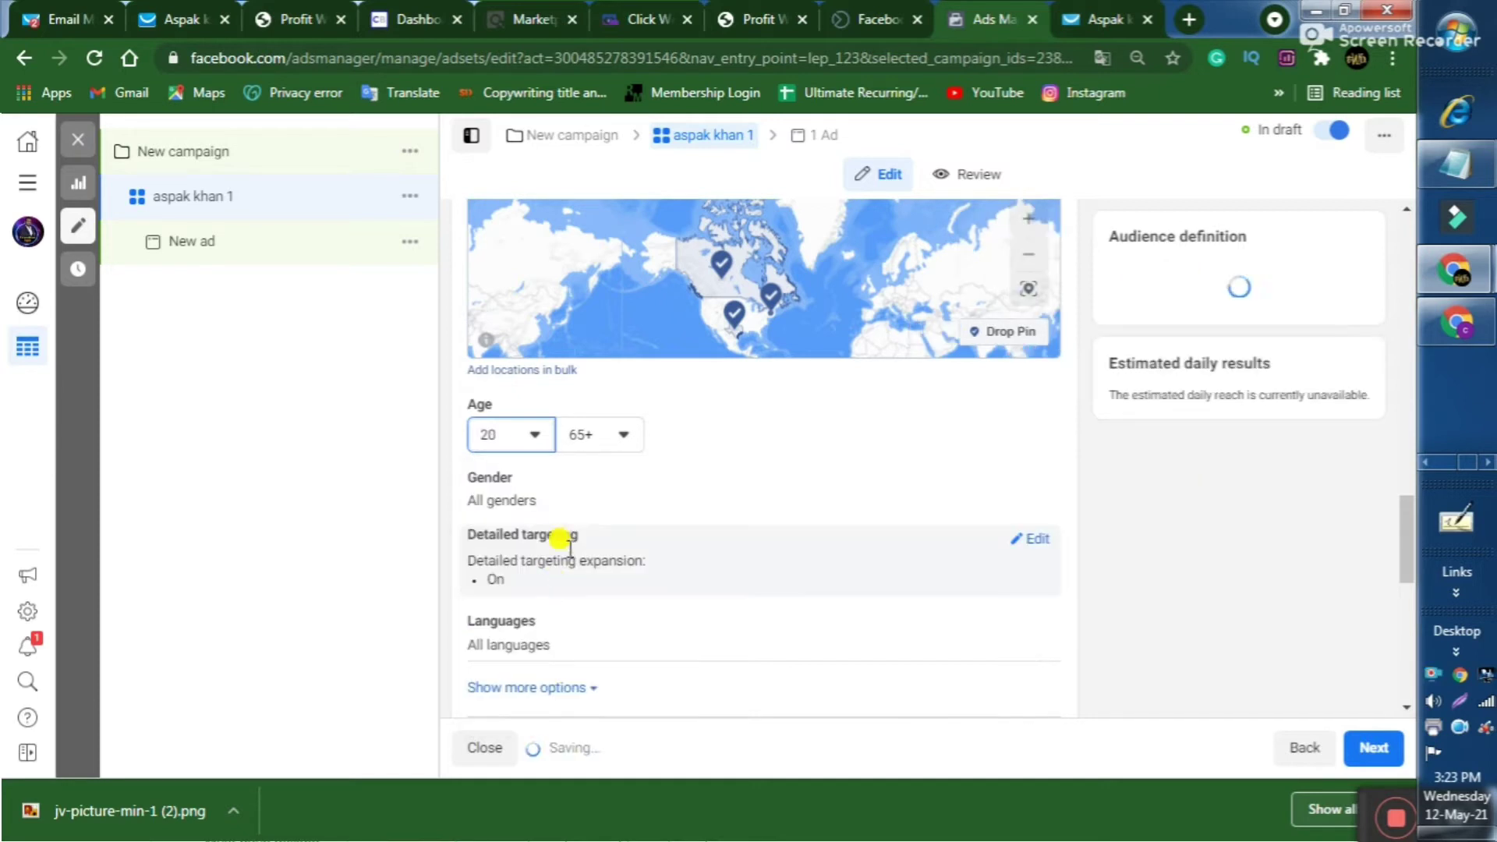
{"action": "left_click", "coordinate": [624, 440]}
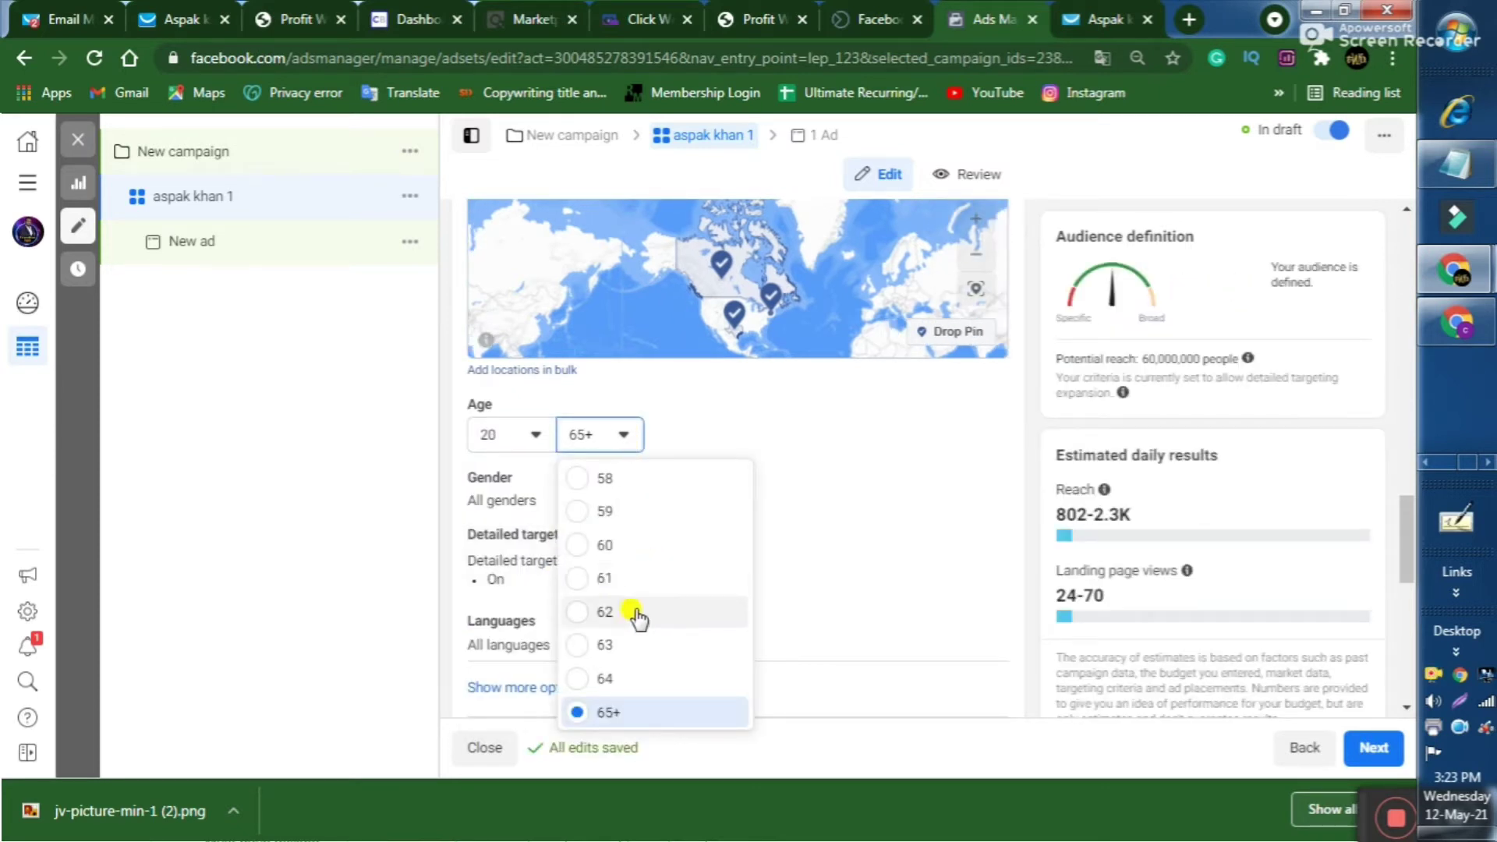
{"action": "scroll", "coordinate": [636, 620], "scroll_direction": "up", "scroll_amount": 5}
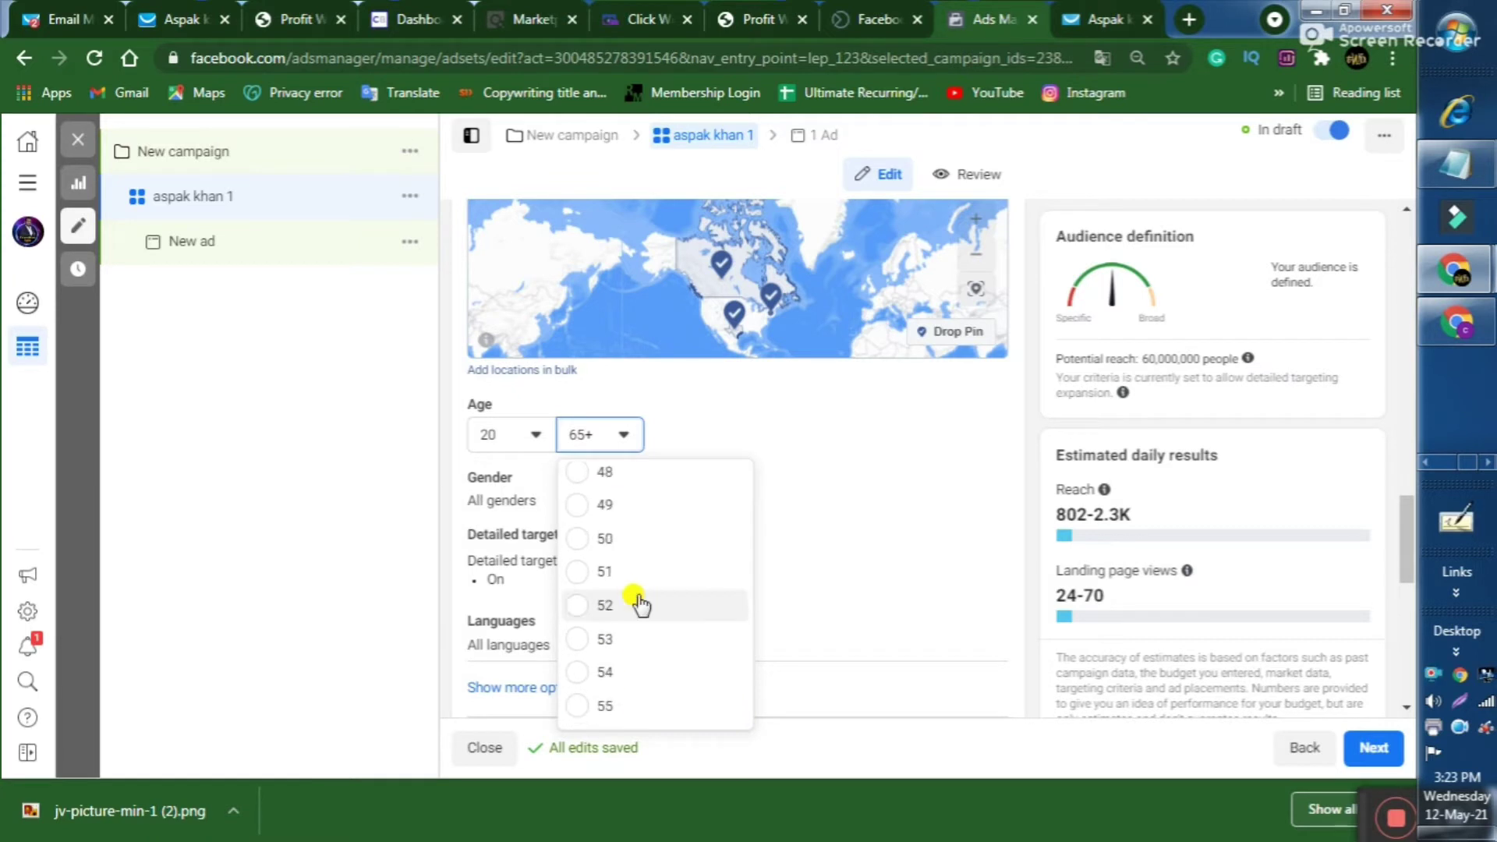
{"action": "scroll", "coordinate": [637, 602], "scroll_direction": "up", "scroll_amount": 2}
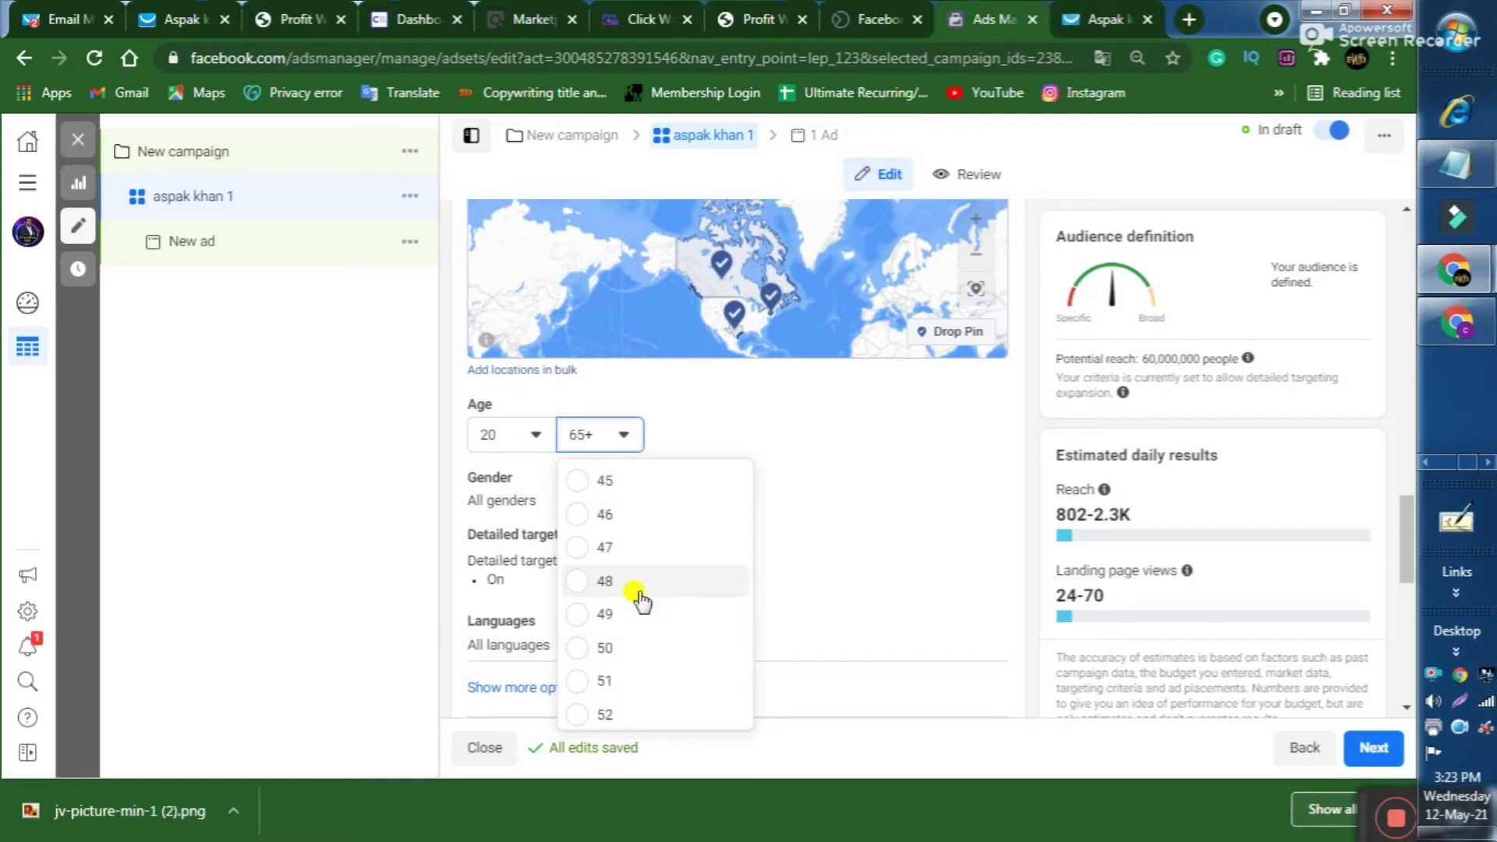
{"action": "left_click", "coordinate": [639, 490]}
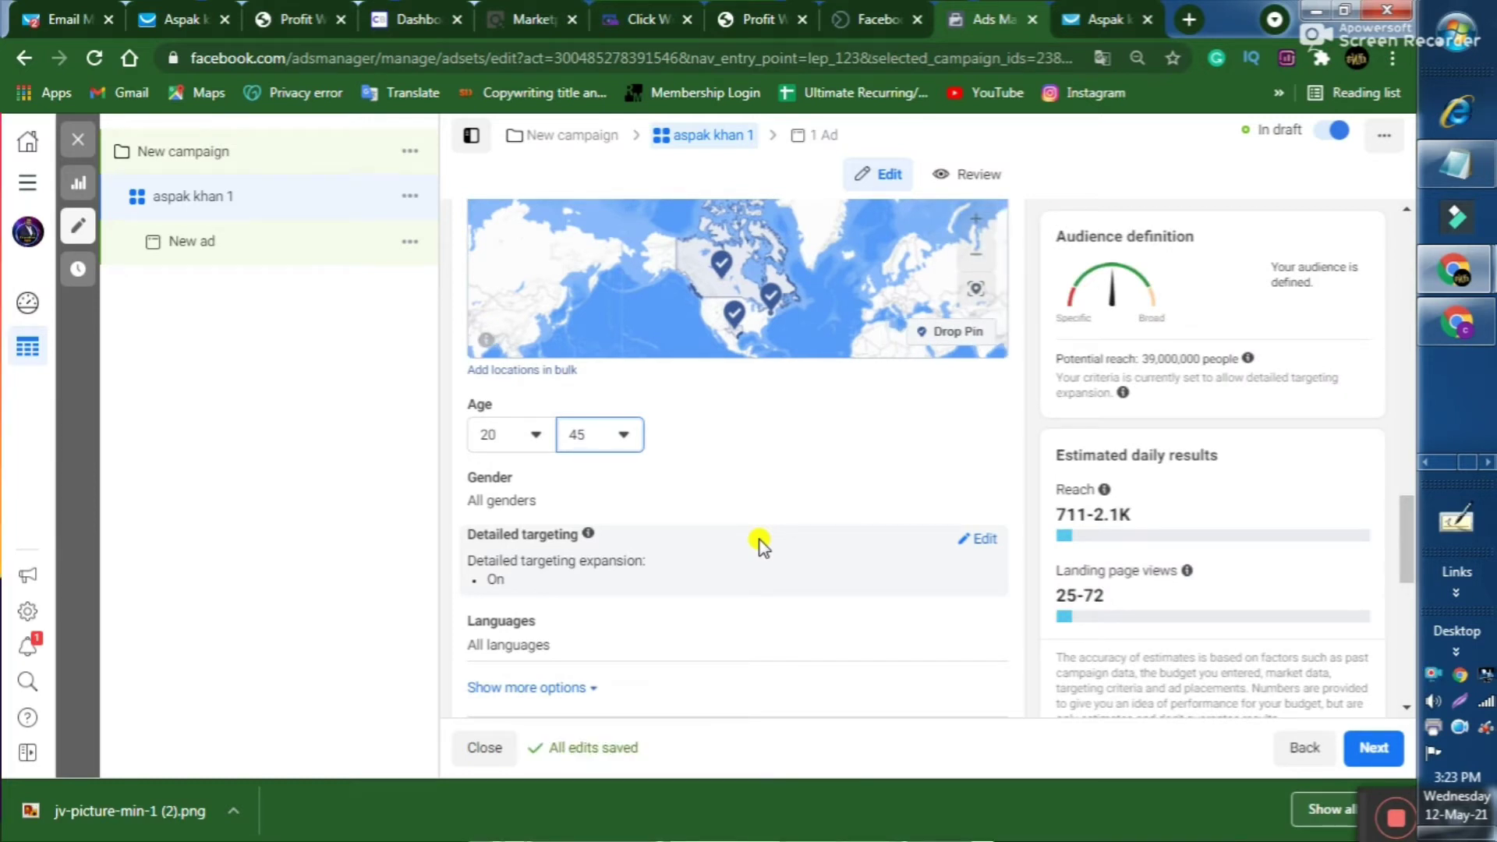
Step: Open the audience's detailed targeting for editing, ready to search demographics, interests or behaviours
{"action": "scroll", "coordinate": [760, 479], "scroll_direction": "down", "scroll_amount": 1}
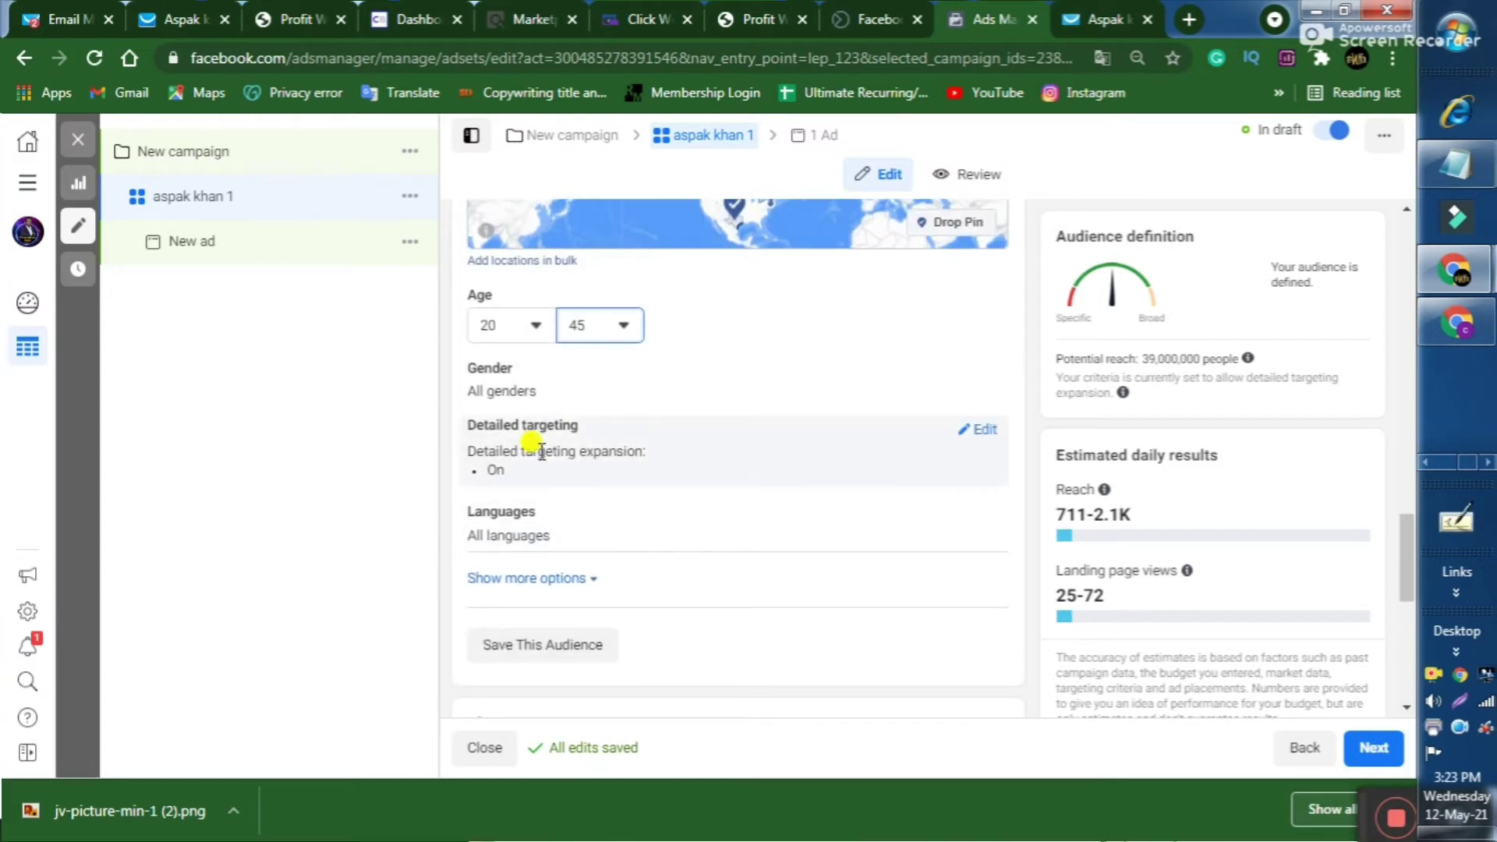
{"action": "scroll", "coordinate": [679, 475], "scroll_direction": "down", "scroll_amount": 1}
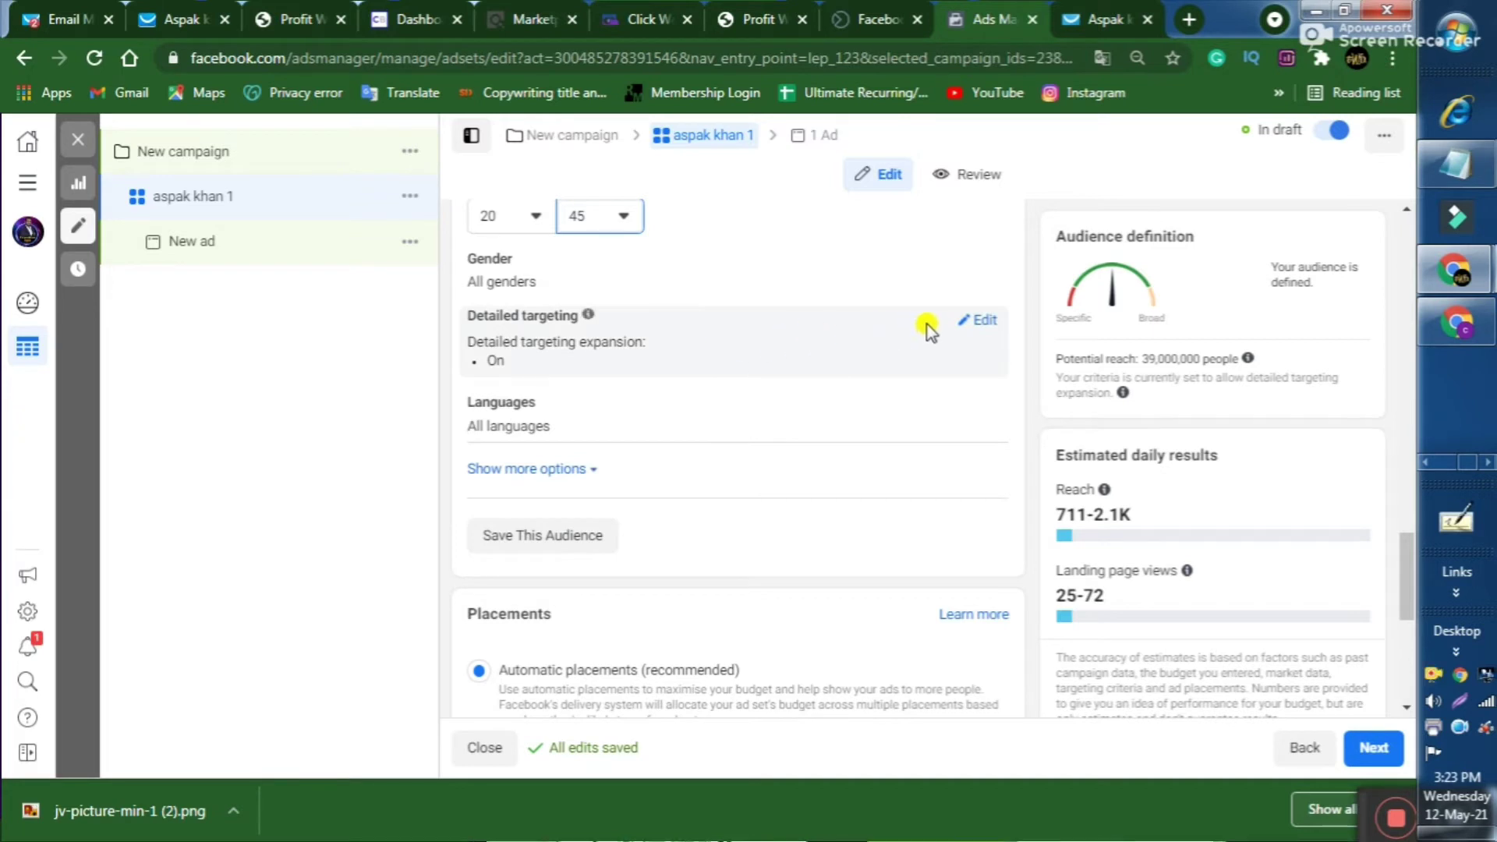
{"action": "left_click", "coordinate": [975, 322]}
{"action": "left_click", "coordinate": [700, 365]}
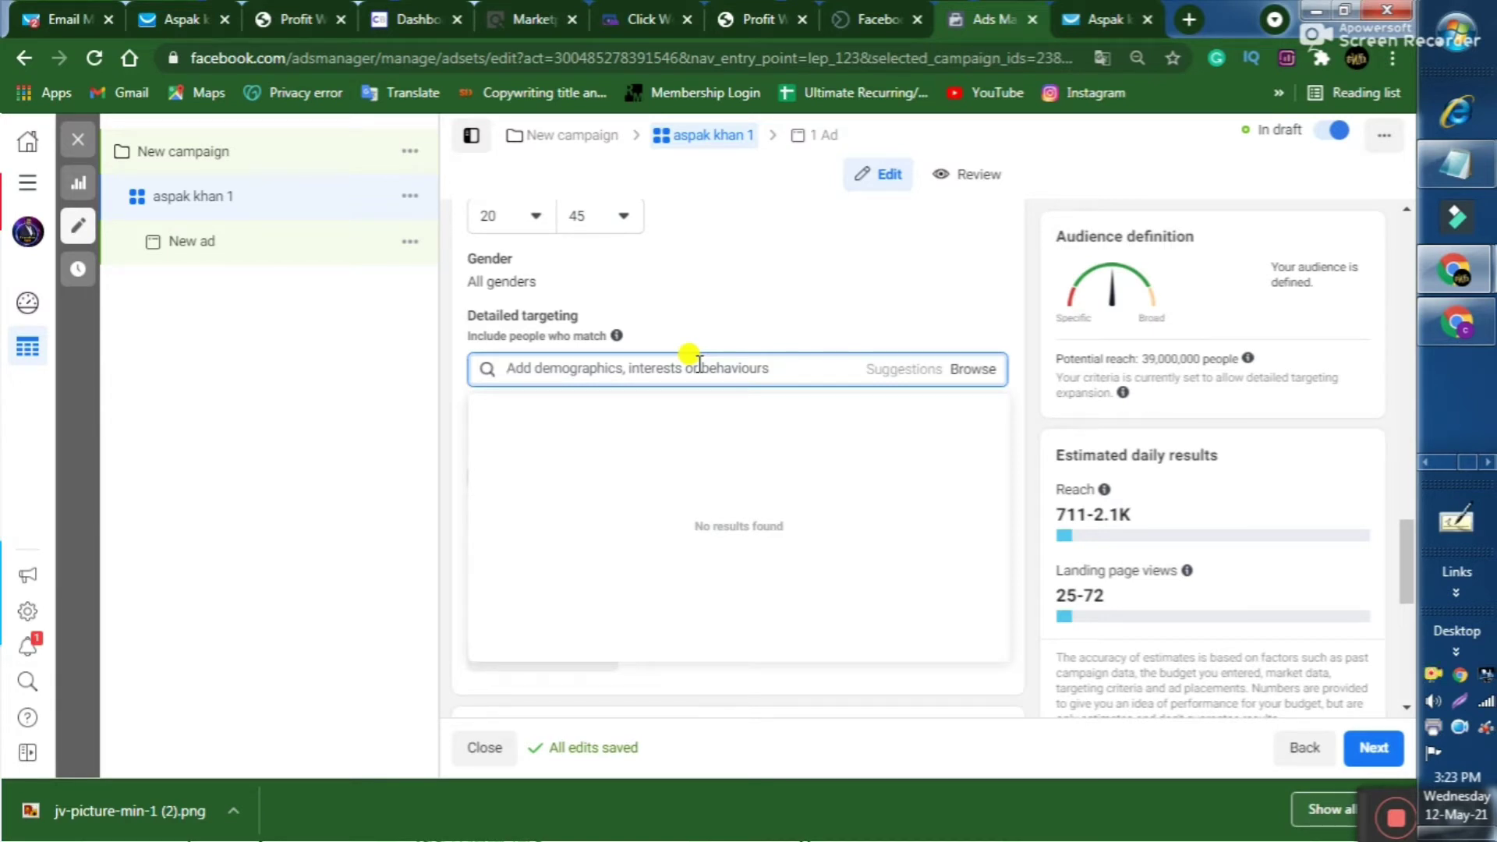
{"action": "type", "text": "affikiate marketing"}
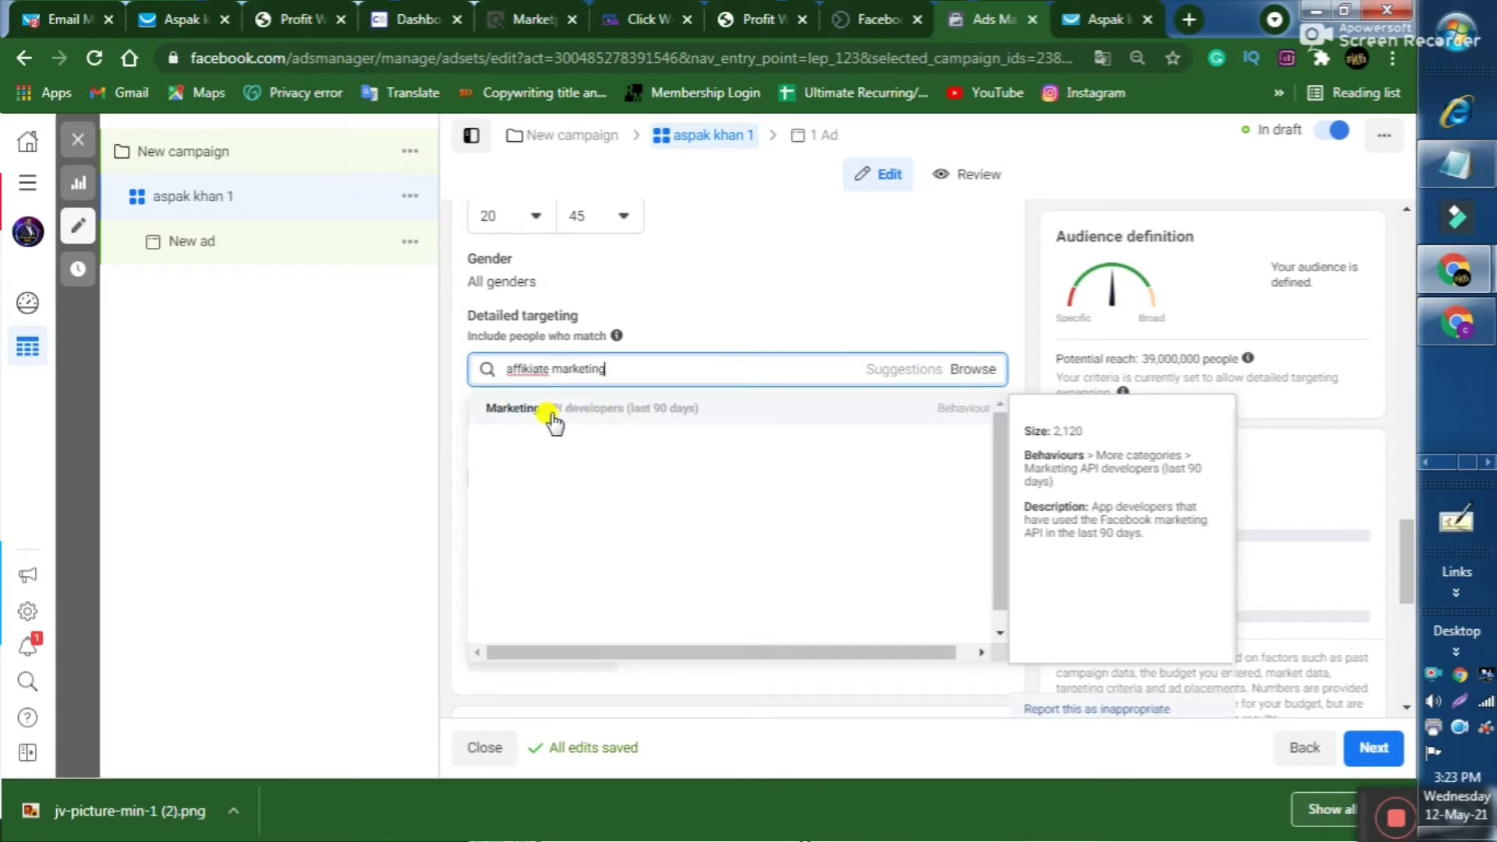
{"action": "triple_click", "coordinate": [548, 371]}
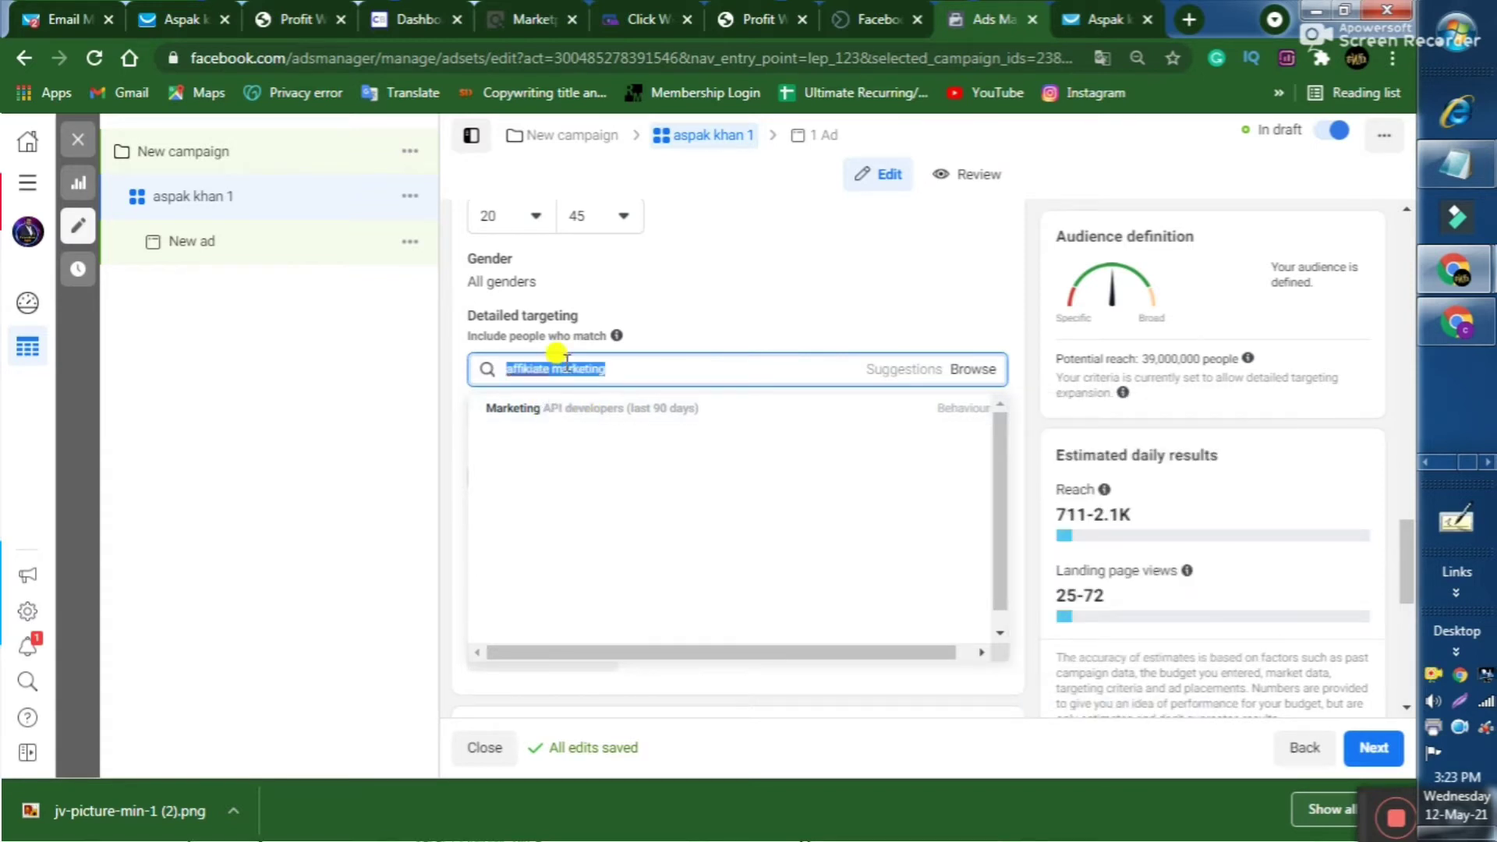
{"action": "key", "text": "ctrl+plus"}
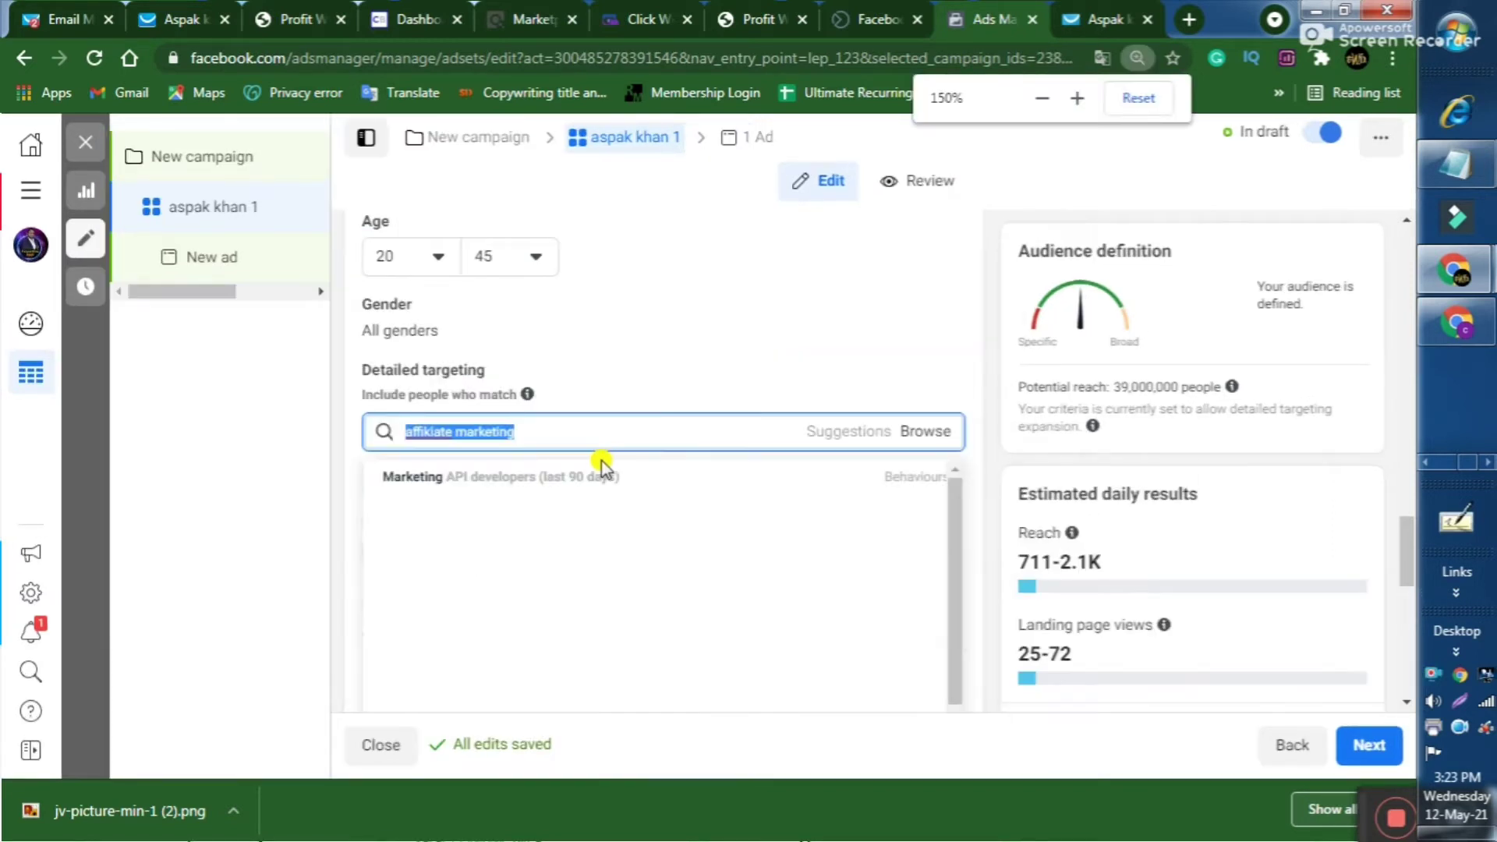
{"action": "key", "text": "ctrl+plus"}
{"action": "key", "text": "BackSpace"}
Step: Add the employer Affiliate Marketing and the interest ClickBank to the detailed targeting, searching for "affiliate" and "clickbank"
{"action": "key", "text": "ctrl+plus"}
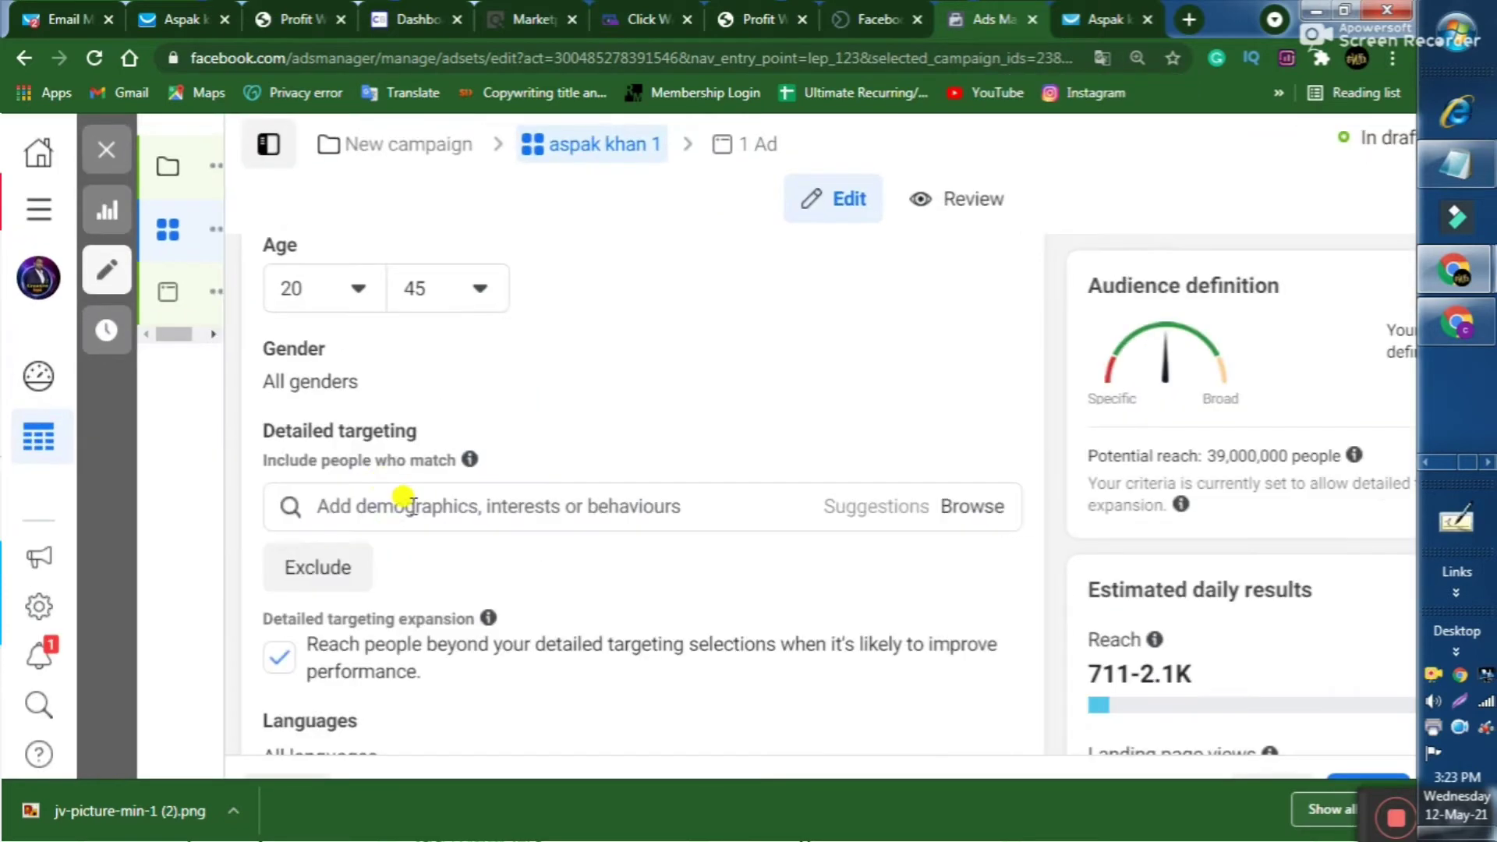
{"action": "key", "text": "ctrl+plus"}
{"action": "scroll", "coordinate": [478, 546], "scroll_direction": "down", "scroll_amount": 2}
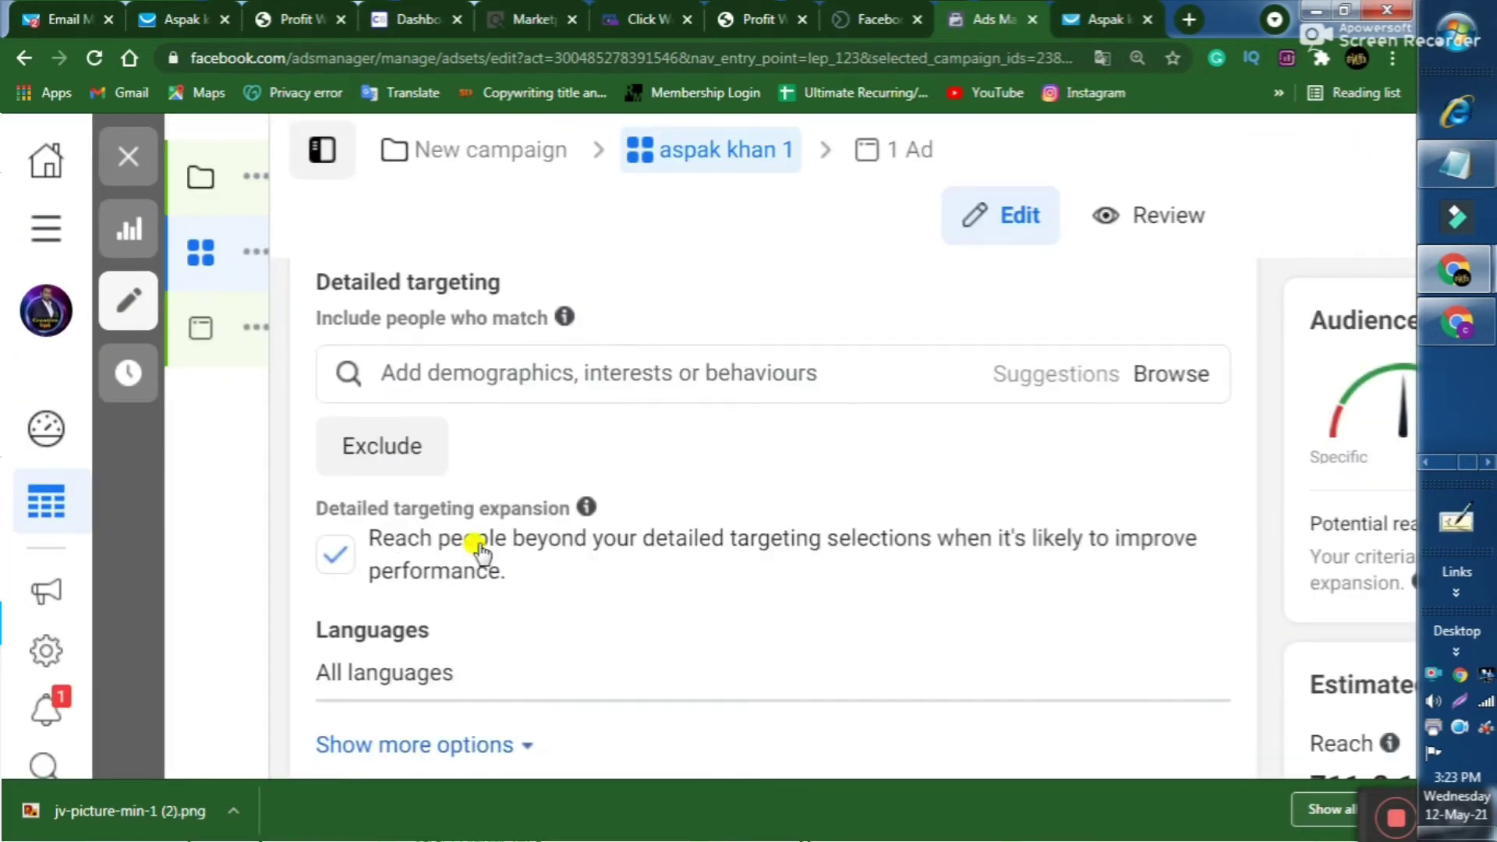
{"action": "left_click", "coordinate": [517, 357]}
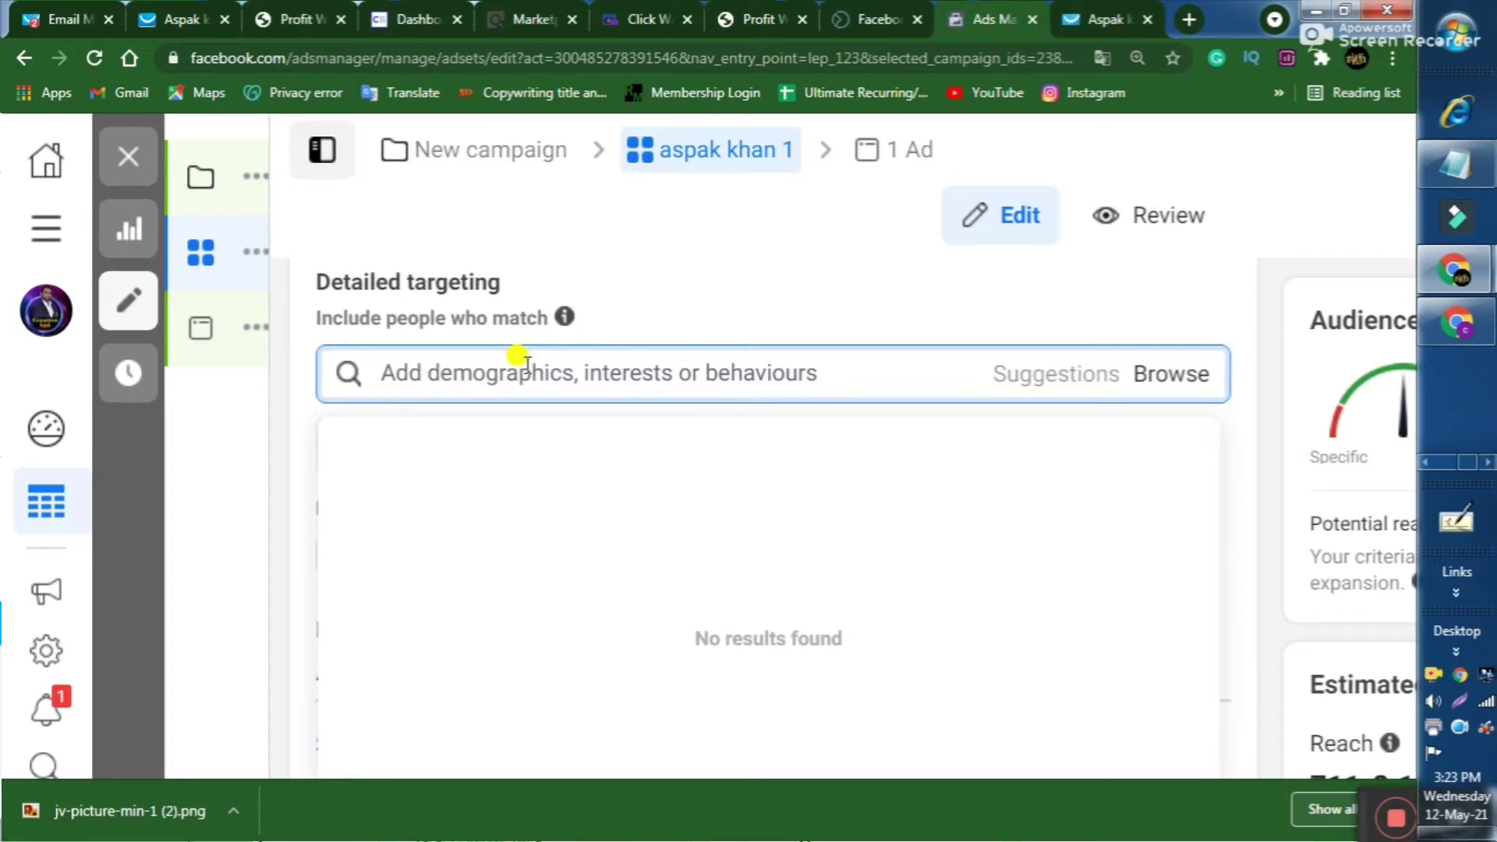
{"action": "type", "text": "affiliate"}
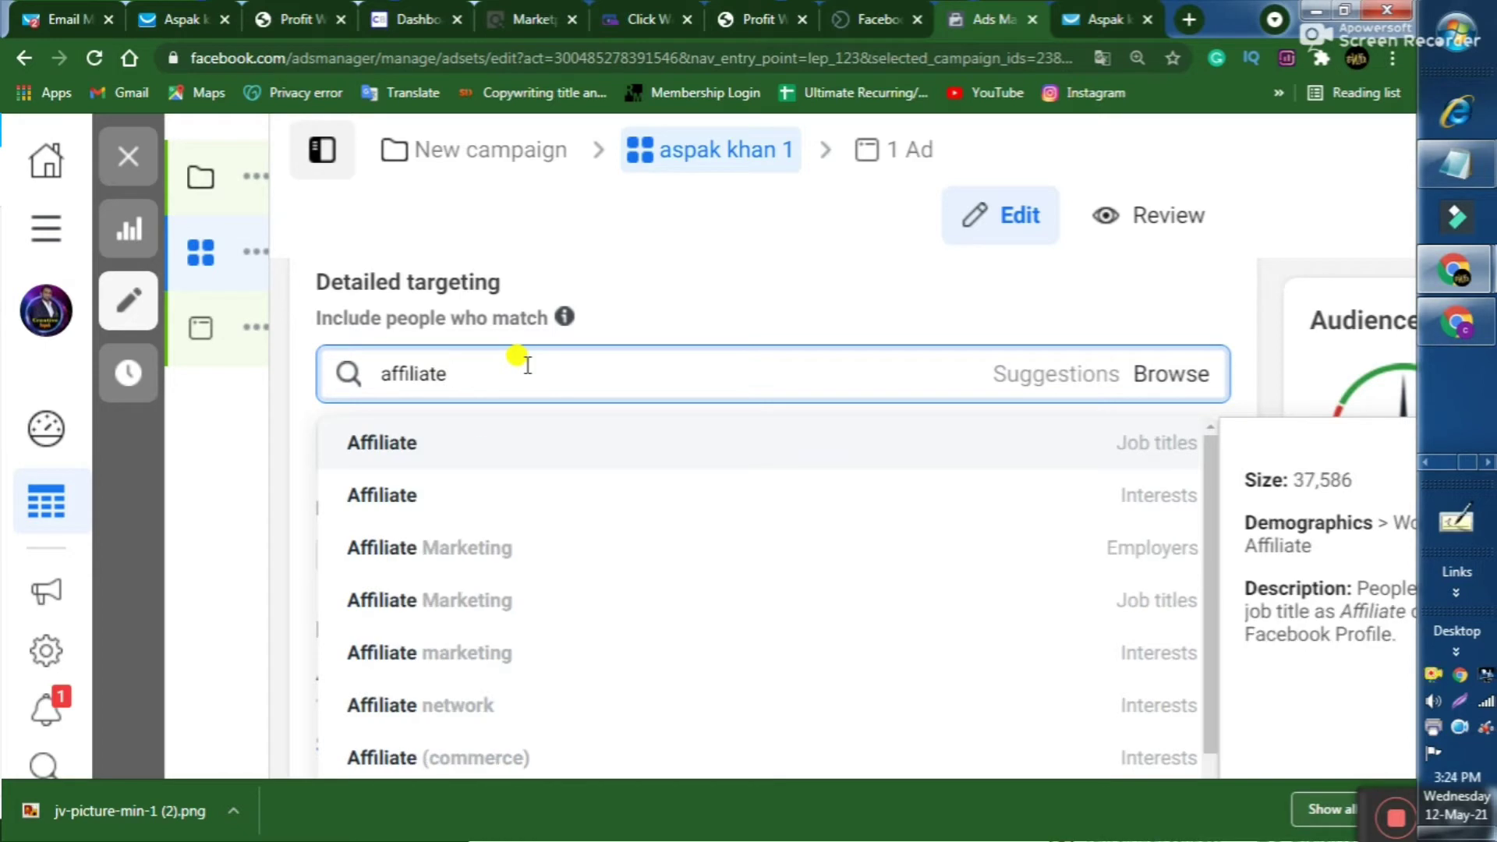
{"action": "left_click", "coordinate": [435, 550]}
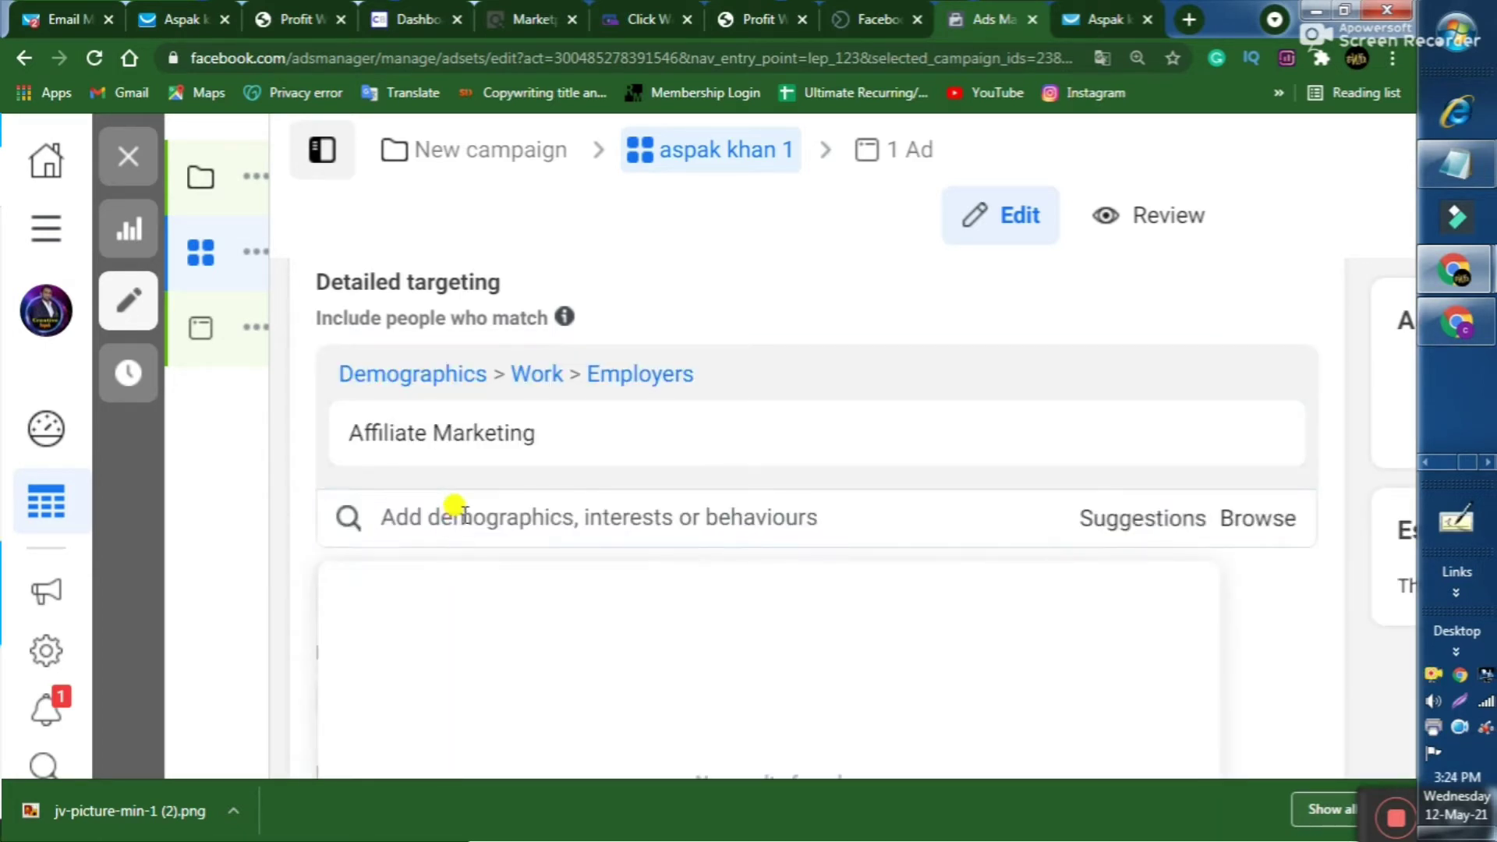
{"action": "type", "text": "d"}
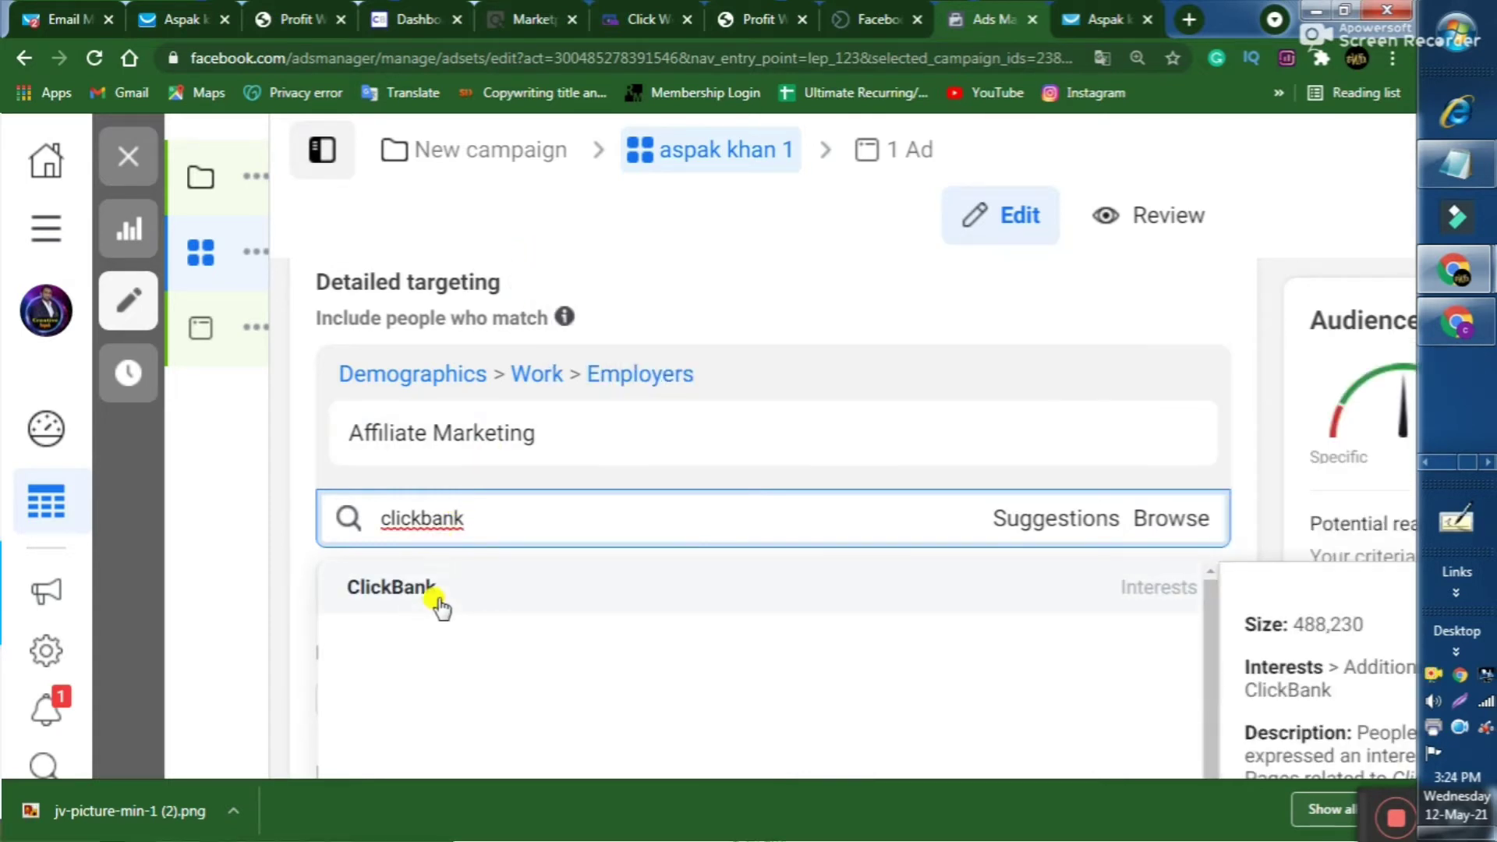
{"action": "left_click", "coordinate": [437, 599]}
Step: Review the ad set's placement options, audience definition, and optimisation and delivery settings
{"action": "scroll", "coordinate": [605, 573], "scroll_direction": "down", "scroll_amount": 3}
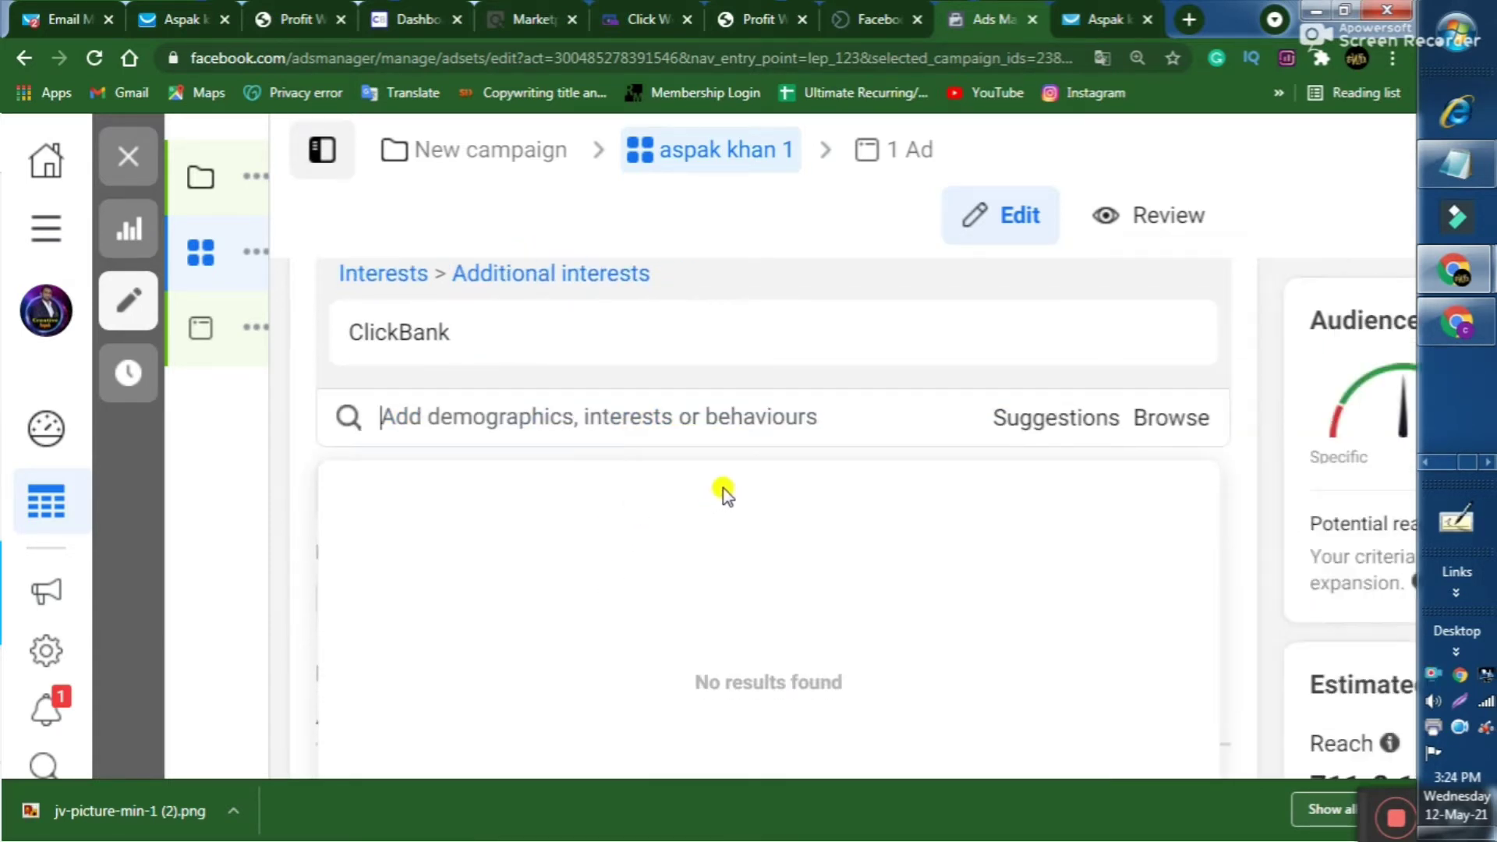
{"action": "scroll", "coordinate": [733, 495], "scroll_direction": "down", "scroll_amount": 4}
{"action": "scroll", "coordinate": [707, 528], "scroll_direction": "down", "scroll_amount": 2}
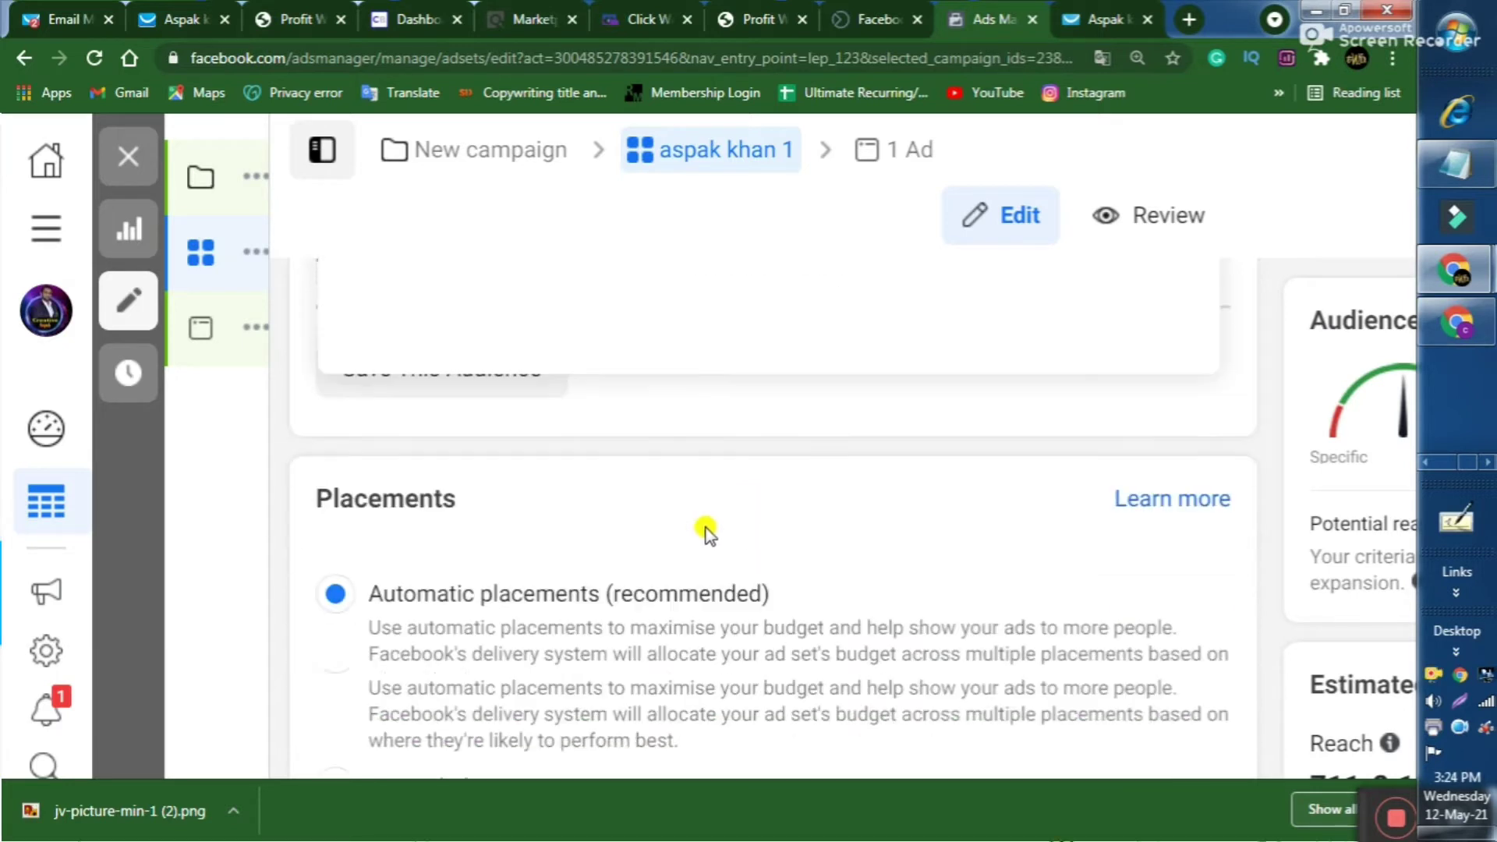
{"action": "scroll", "coordinate": [708, 533], "scroll_direction": "down", "scroll_amount": 1}
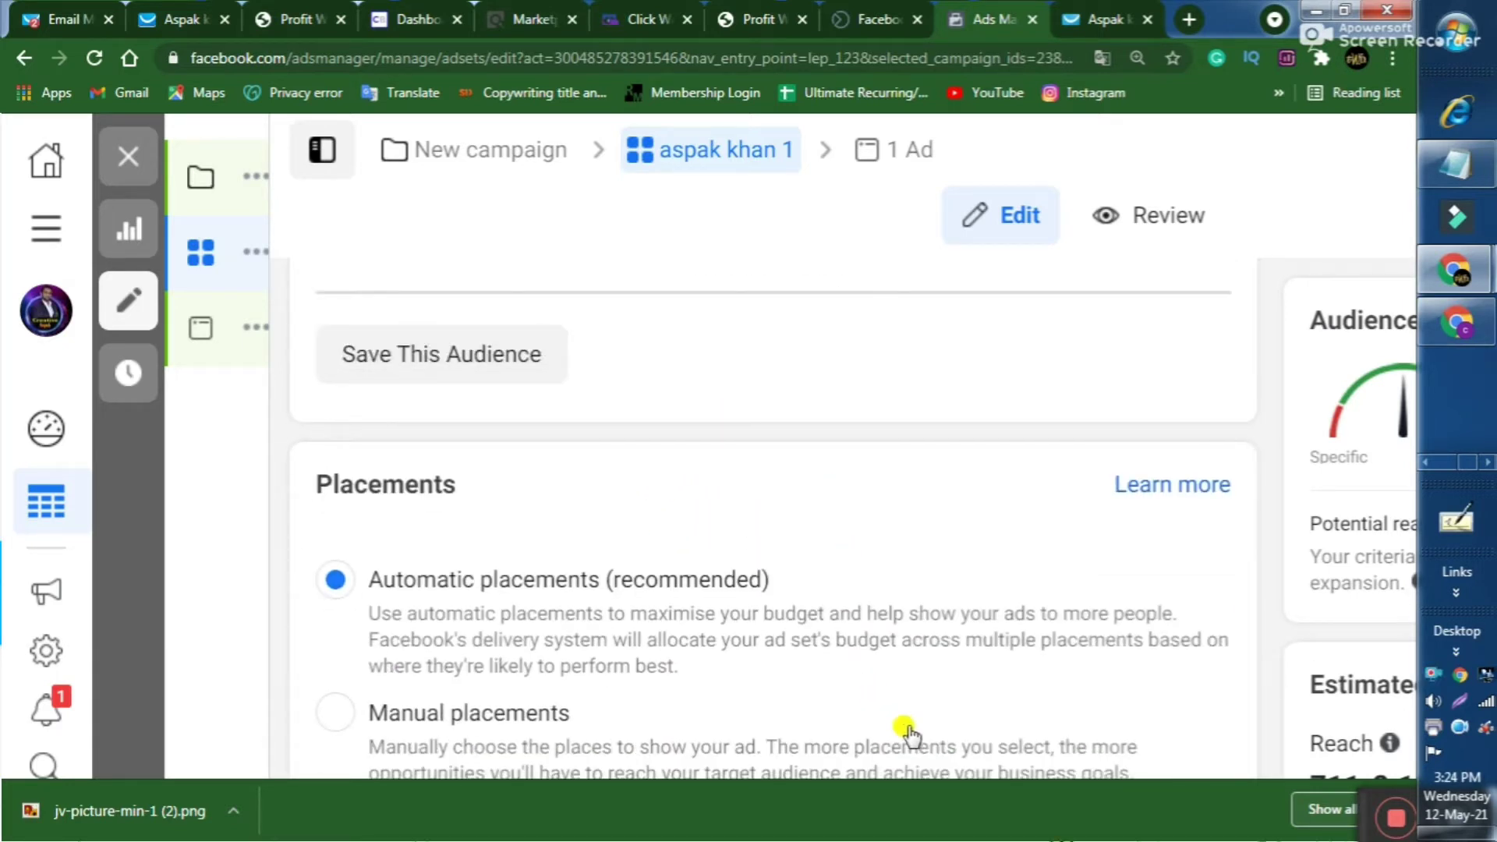
{"action": "key", "text": "ctrl+minus"}
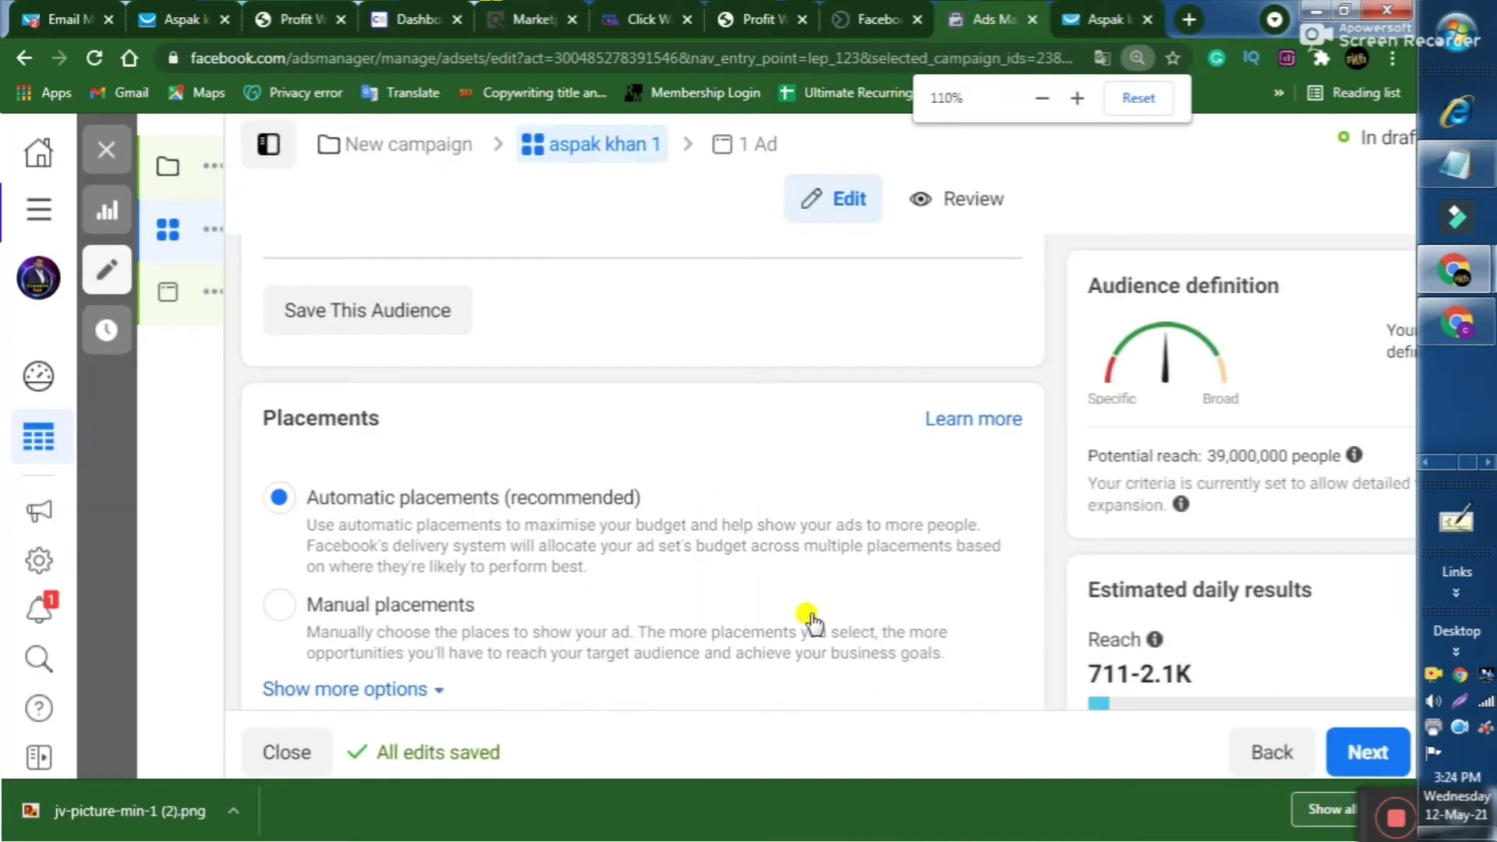
{"action": "key", "text": "ctrl+minus"}
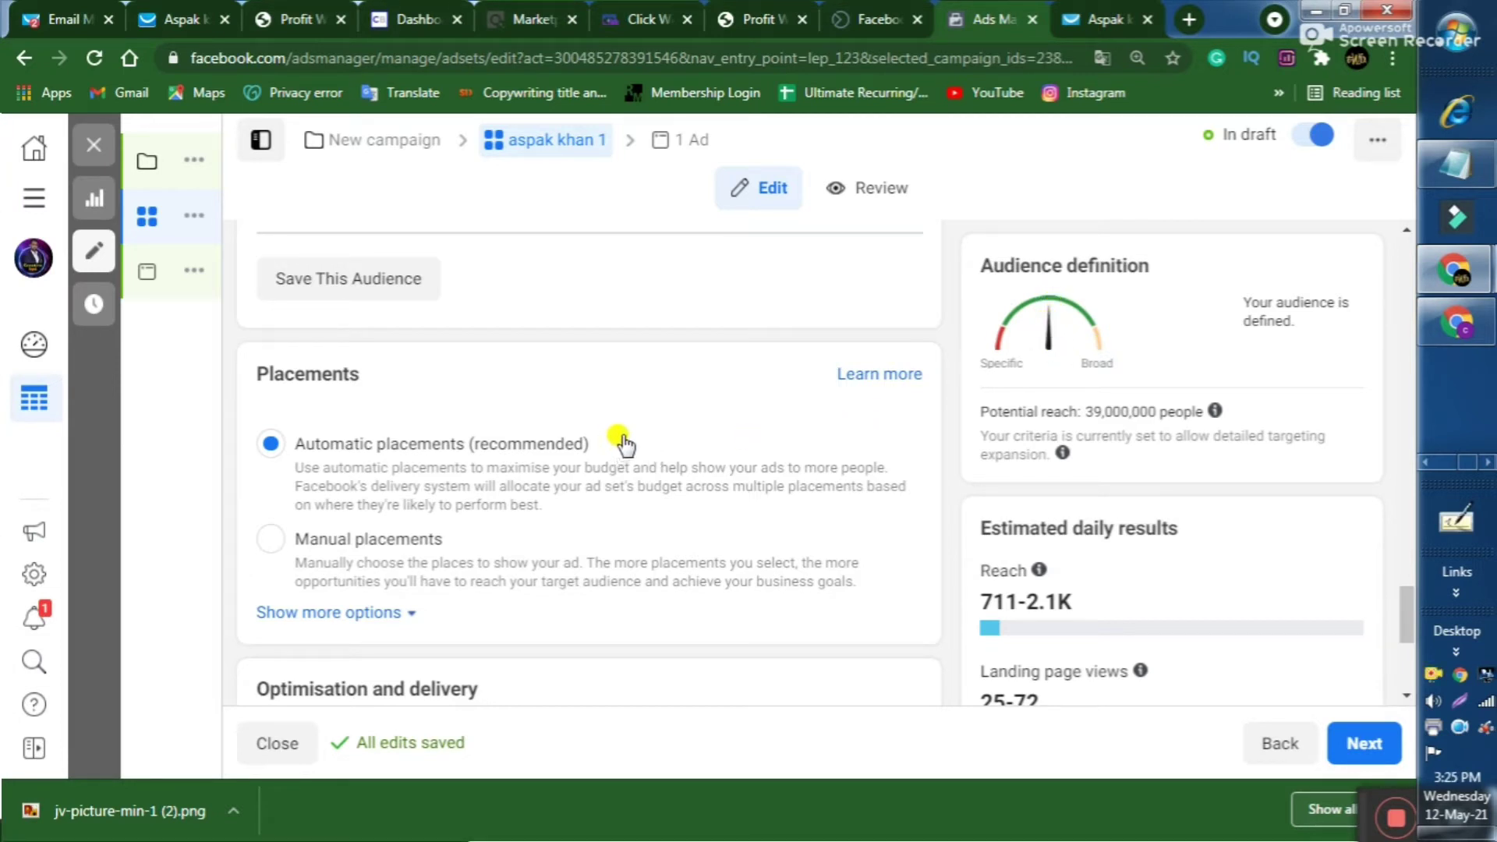
{"action": "scroll", "coordinate": [624, 444], "scroll_direction": "up", "scroll_amount": 3}
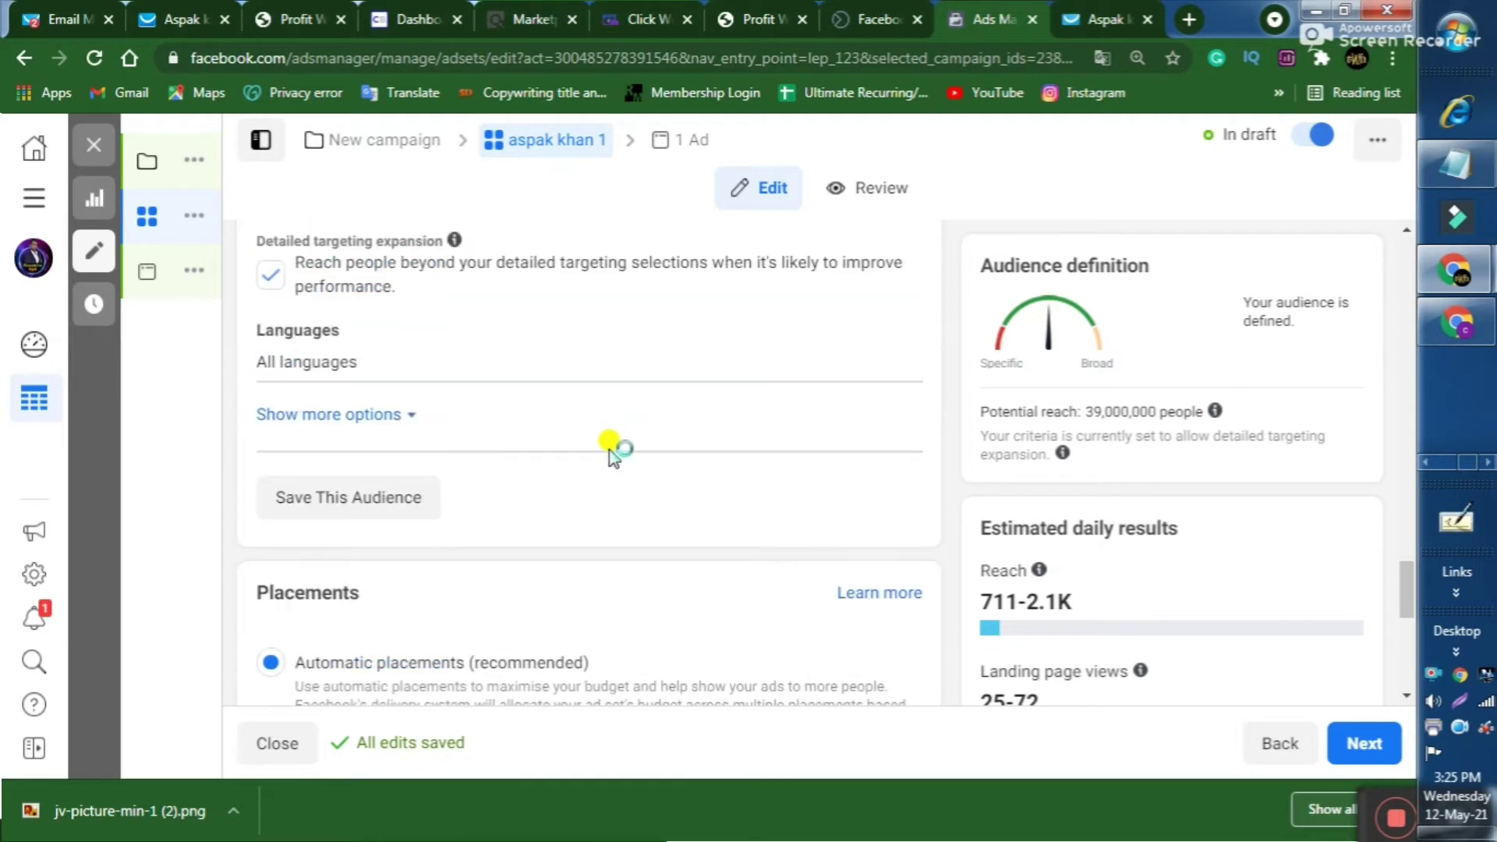
{"action": "scroll", "coordinate": [655, 477], "scroll_direction": "up", "scroll_amount": 1}
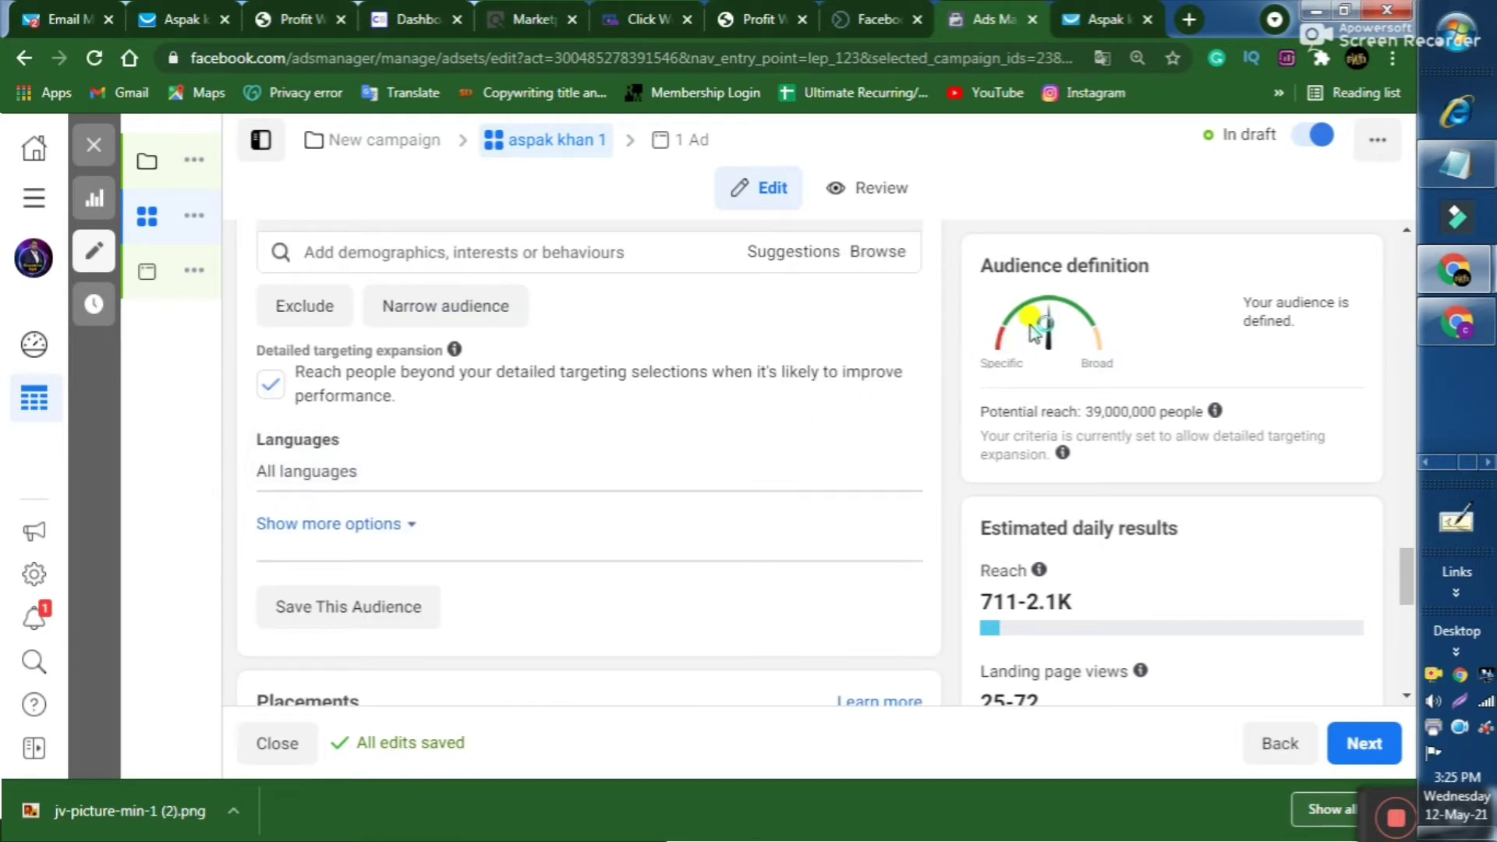
{"action": "scroll", "coordinate": [664, 478], "scroll_direction": "down", "scroll_amount": 5}
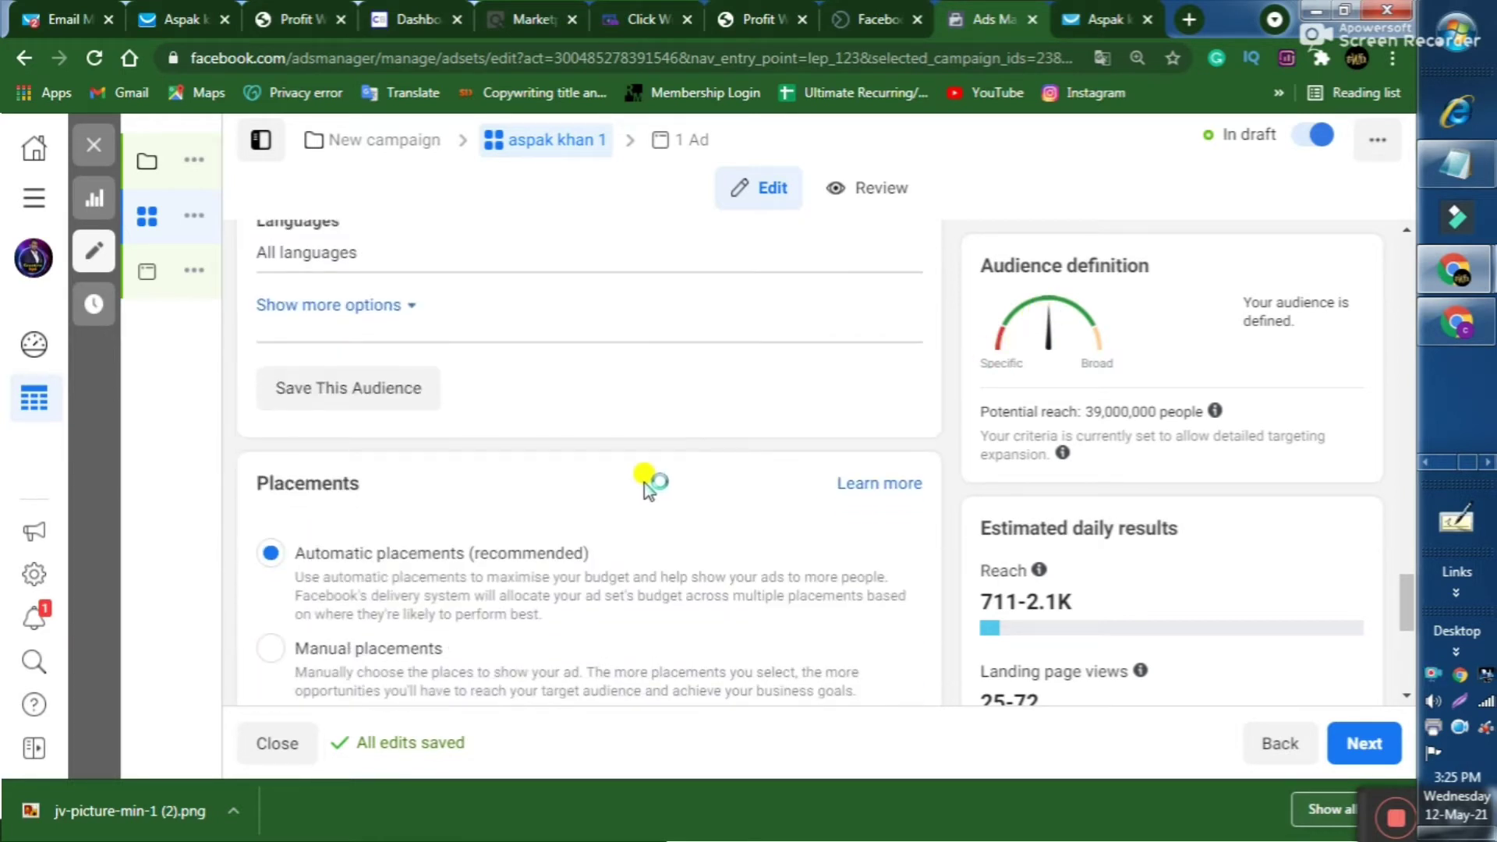
{"action": "scroll", "coordinate": [655, 477], "scroll_direction": "down", "scroll_amount": 1}
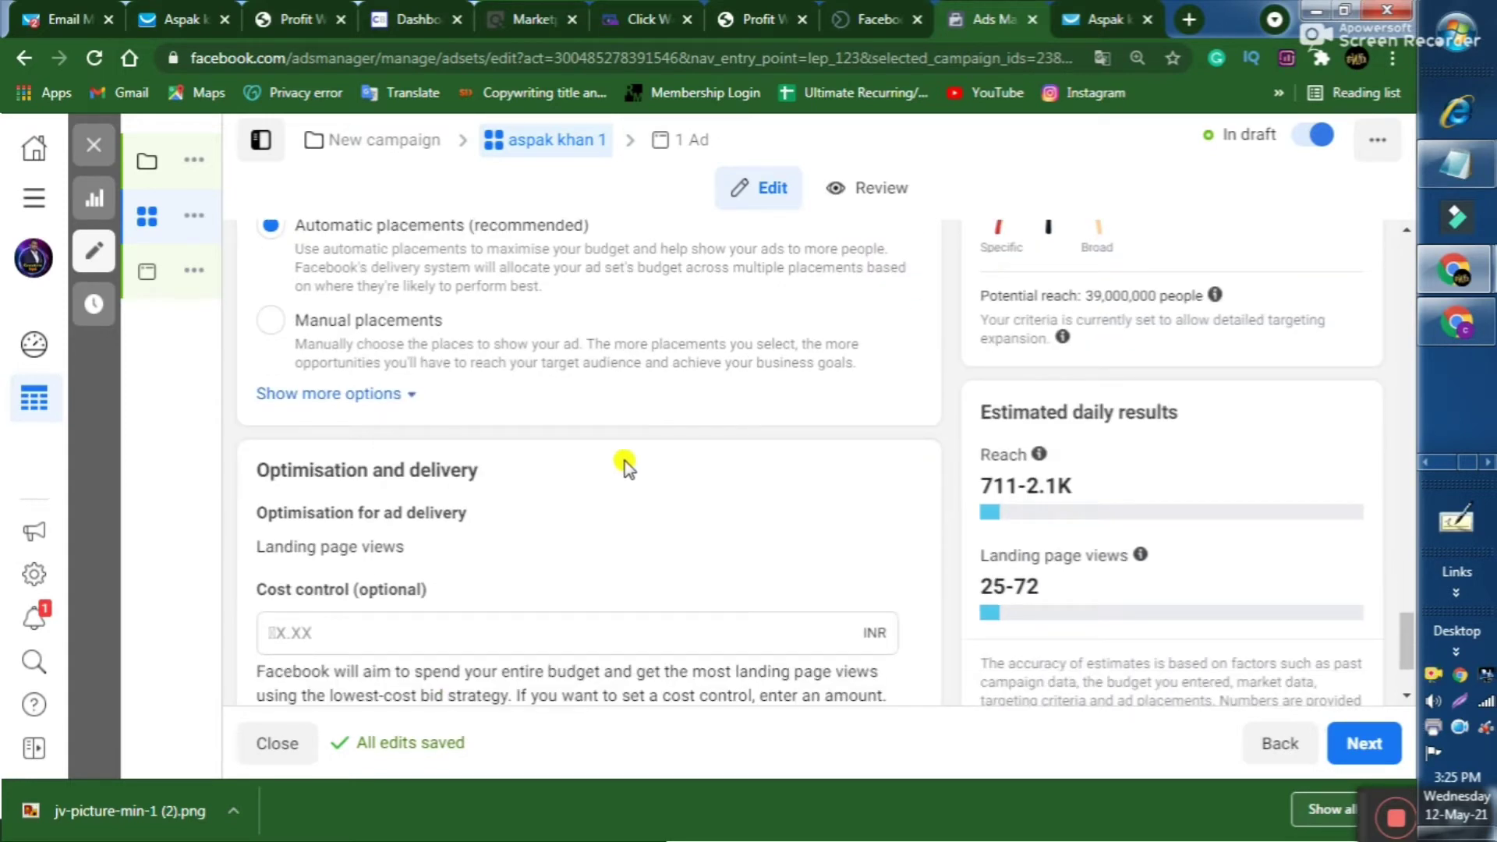
{"action": "scroll", "coordinate": [546, 444], "scroll_direction": "up", "scroll_amount": 1}
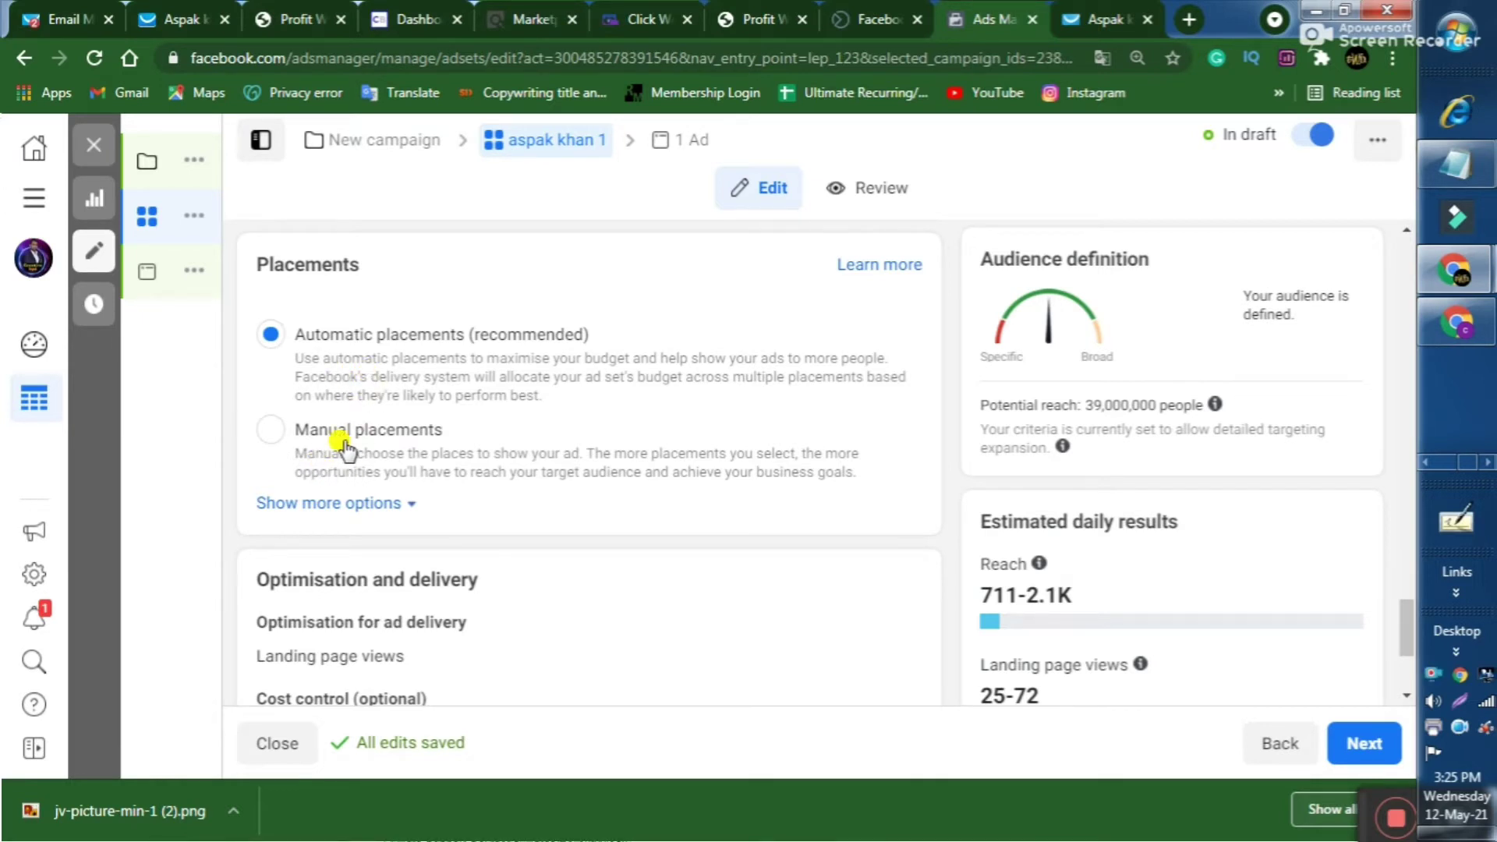
Step: Switch the ad set to manual placements and deselect Audience Network rewarded videos and in-stream videos
{"action": "left_click", "coordinate": [272, 430]}
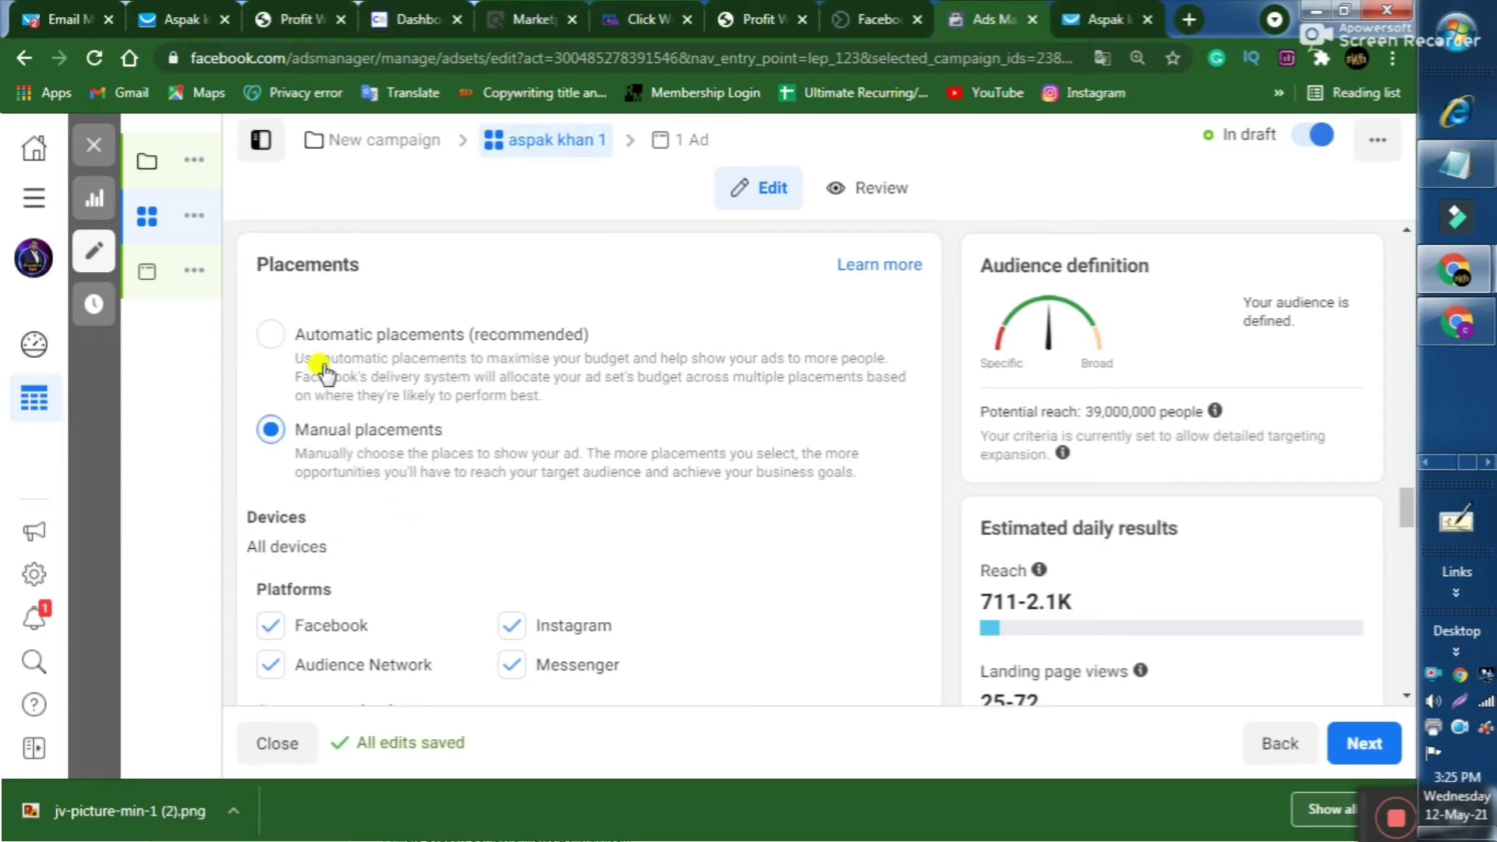
{"action": "left_click", "coordinate": [270, 336]}
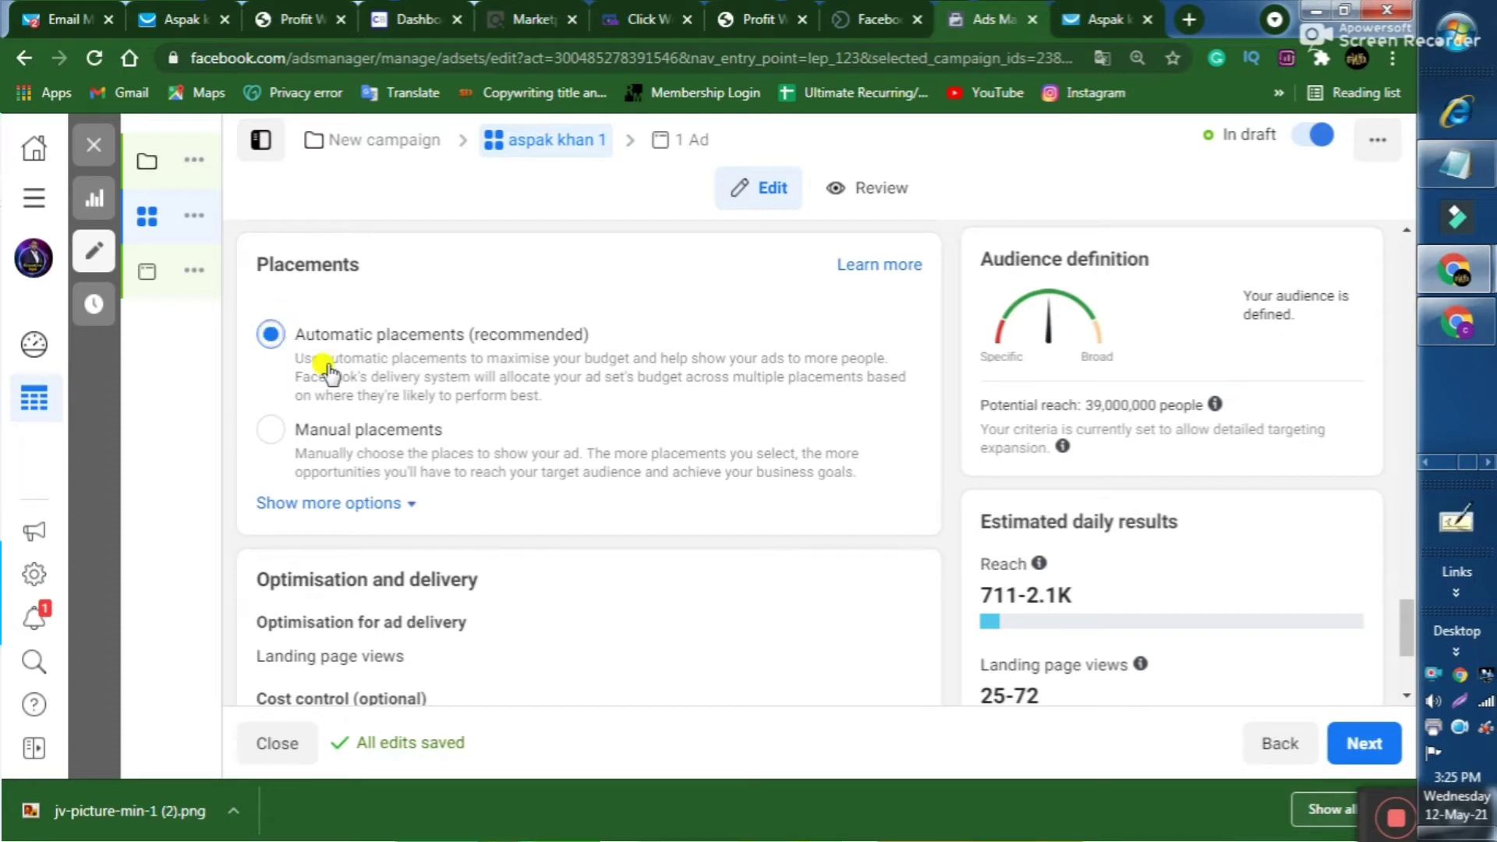
{"action": "left_click", "coordinate": [306, 437]}
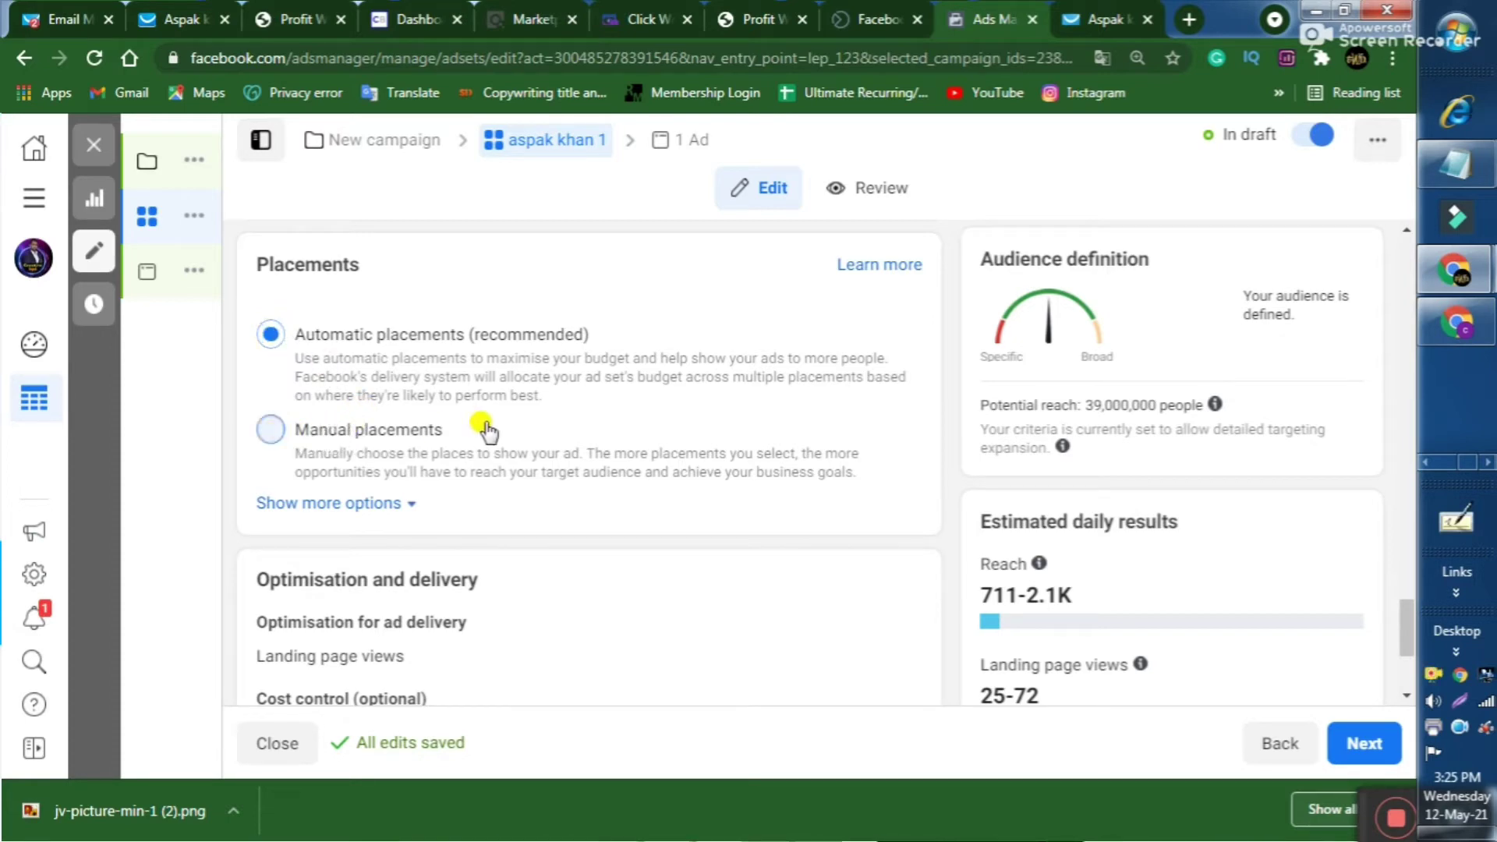
{"action": "scroll", "coordinate": [485, 424], "scroll_direction": "down", "scroll_amount": 3}
{"action": "scroll", "coordinate": [491, 421], "scroll_direction": "down", "scroll_amount": 10}
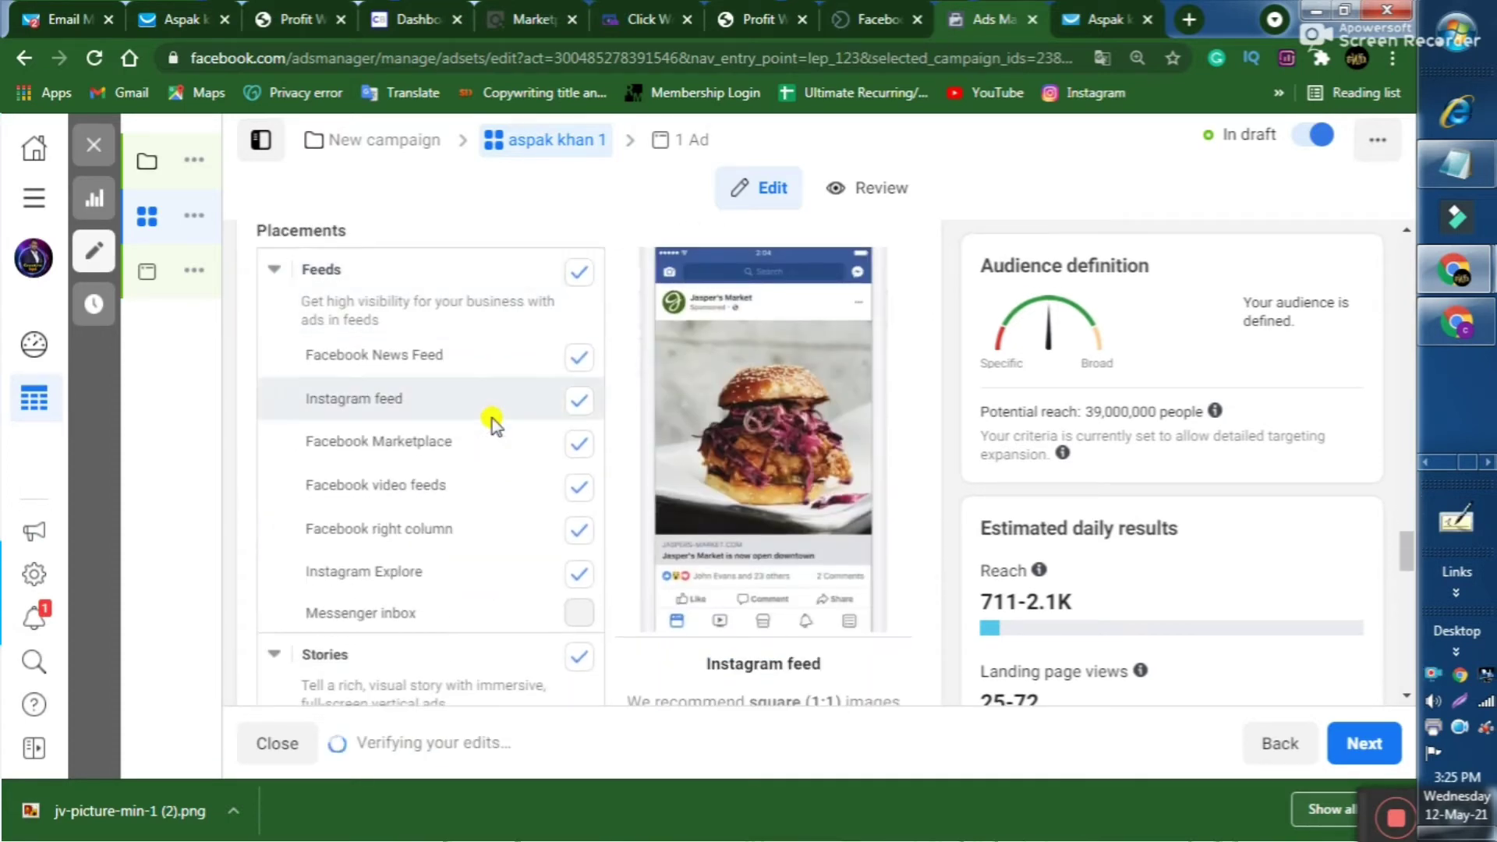
{"action": "scroll", "coordinate": [524, 408], "scroll_direction": "down", "scroll_amount": 8}
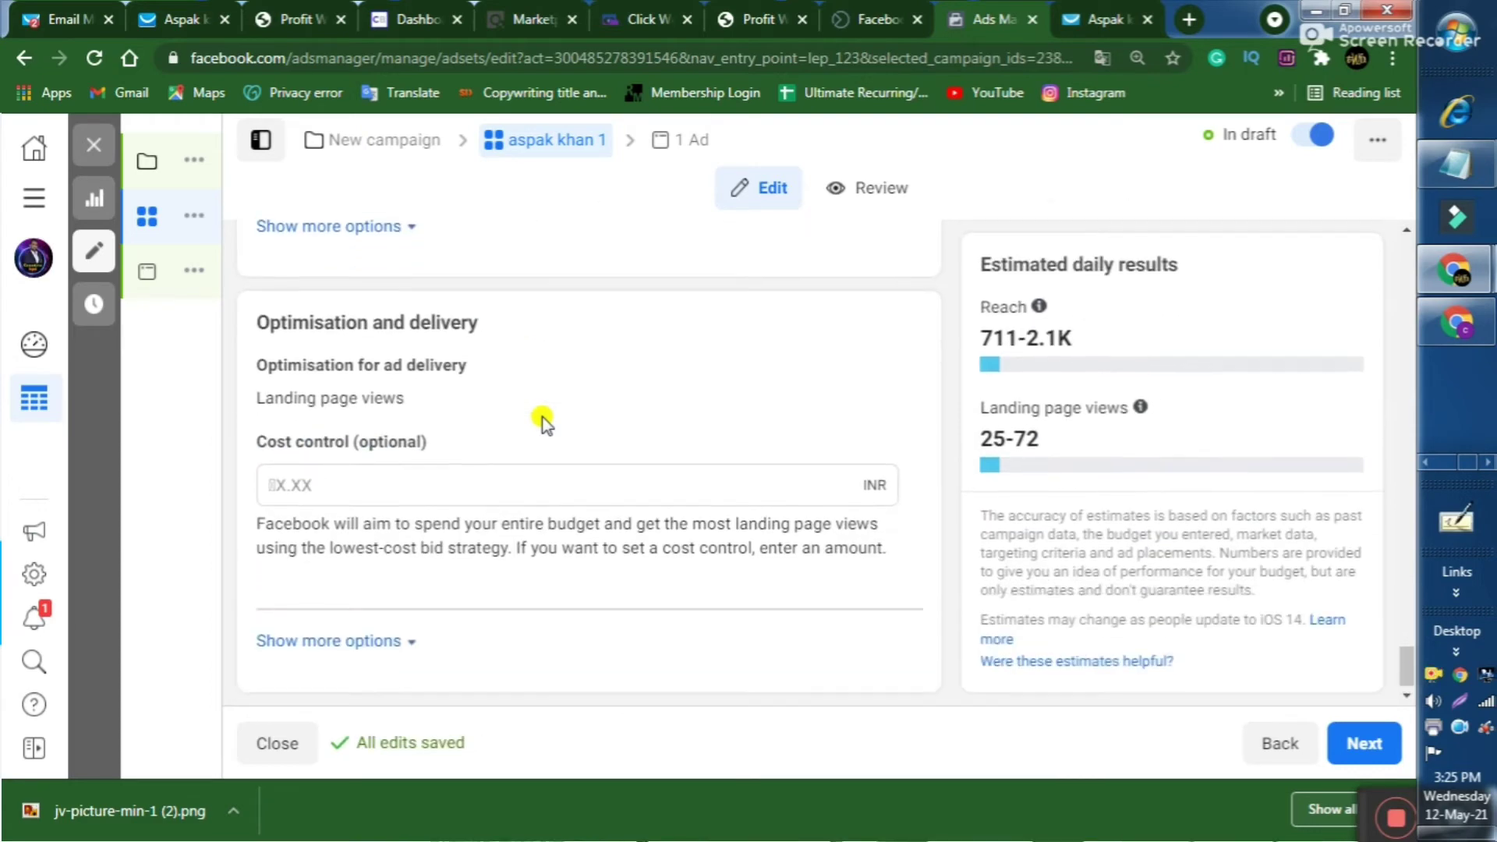
{"action": "scroll", "coordinate": [538, 421], "scroll_direction": "up", "scroll_amount": 5}
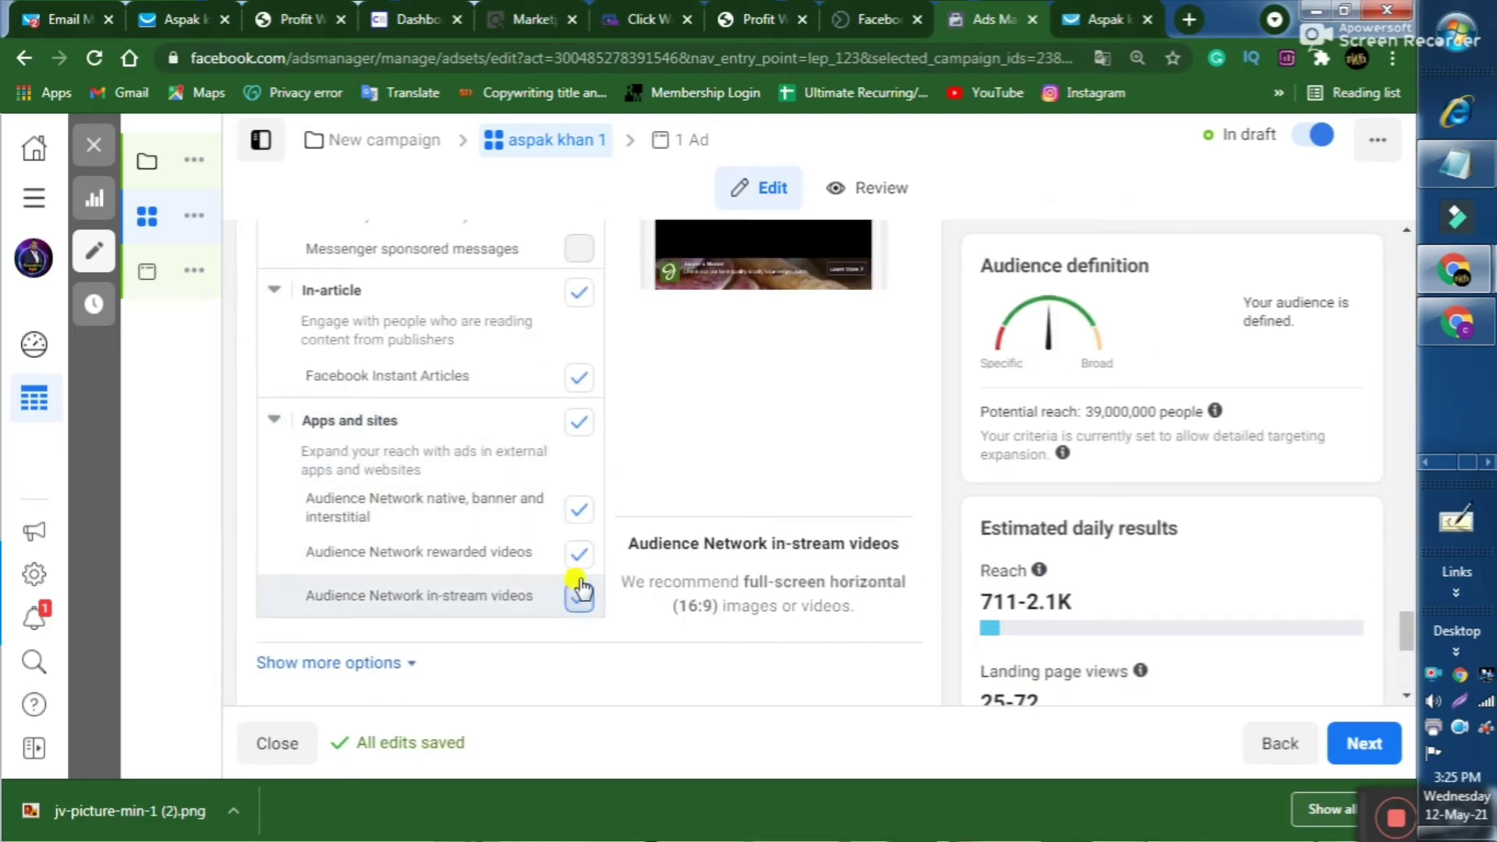
{"action": "left_click", "coordinate": [579, 422]}
{"action": "left_click", "coordinate": [579, 509]}
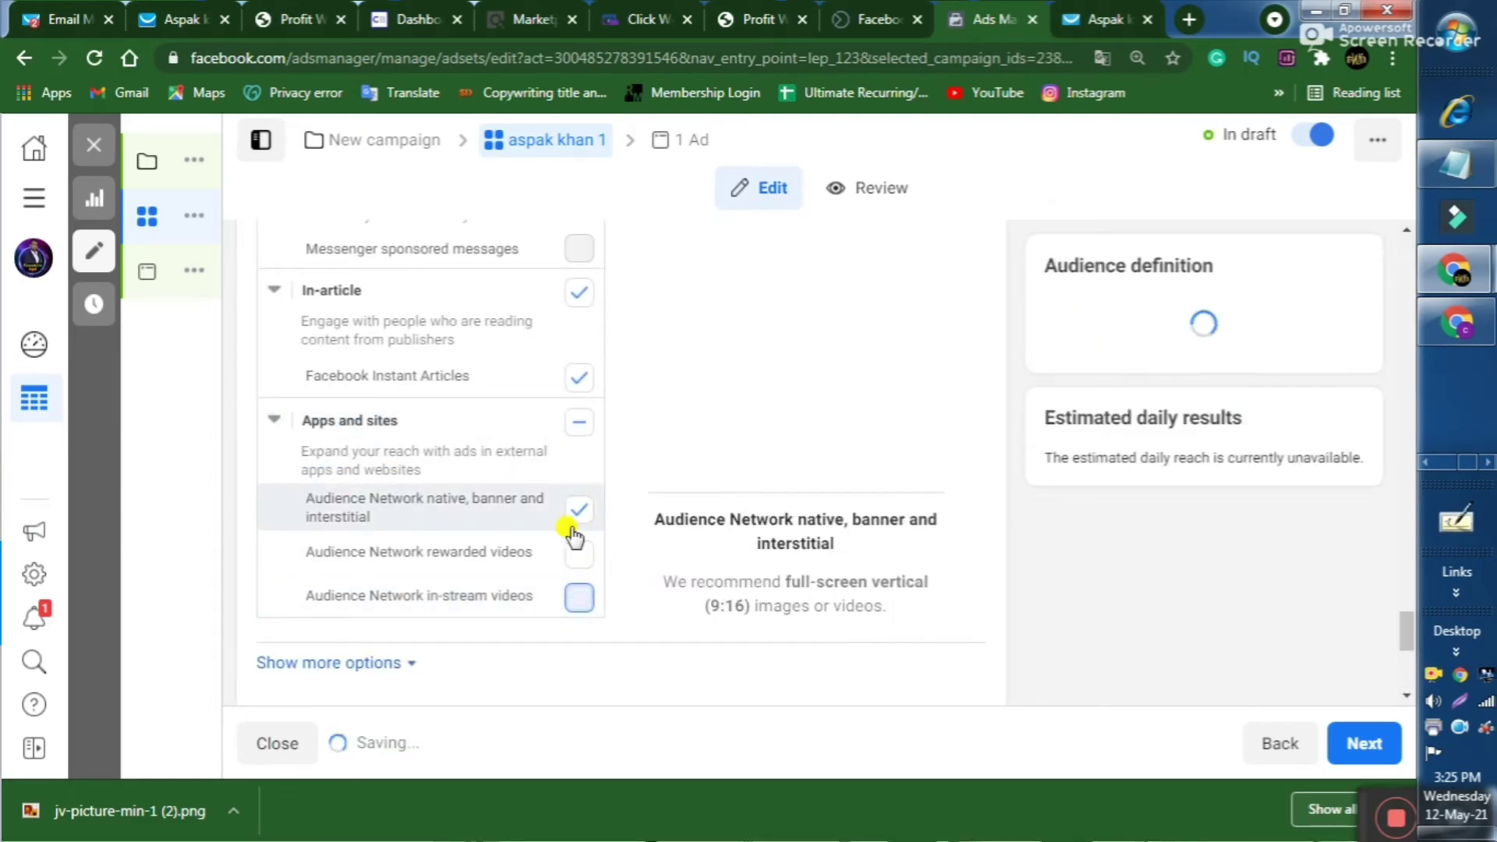
Step: Deselect Instagram, Messenger and Audience Network from the ad set's placement platforms, keeping only Facebook
{"action": "scroll", "coordinate": [577, 511], "scroll_direction": "up", "scroll_amount": 10}
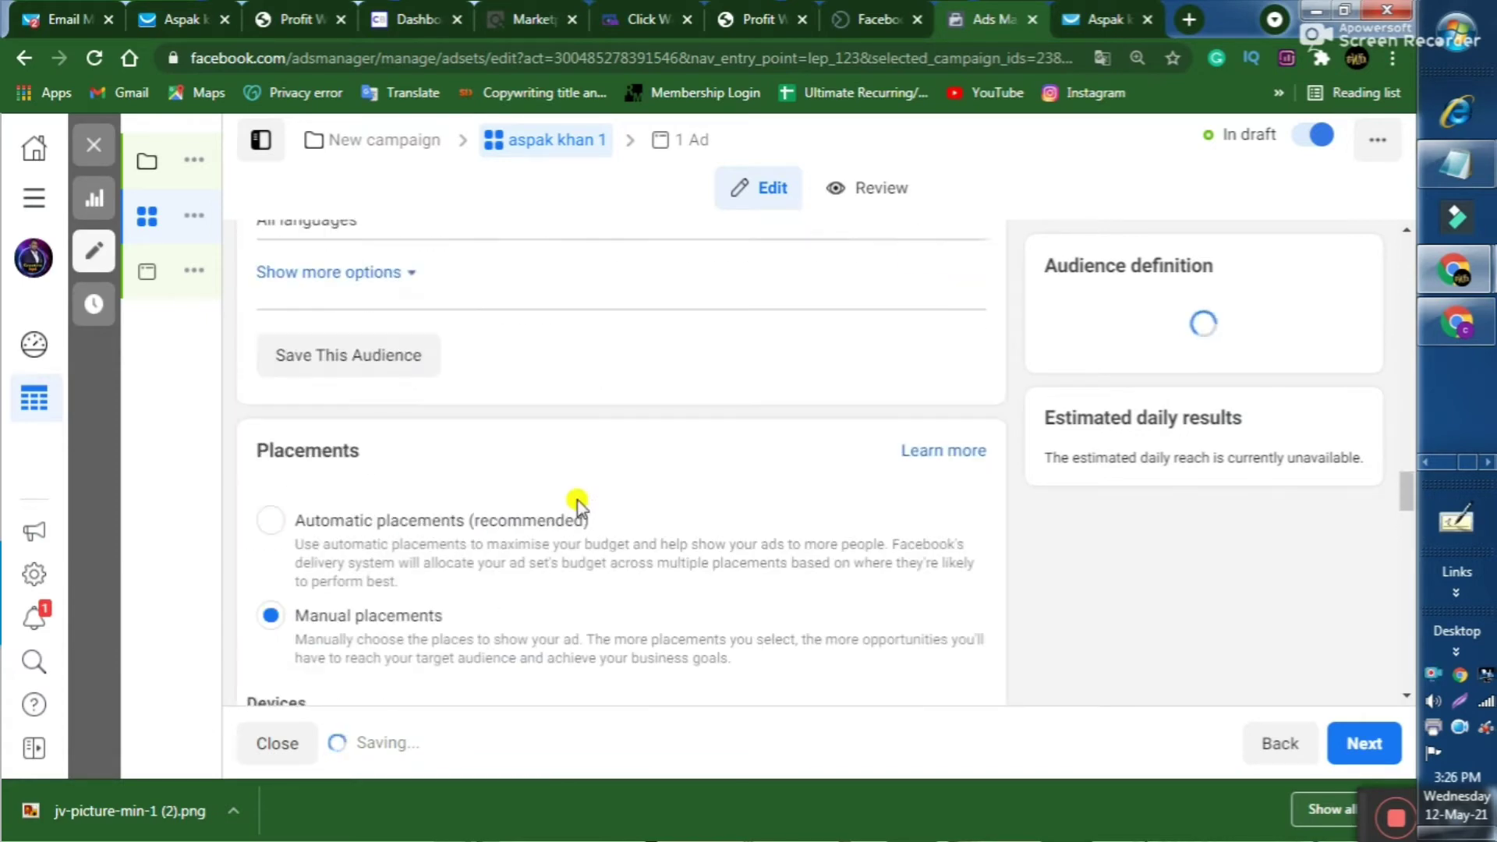
{"action": "scroll", "coordinate": [556, 494], "scroll_direction": "down", "scroll_amount": 3}
{"action": "scroll", "coordinate": [553, 493], "scroll_direction": "down", "scroll_amount": 5}
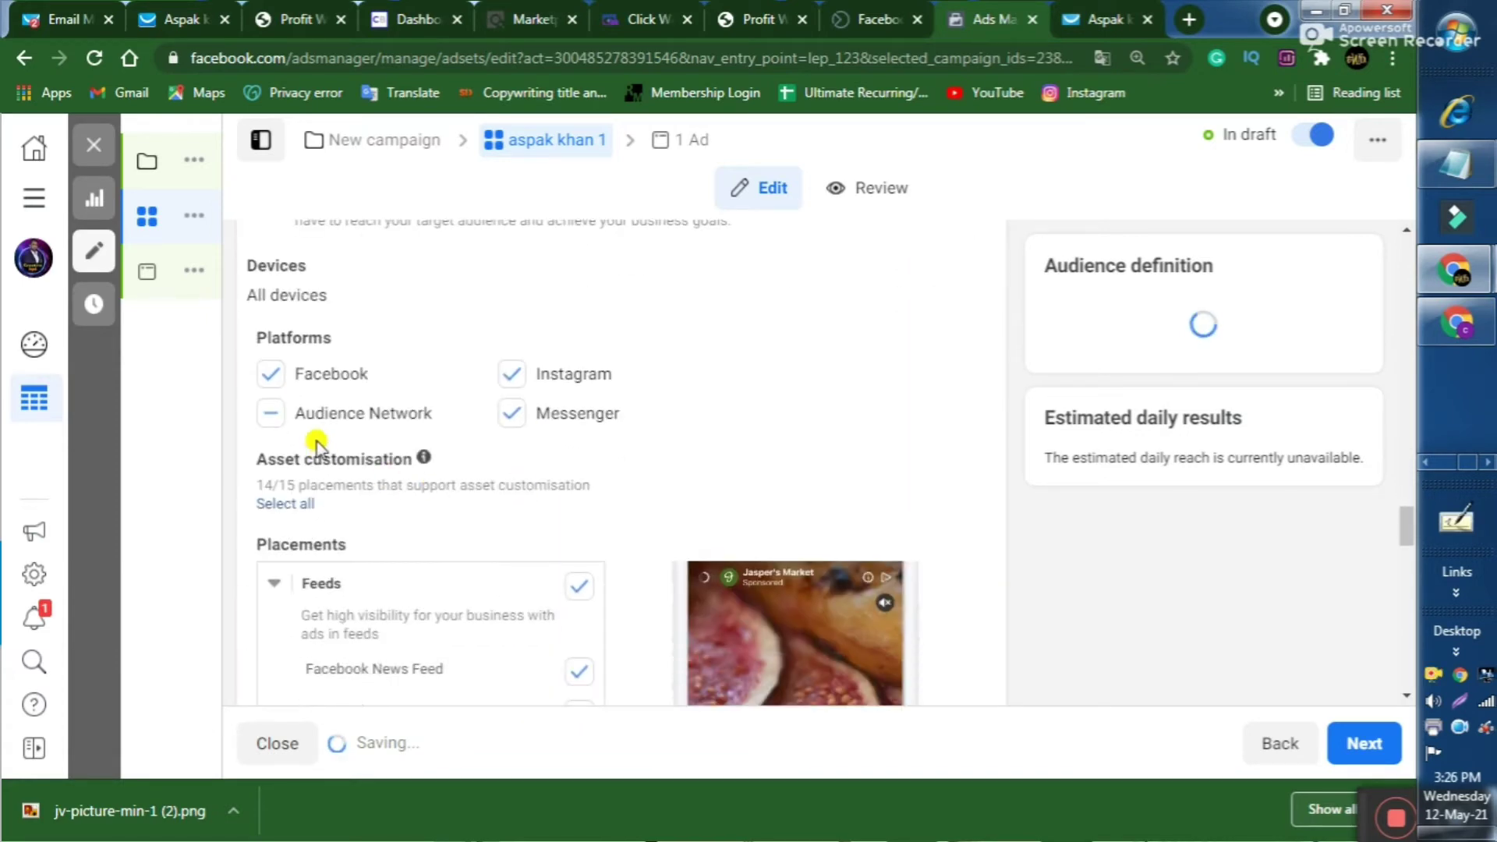
{"action": "left_click", "coordinate": [512, 374]}
{"action": "left_click", "coordinate": [511, 414]}
{"action": "left_click", "coordinate": [270, 413]}
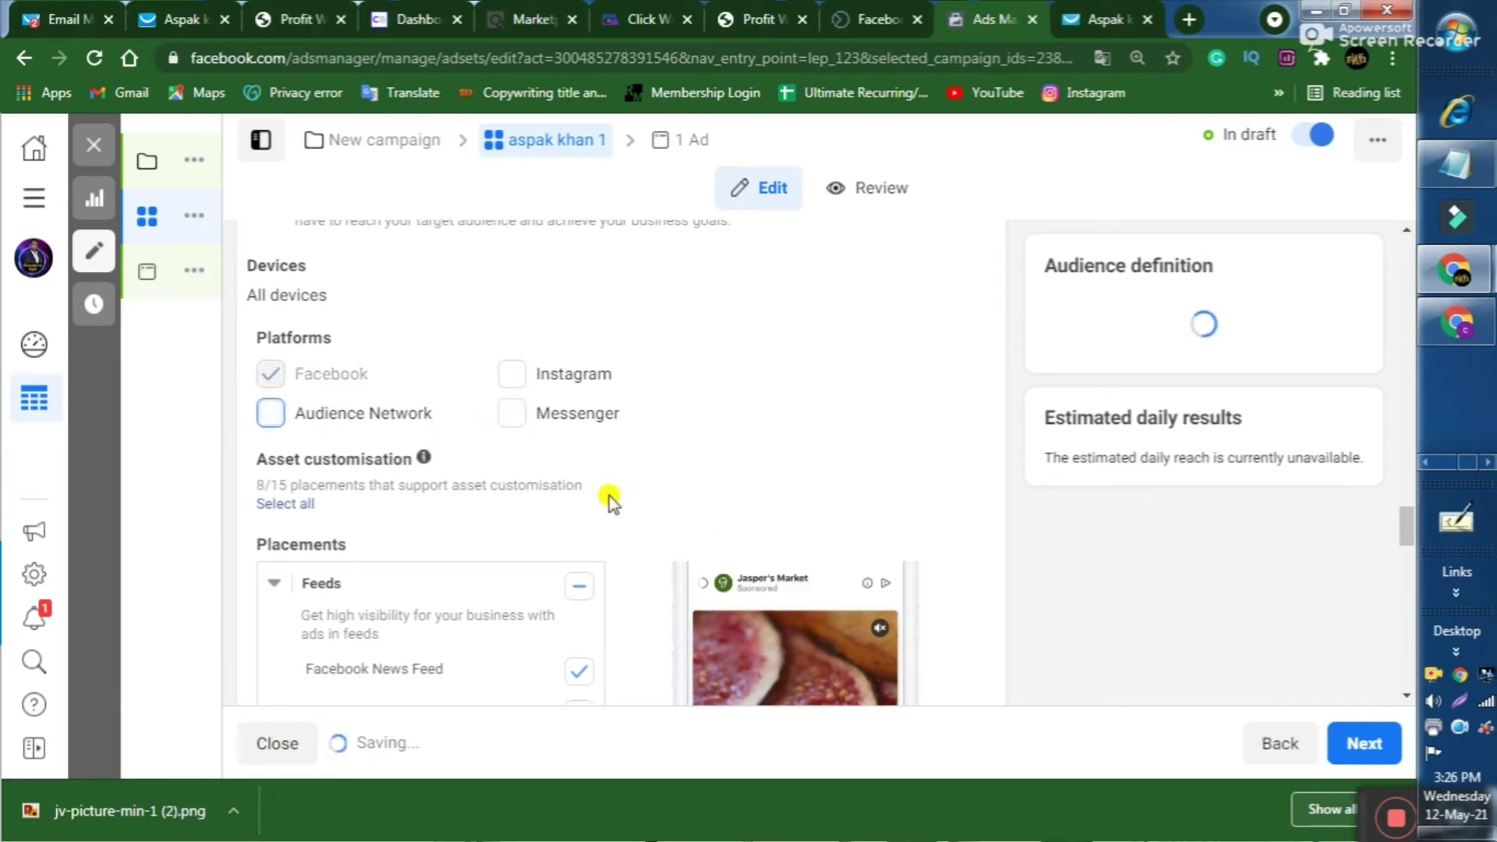
Step: Deselect the Facebook video feeds, right column, Stories, in-stream, search and Instant Articles placements, keeping News Feed and Marketplace
{"action": "scroll", "coordinate": [610, 503], "scroll_direction": "down", "scroll_amount": 3}
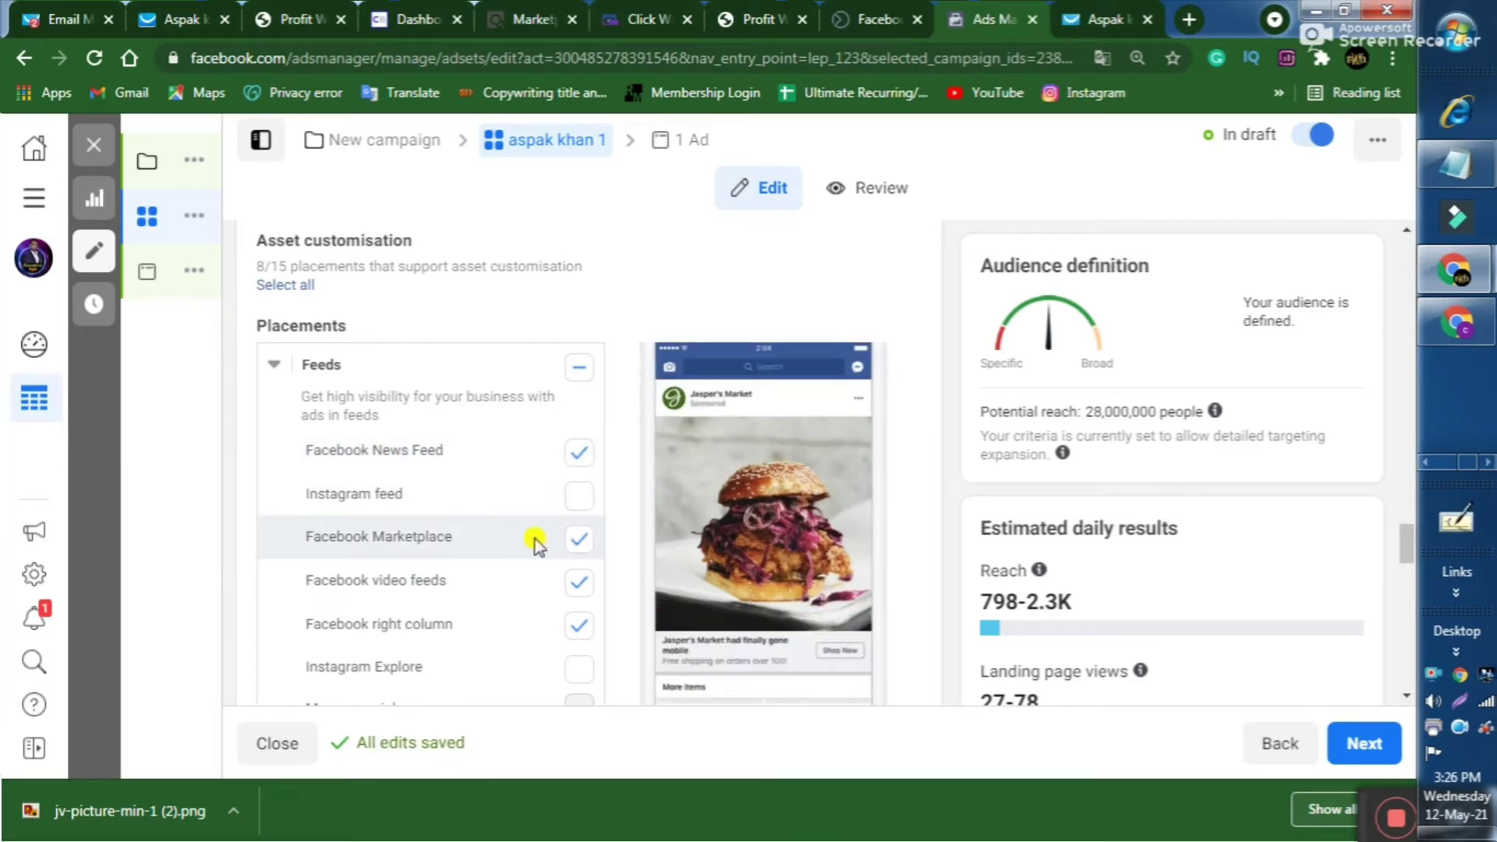
{"action": "left_click", "coordinate": [581, 585]}
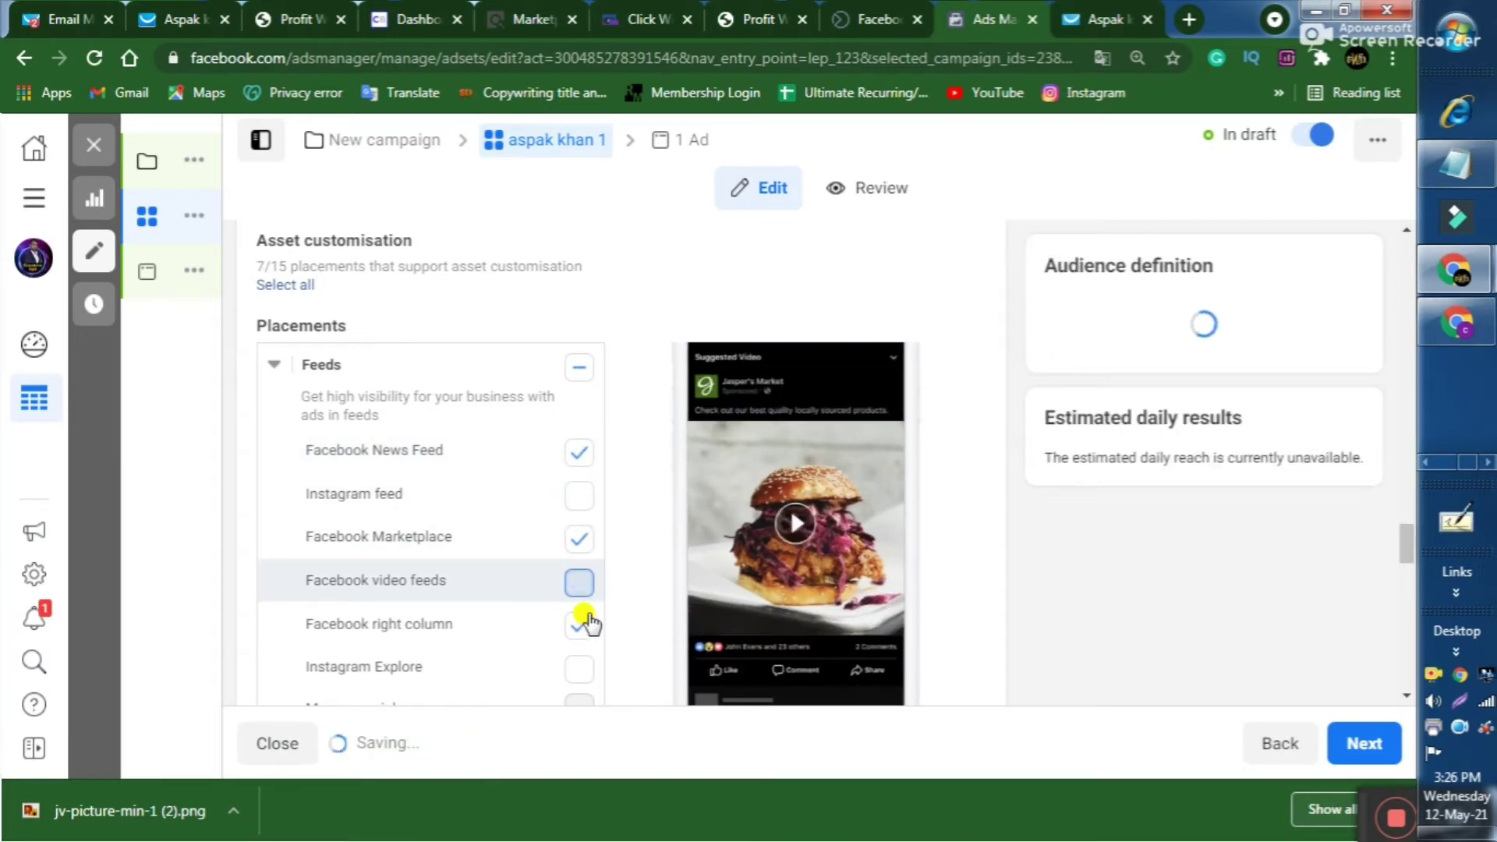
{"action": "left_click", "coordinate": [583, 624]}
{"action": "scroll", "coordinate": [584, 618], "scroll_direction": "down", "scroll_amount": 4}
{"action": "left_click", "coordinate": [585, 569]}
{"action": "left_click", "coordinate": [577, 638]}
{"action": "scroll", "coordinate": [588, 578], "scroll_direction": "down", "scroll_amount": 5}
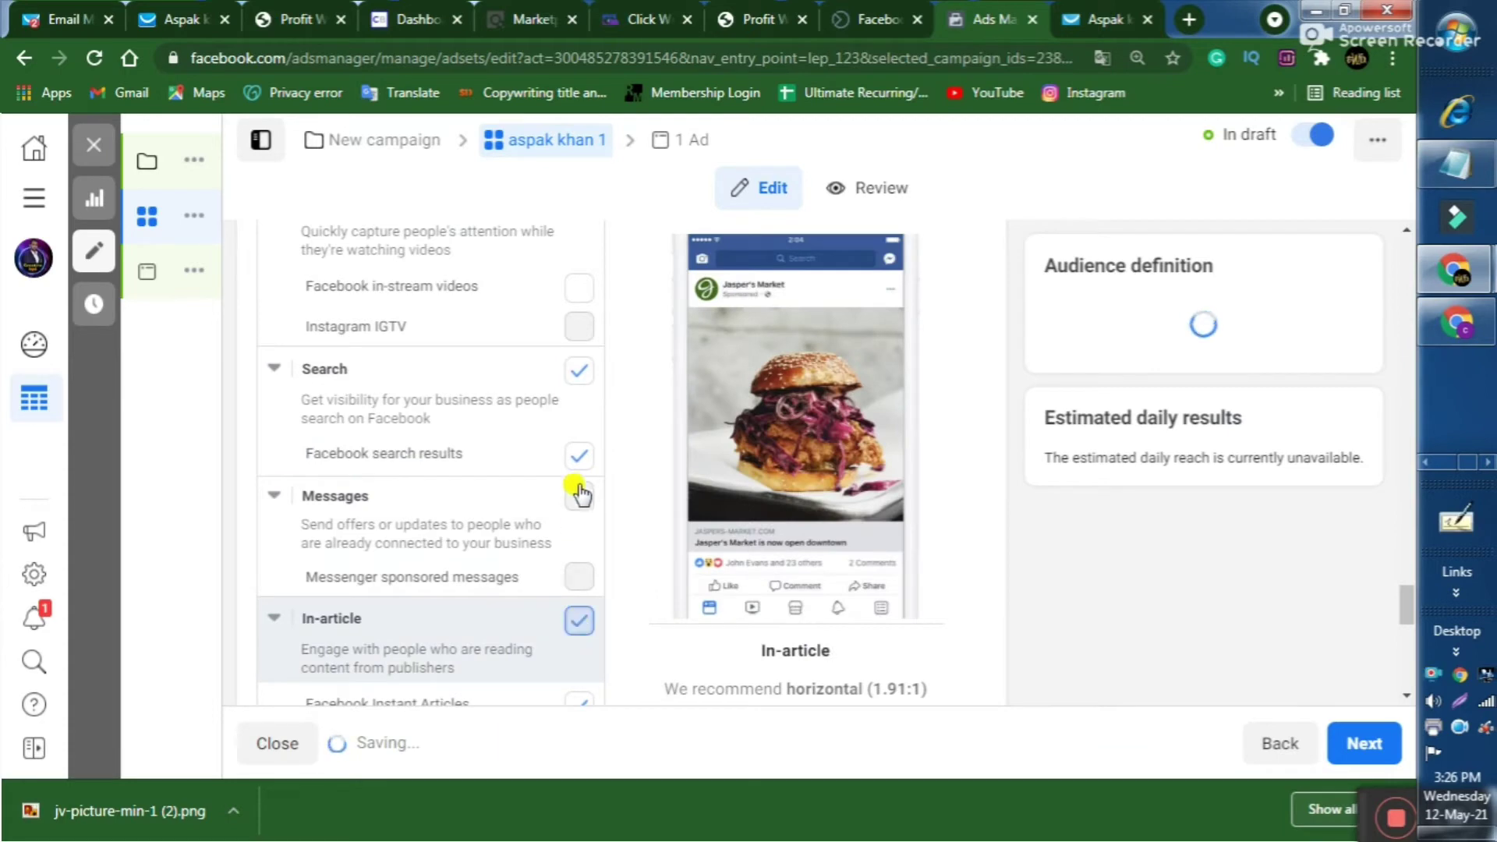
{"action": "left_click", "coordinate": [579, 456]}
{"action": "scroll", "coordinate": [575, 391], "scroll_direction": "down", "scroll_amount": 2}
{"action": "scroll", "coordinate": [578, 575], "scroll_direction": "down", "scroll_amount": 3}
{"action": "scroll", "coordinate": [578, 575], "scroll_direction": "down", "scroll_amount": 4}
{"action": "scroll", "coordinate": [584, 581], "scroll_direction": "up", "scroll_amount": 5}
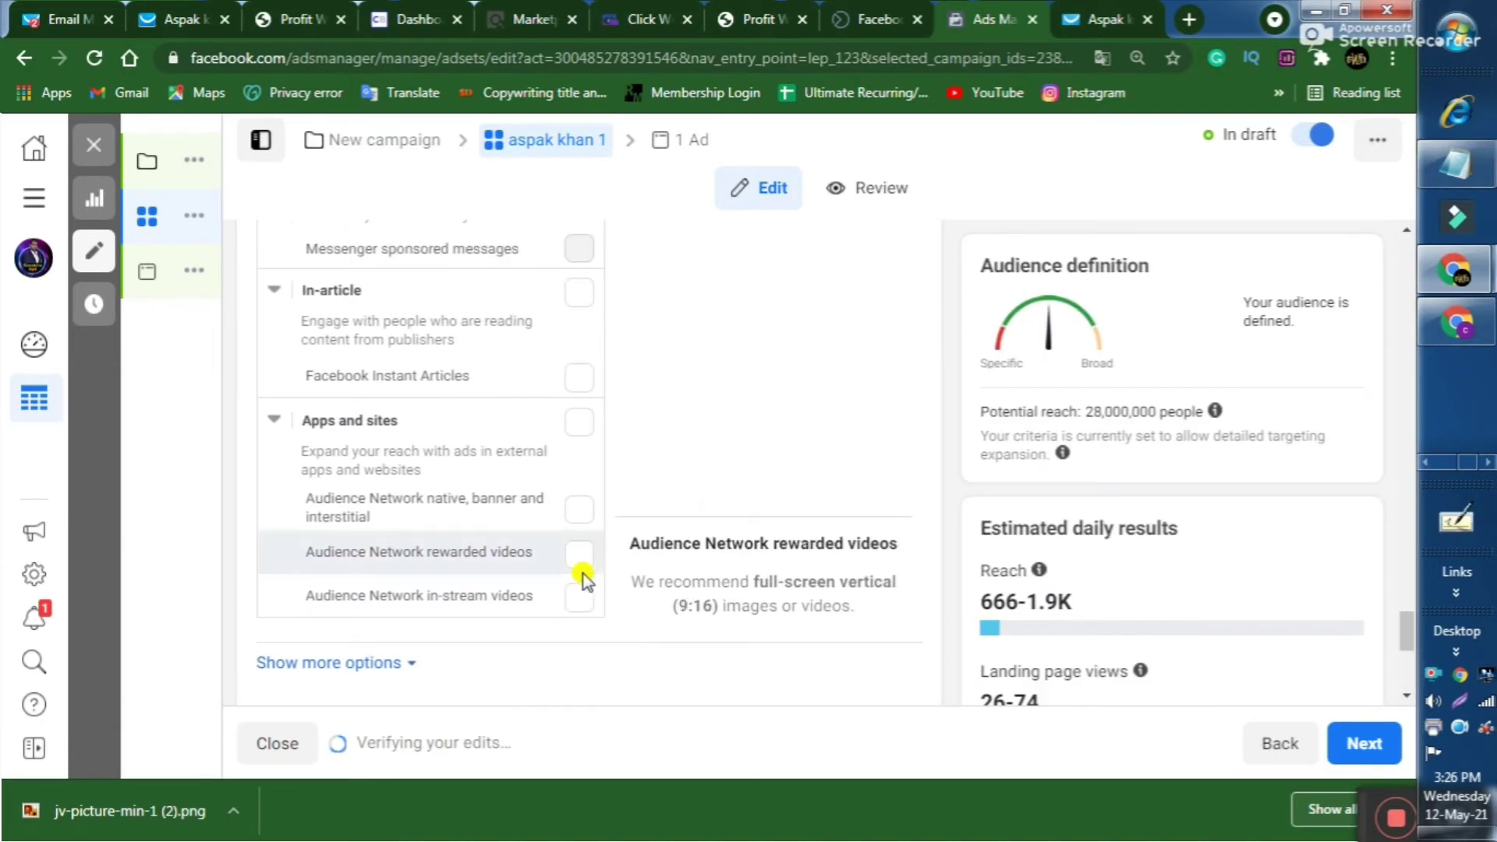
{"action": "scroll", "coordinate": [583, 579], "scroll_direction": "up", "scroll_amount": 10}
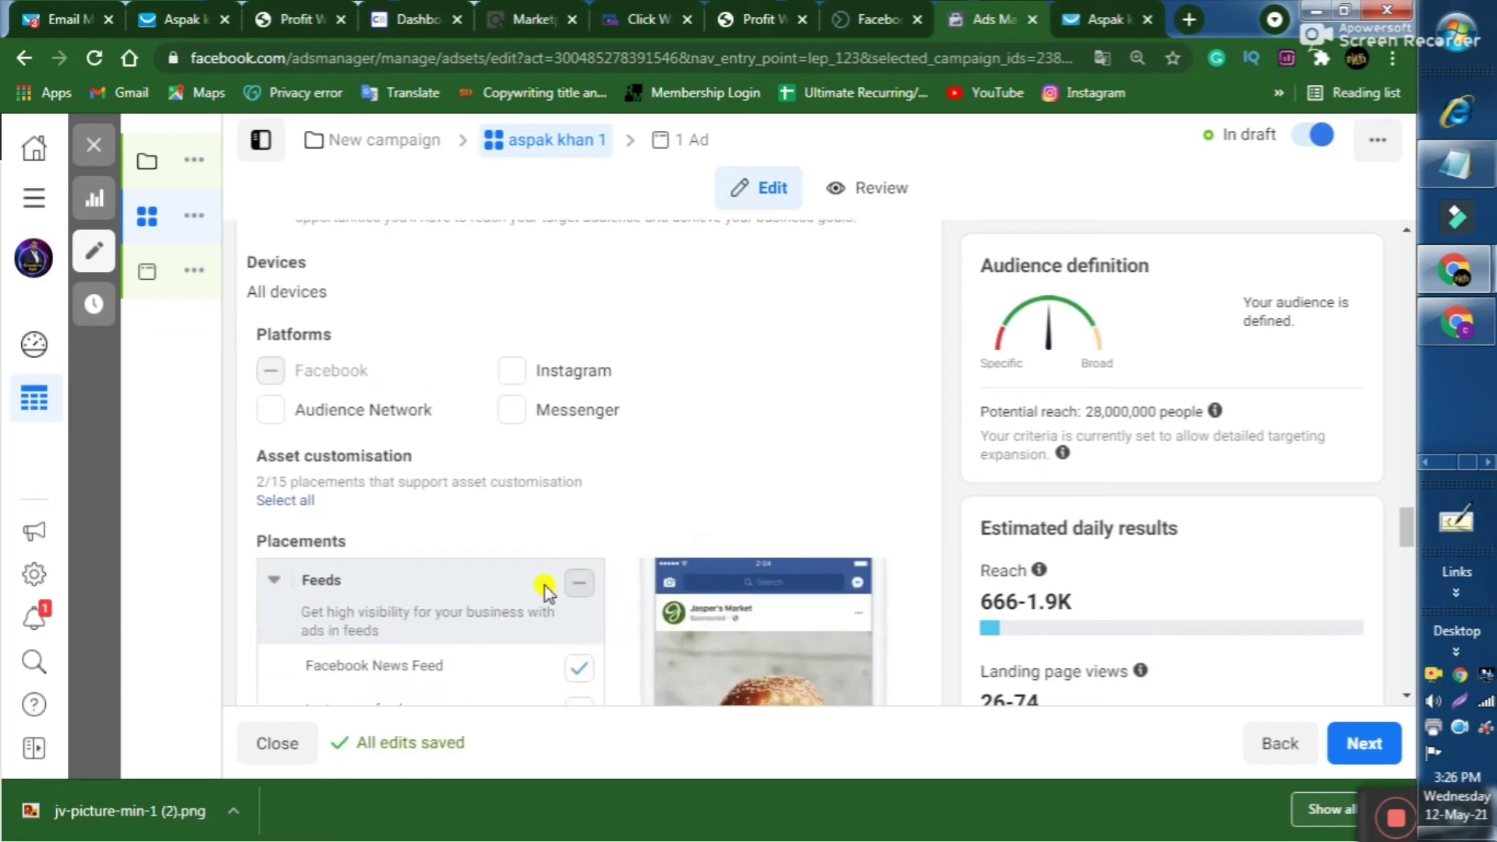
Step: Review the ad set's cost control, manual placements, detailed targeting and audience locations
{"action": "scroll", "coordinate": [546, 591], "scroll_direction": "down", "scroll_amount": 12}
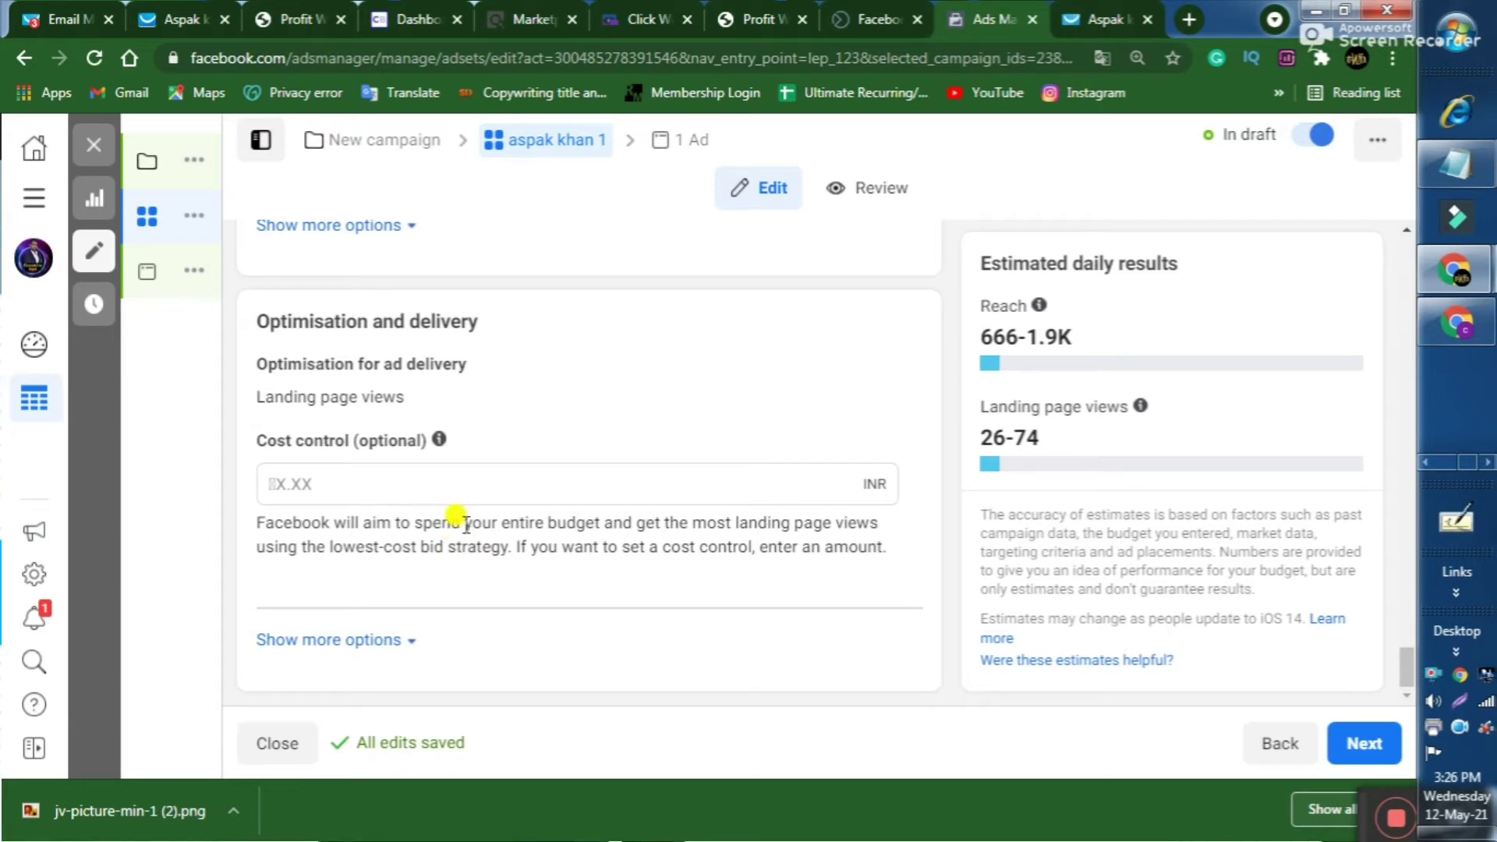
{"action": "left_click", "coordinate": [469, 485]}
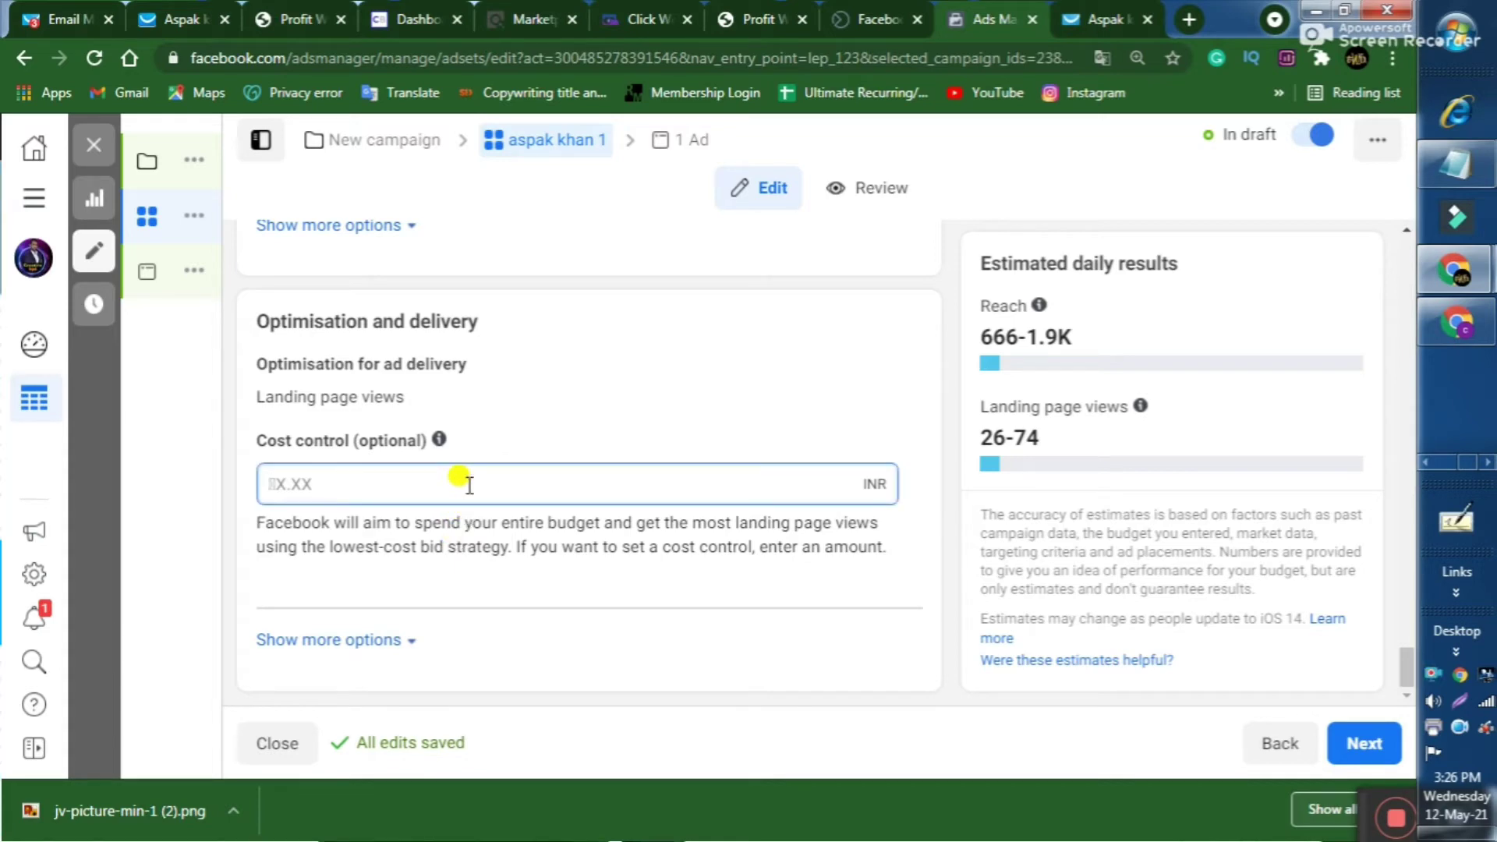
{"action": "scroll", "coordinate": [551, 528], "scroll_direction": "up", "scroll_amount": 10}
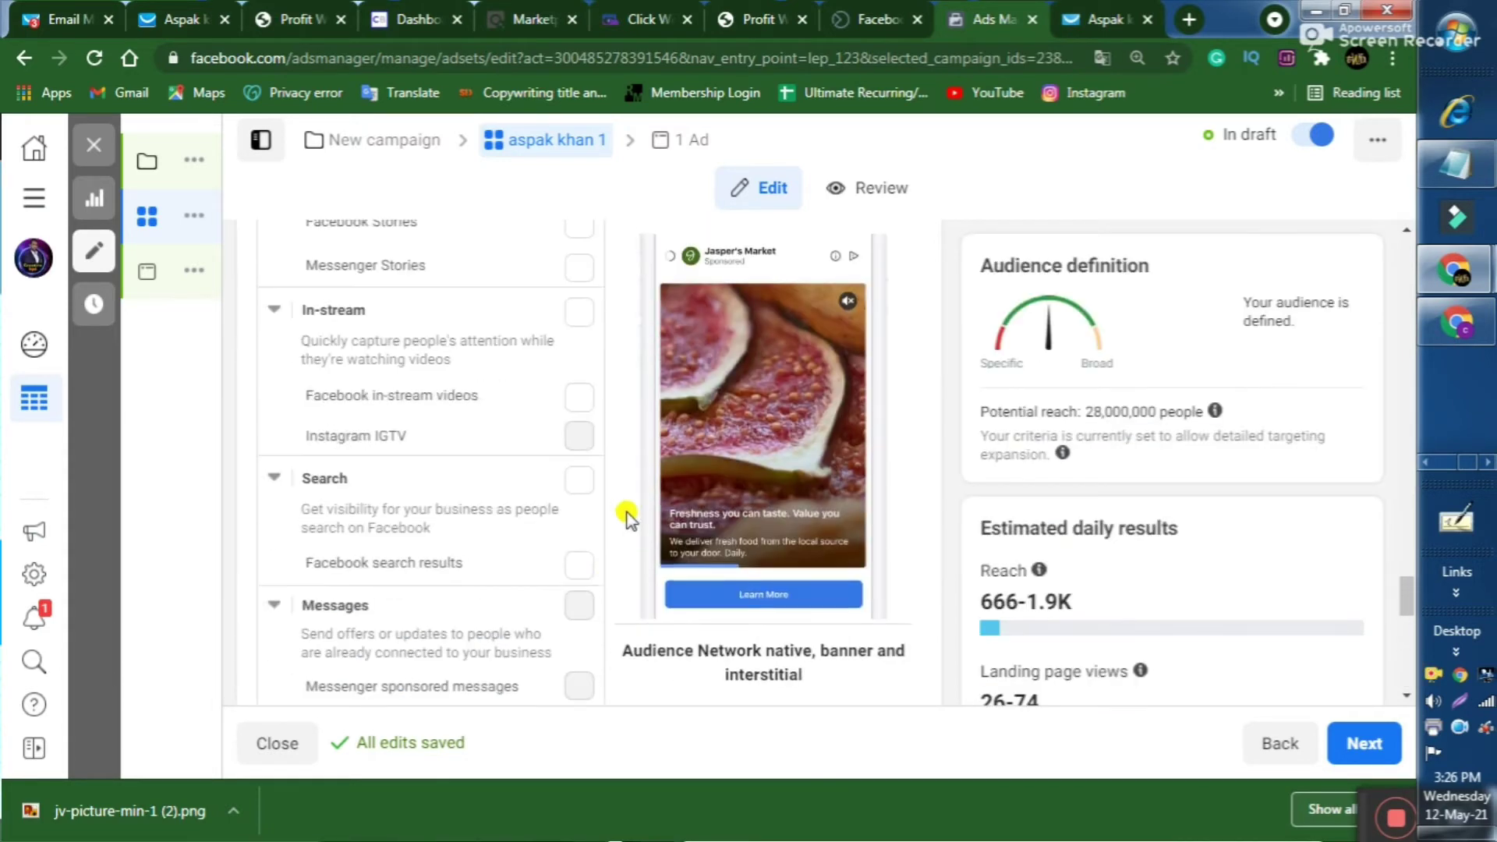
{"action": "scroll", "coordinate": [518, 488], "scroll_direction": "up", "scroll_amount": 10}
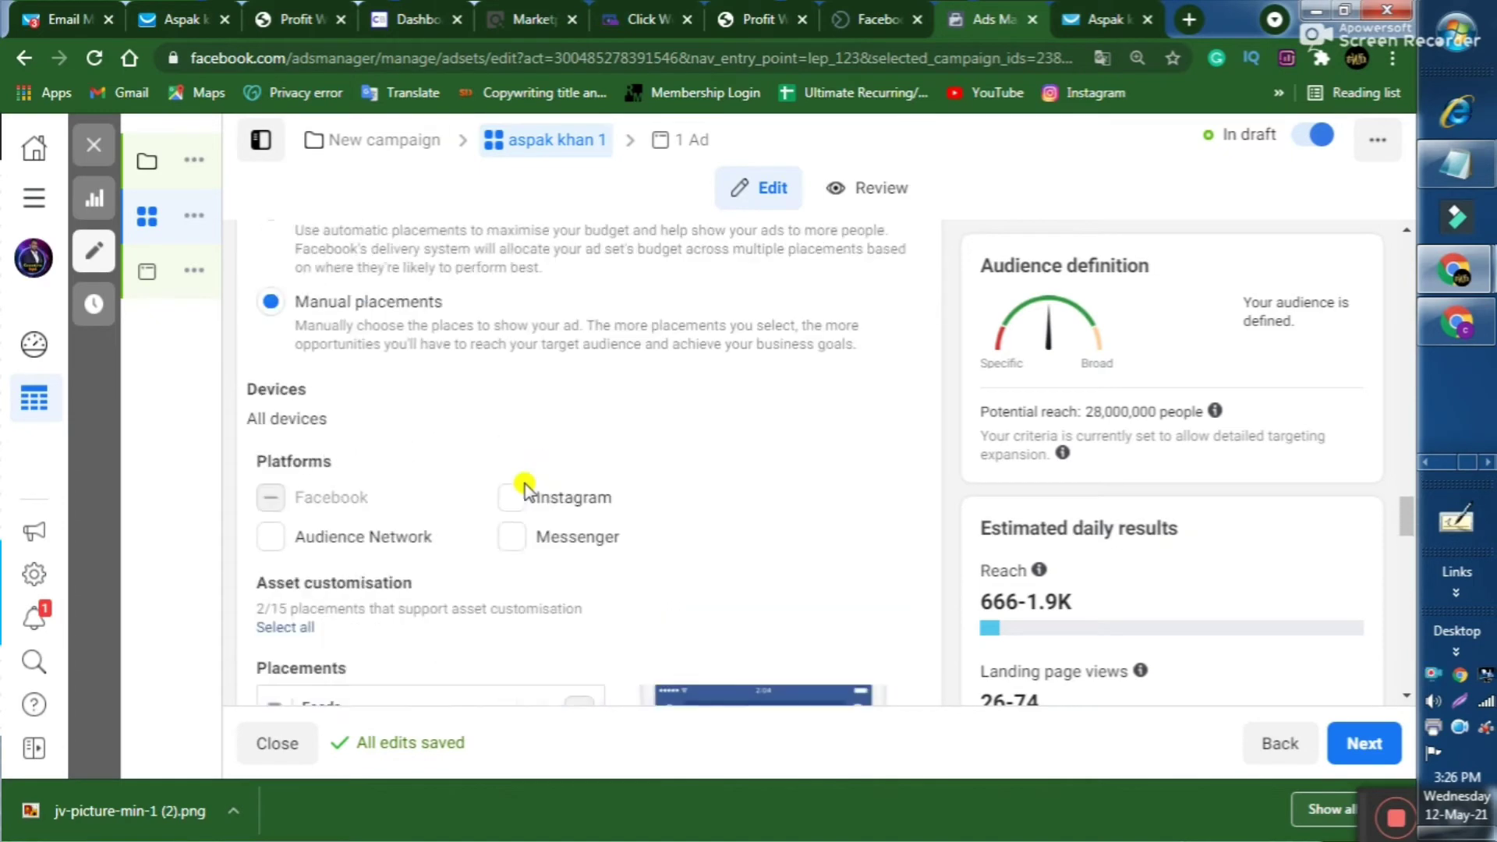
{"action": "scroll", "coordinate": [525, 487], "scroll_direction": "up", "scroll_amount": 8}
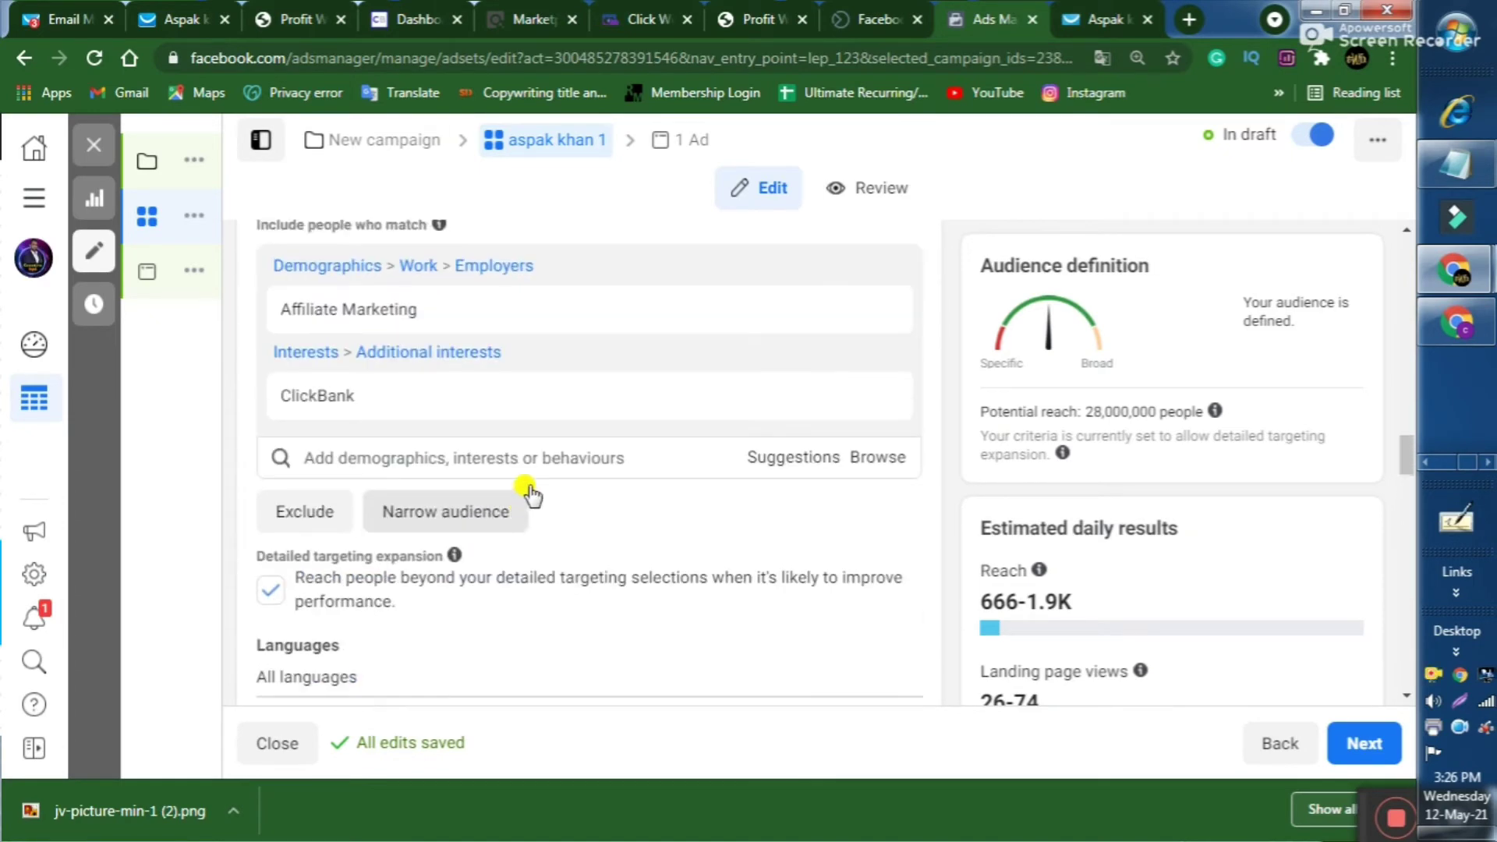
{"action": "scroll", "coordinate": [522, 483], "scroll_direction": "up", "scroll_amount": 3}
{"action": "scroll", "coordinate": [518, 478], "scroll_direction": "up", "scroll_amount": 3}
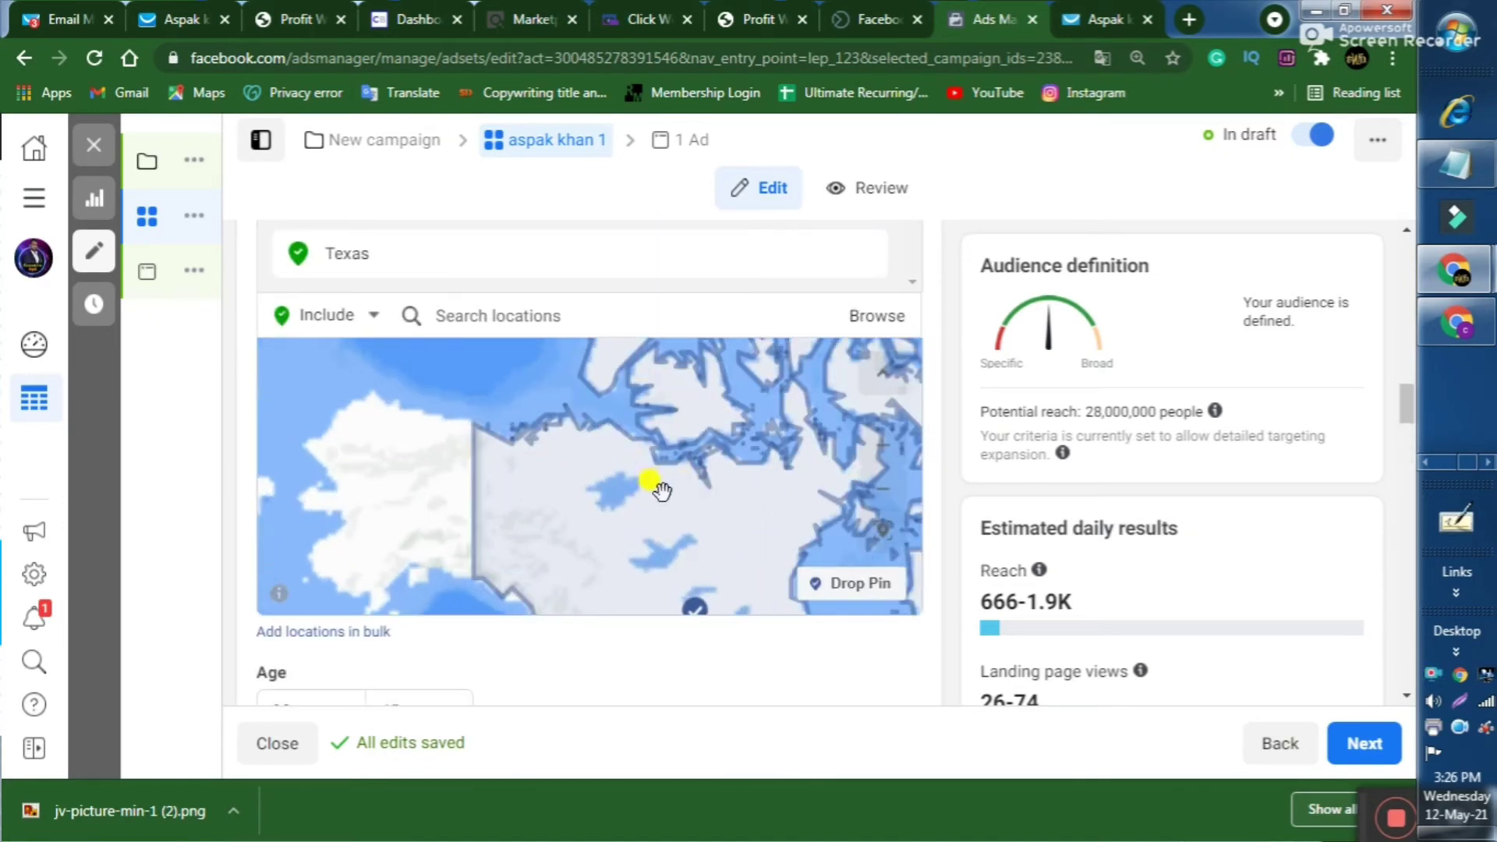
{"action": "scroll", "coordinate": [728, 424], "scroll_direction": "up", "scroll_amount": 3}
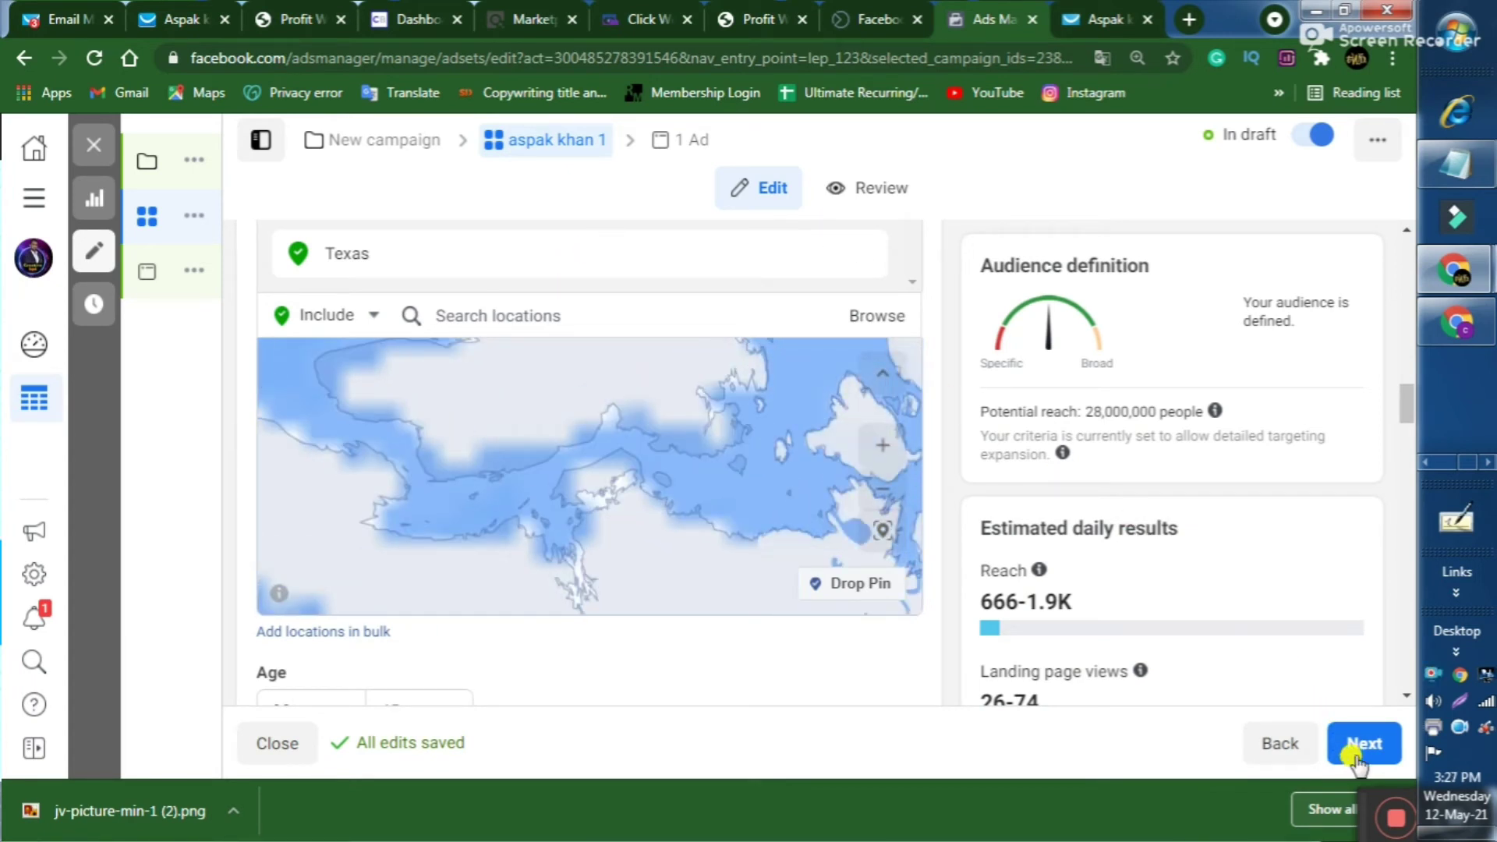
{"action": "scroll", "coordinate": [1357, 761], "scroll_direction": "up", "scroll_amount": 4}
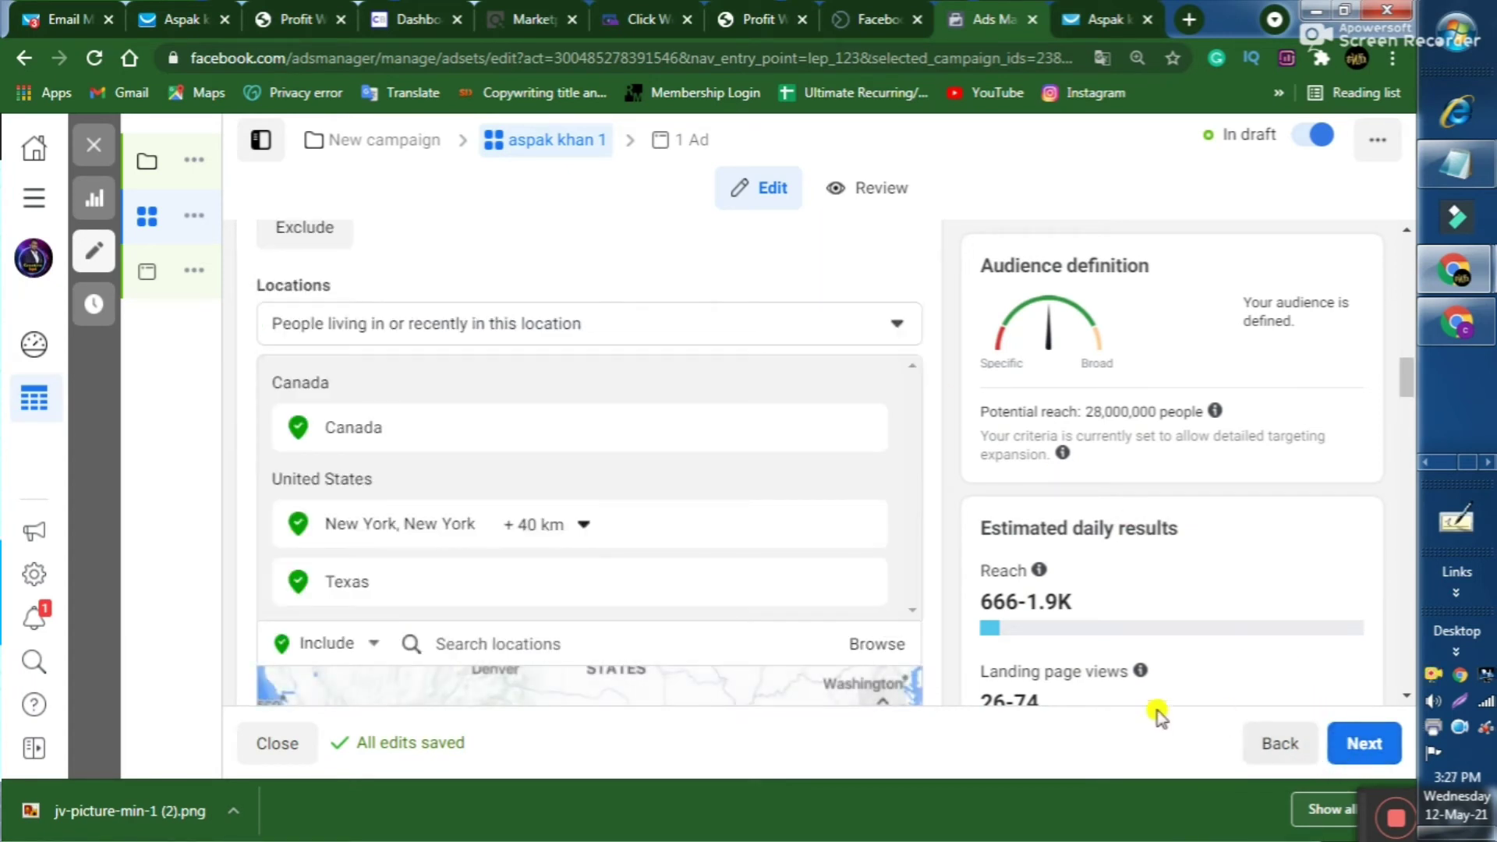
Step: Continue to the new ad's setup and go to the Website URL field flagged by the error
{"action": "left_click", "coordinate": [1369, 746]}
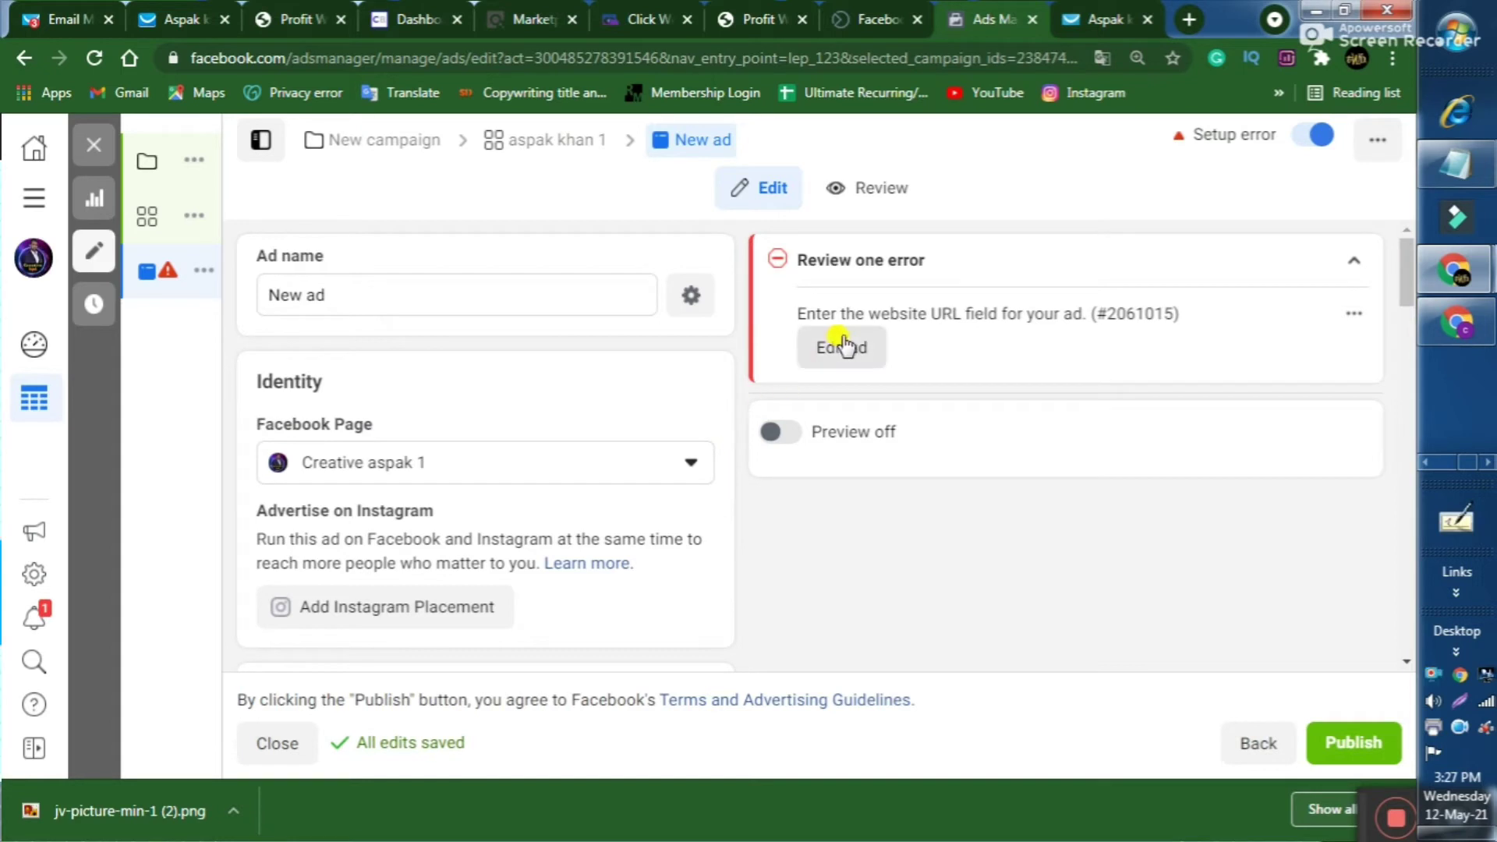
{"action": "left_click", "coordinate": [857, 357]}
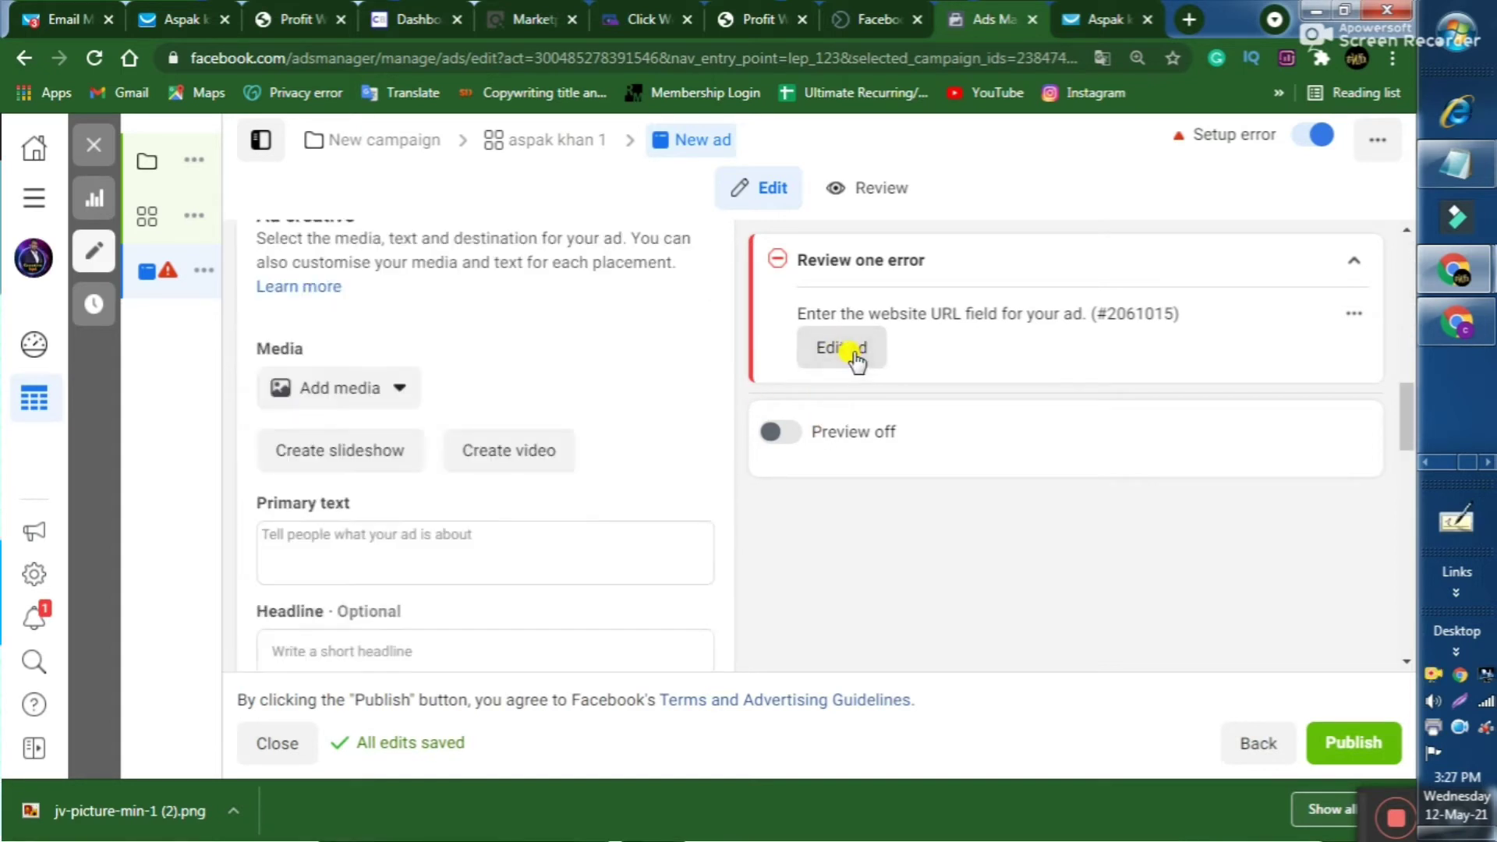
{"action": "scroll", "coordinate": [546, 375], "scroll_direction": "up", "scroll_amount": 1}
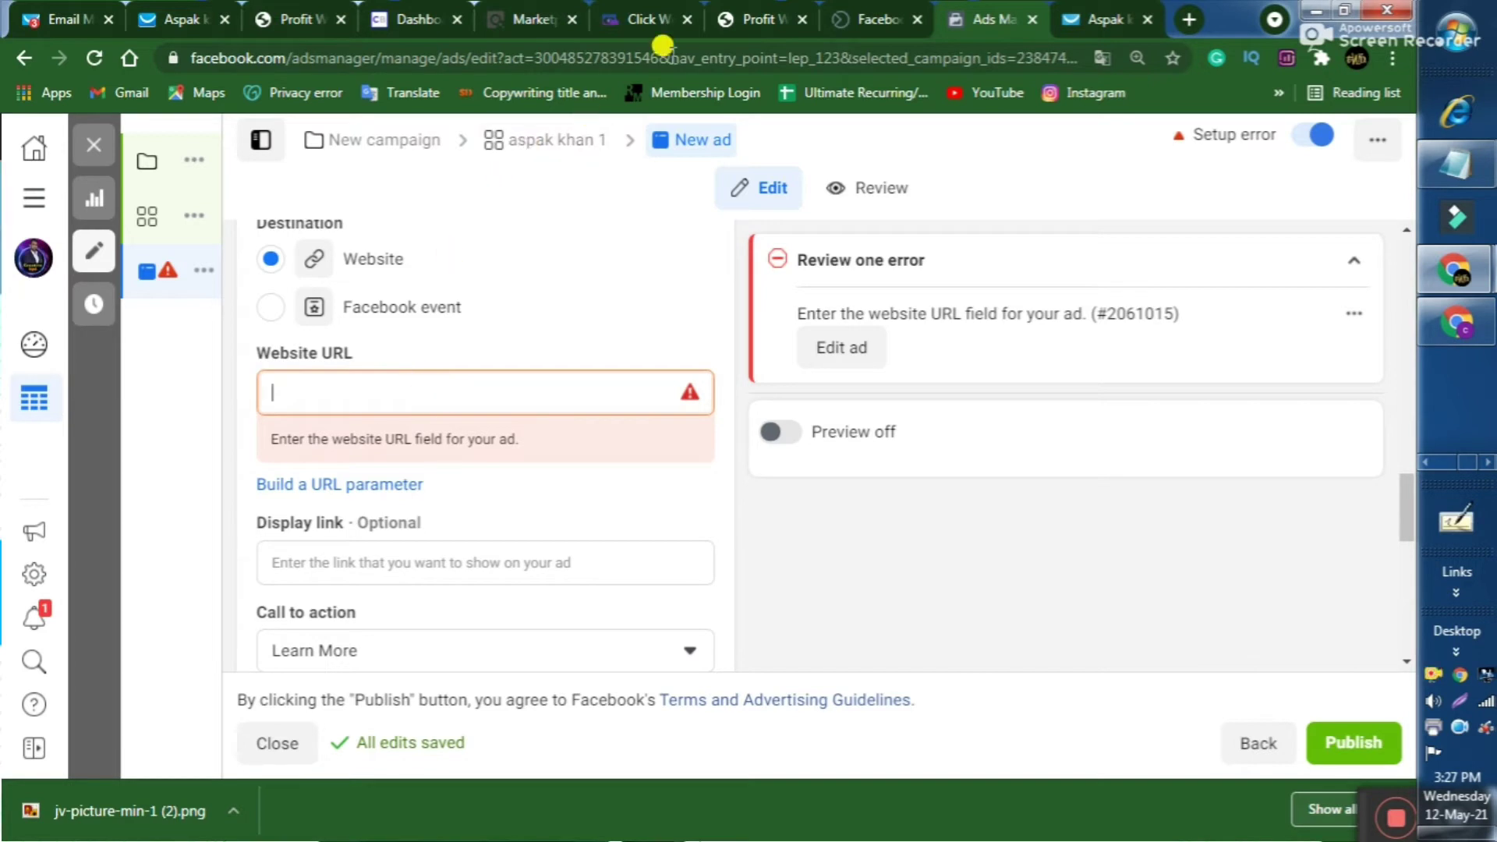
Step: Switch to GetResponse, open the published landing page creativeaspak.com/ak and copy its address
{"action": "left_click", "coordinate": [1084, 9]}
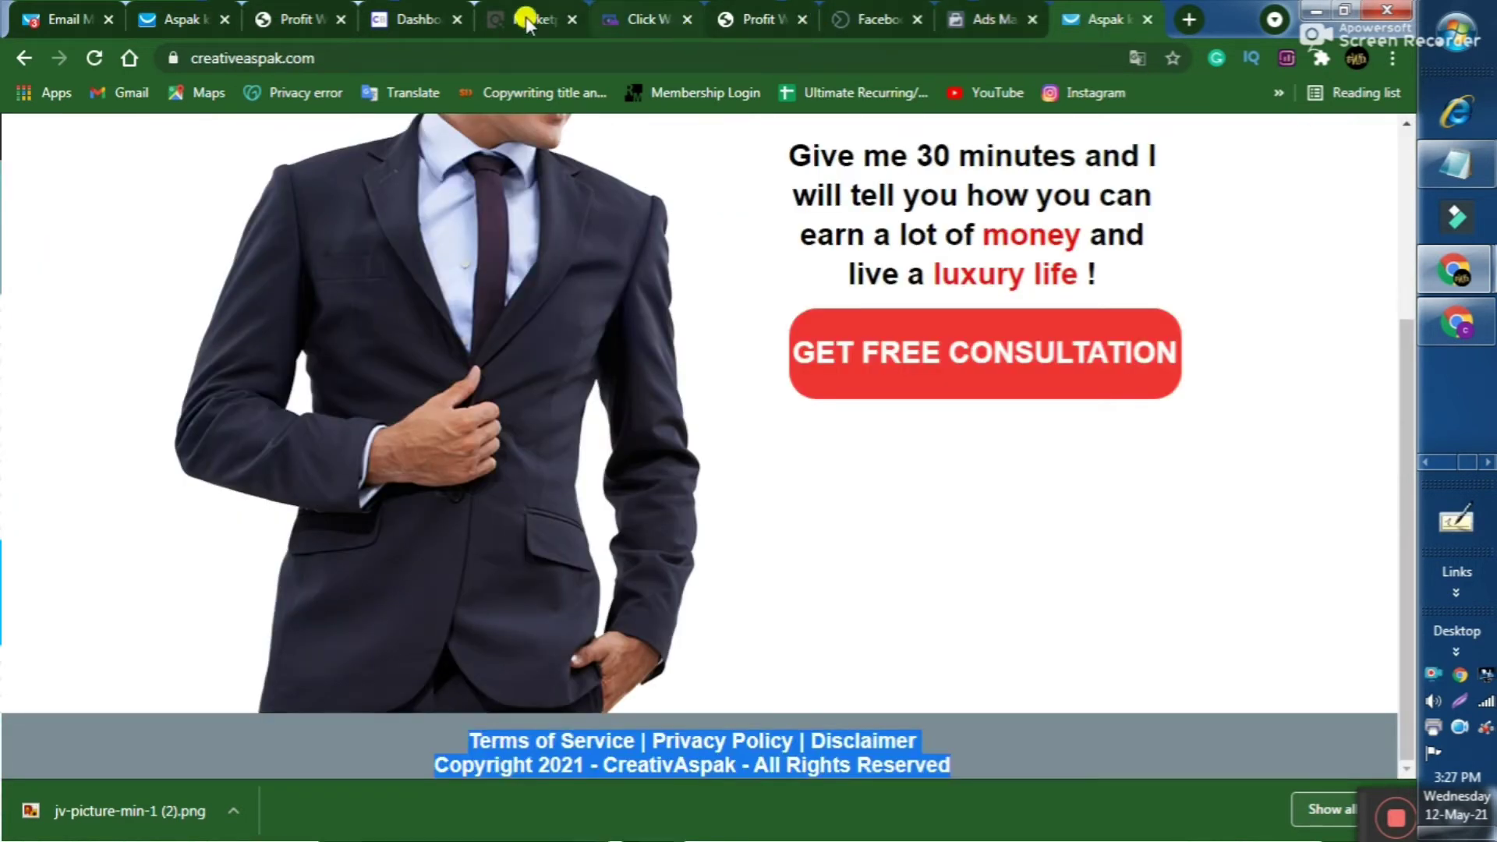
{"action": "left_click", "coordinate": [180, 23]}
{"action": "left_click", "coordinate": [100, 14]}
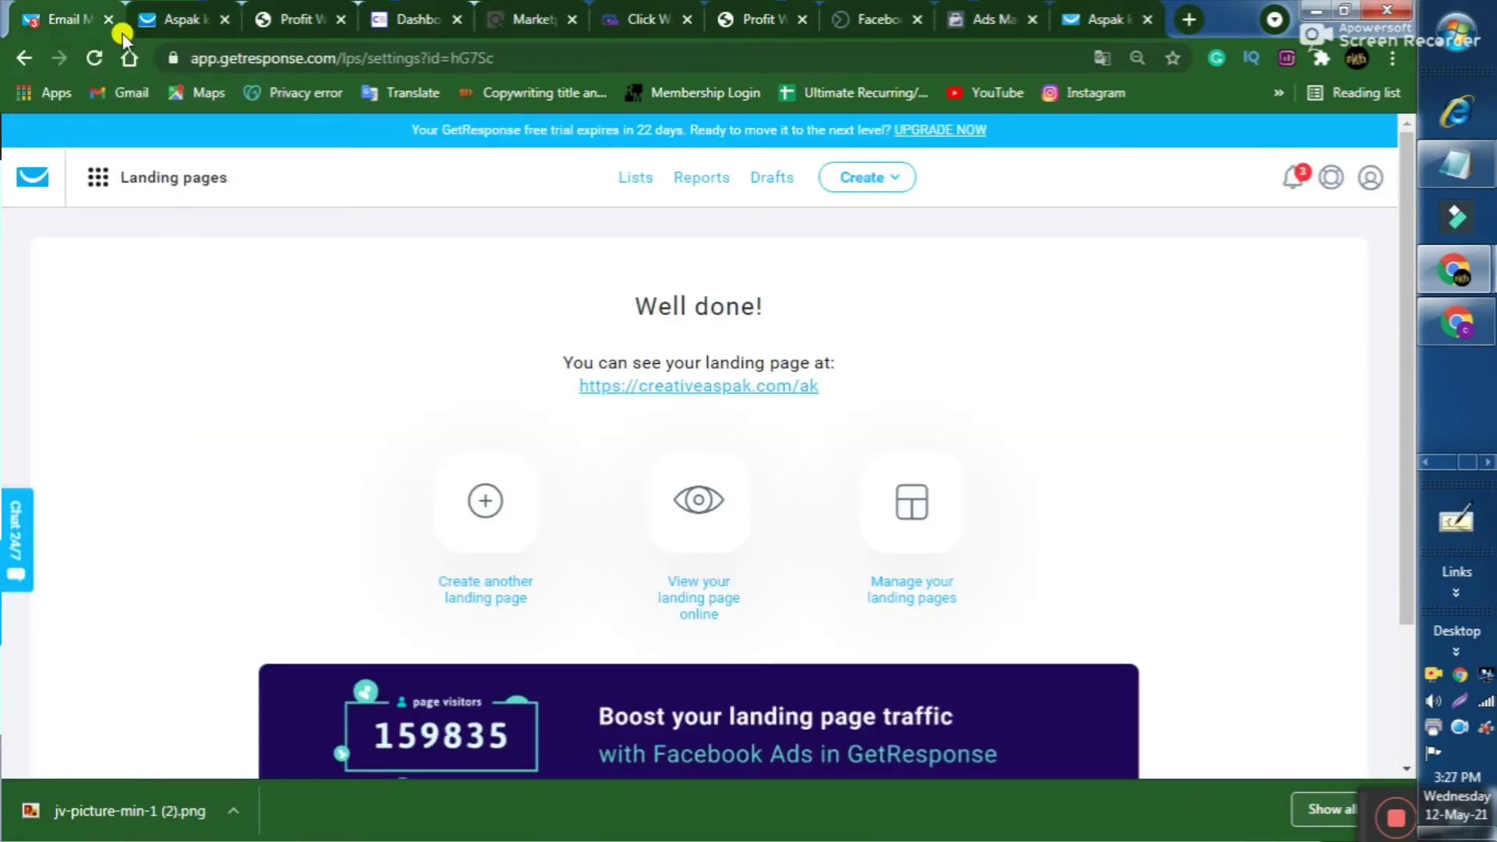
{"action": "left_click", "coordinate": [698, 384]}
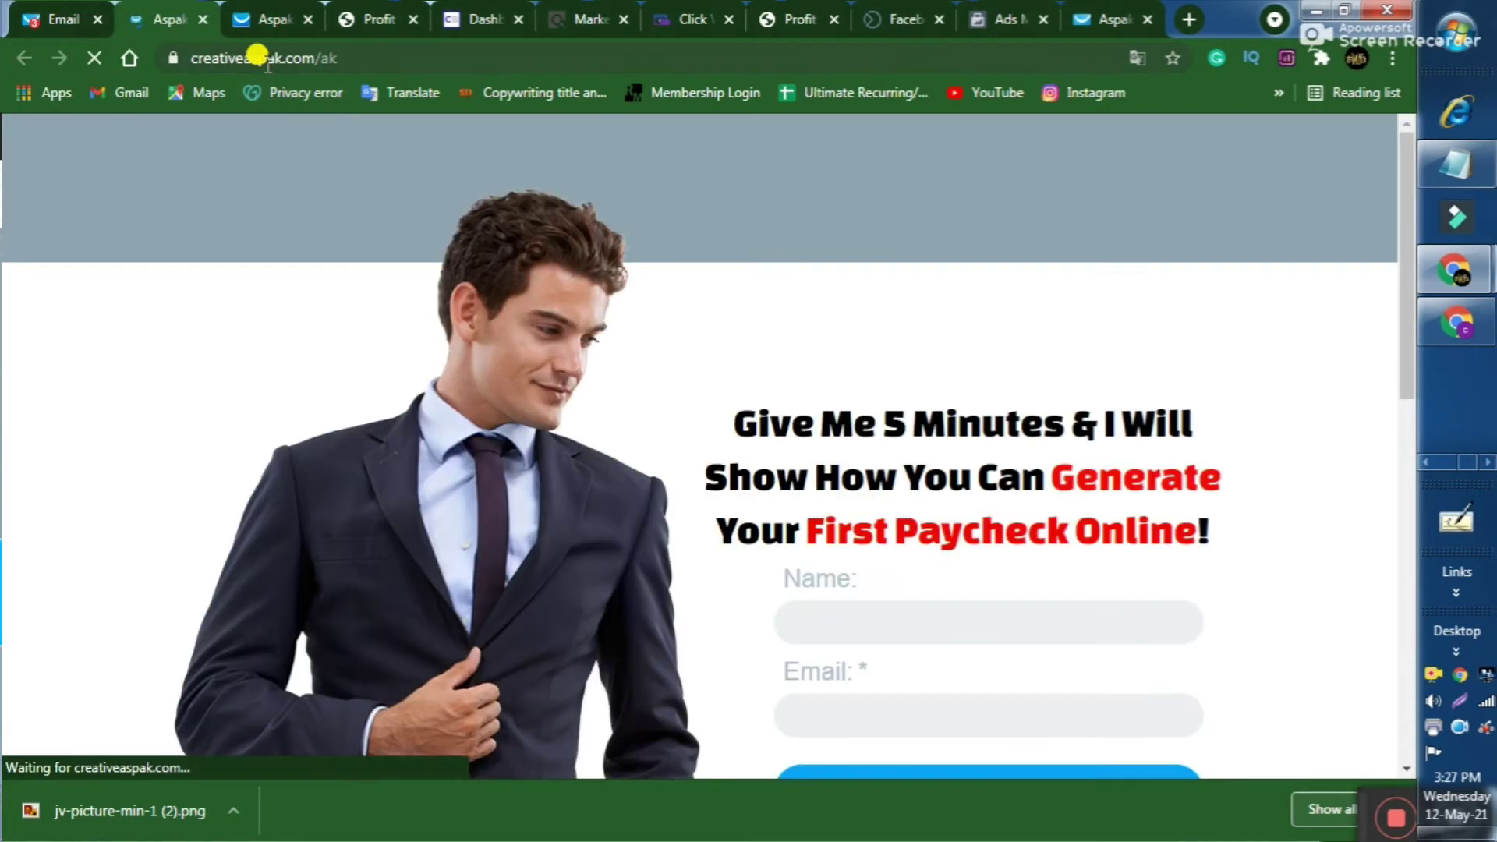
{"action": "left_click", "coordinate": [261, 59]}
{"action": "key", "text": "ctrl+c"}
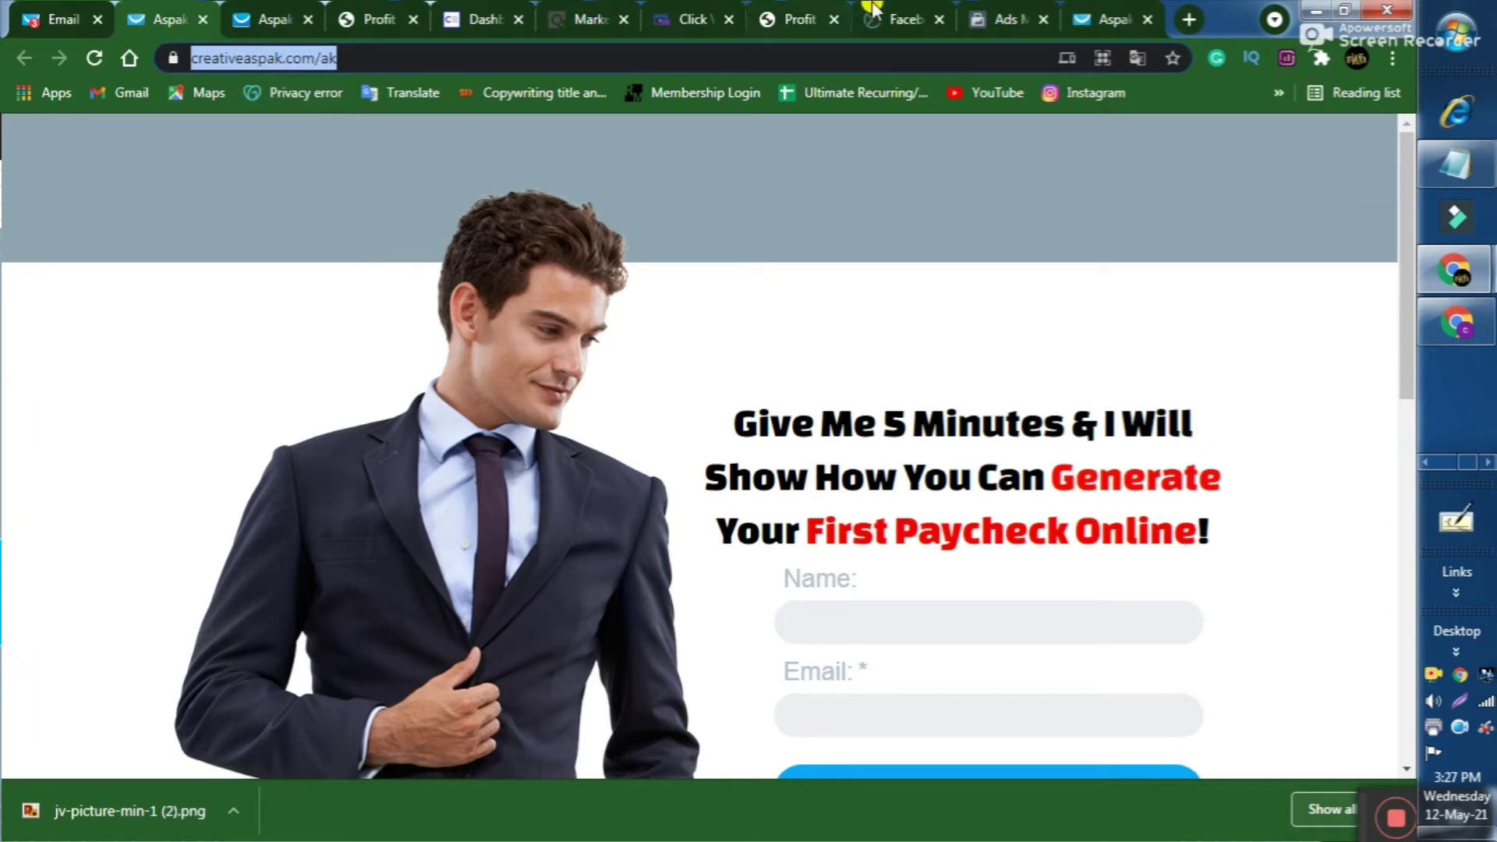
{"action": "left_click", "coordinate": [1000, 22]}
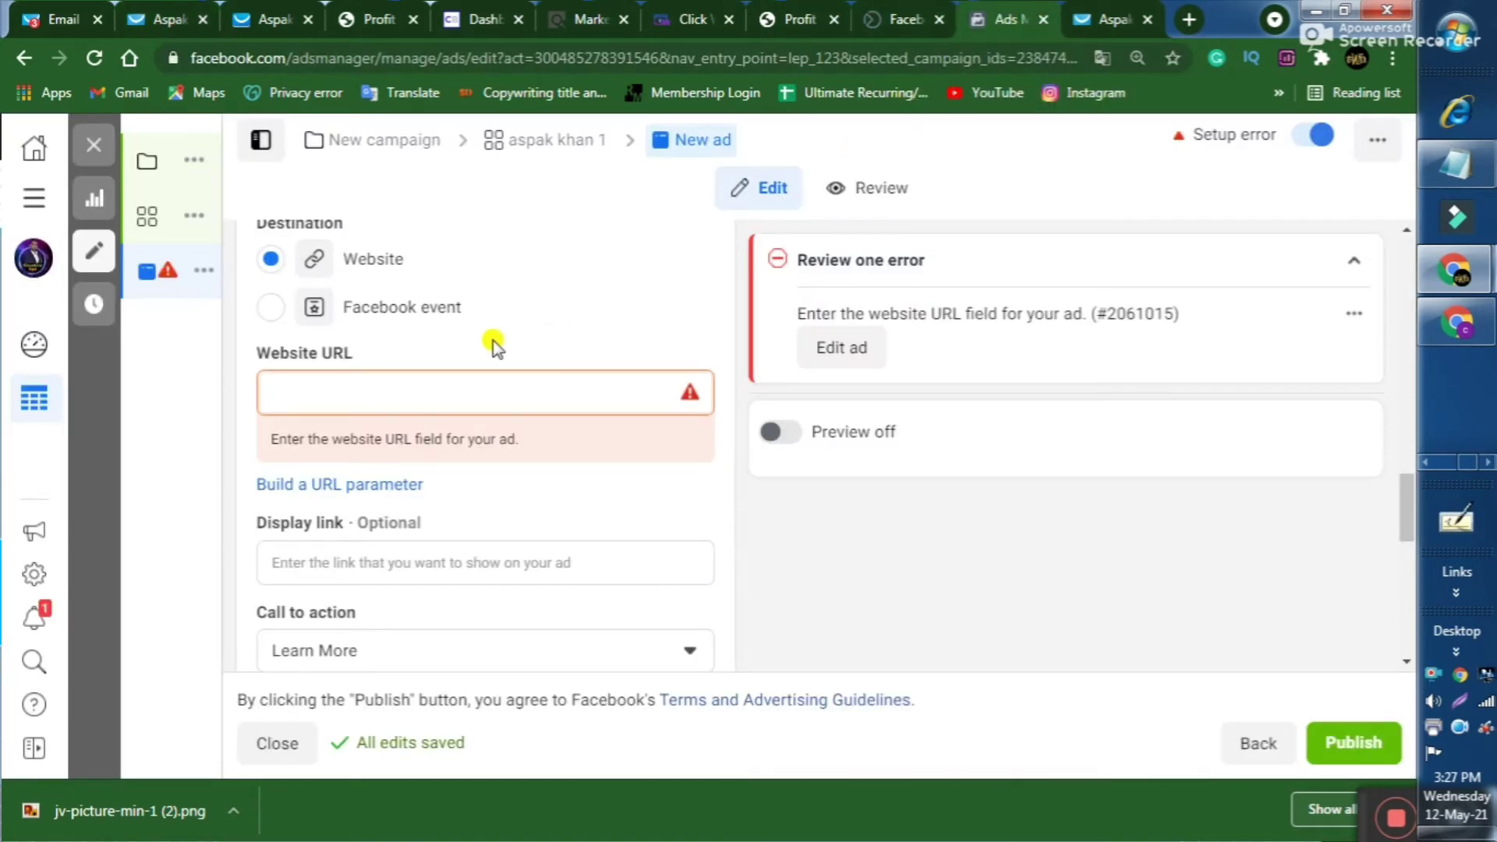
{"action": "key", "text": "ctrl+v"}
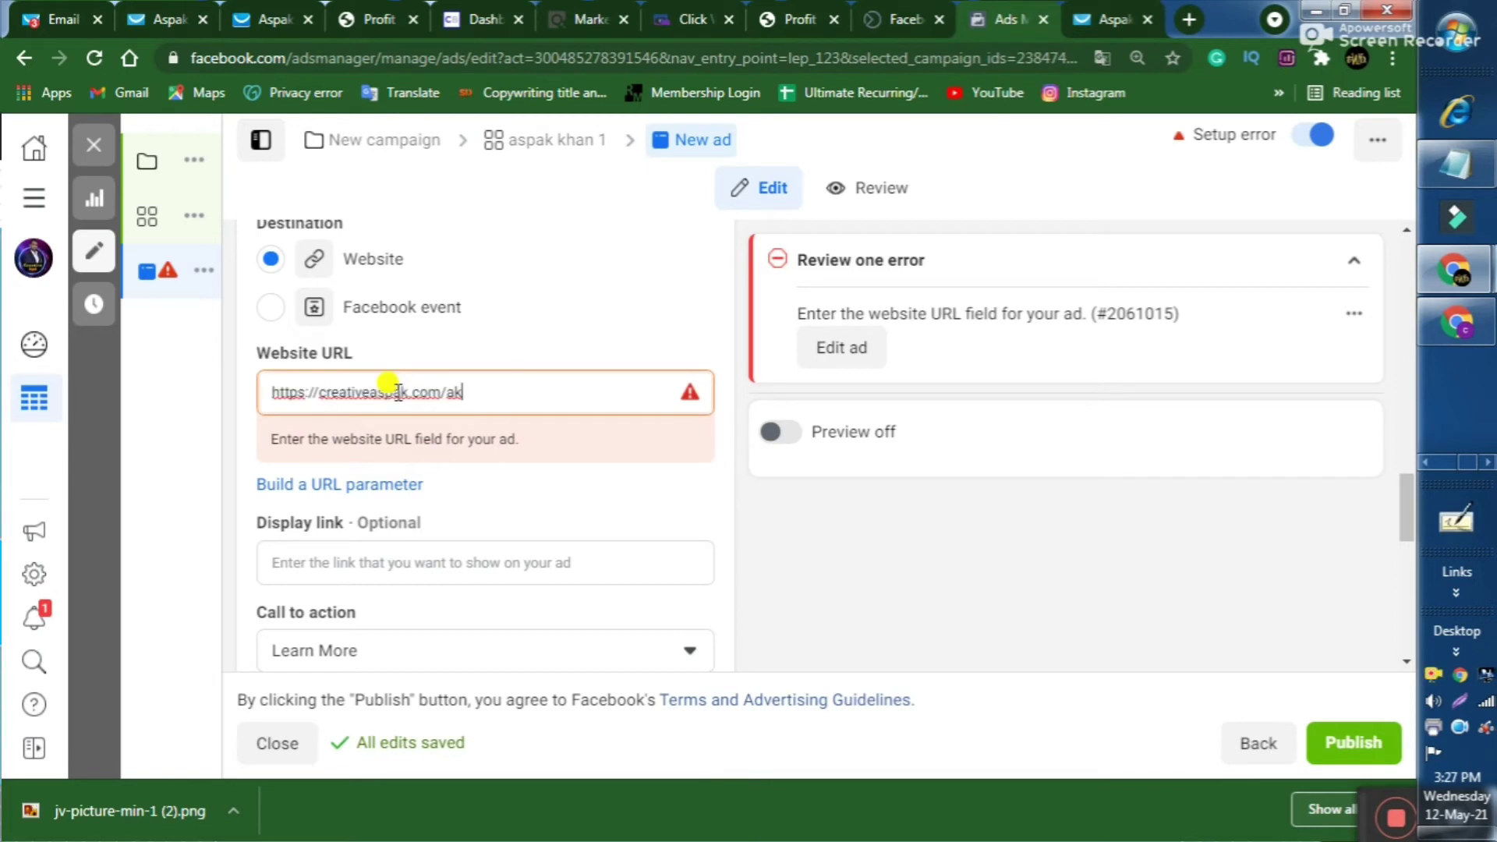
{"action": "scroll", "coordinate": [546, 505], "scroll_direction": "down", "scroll_amount": 3}
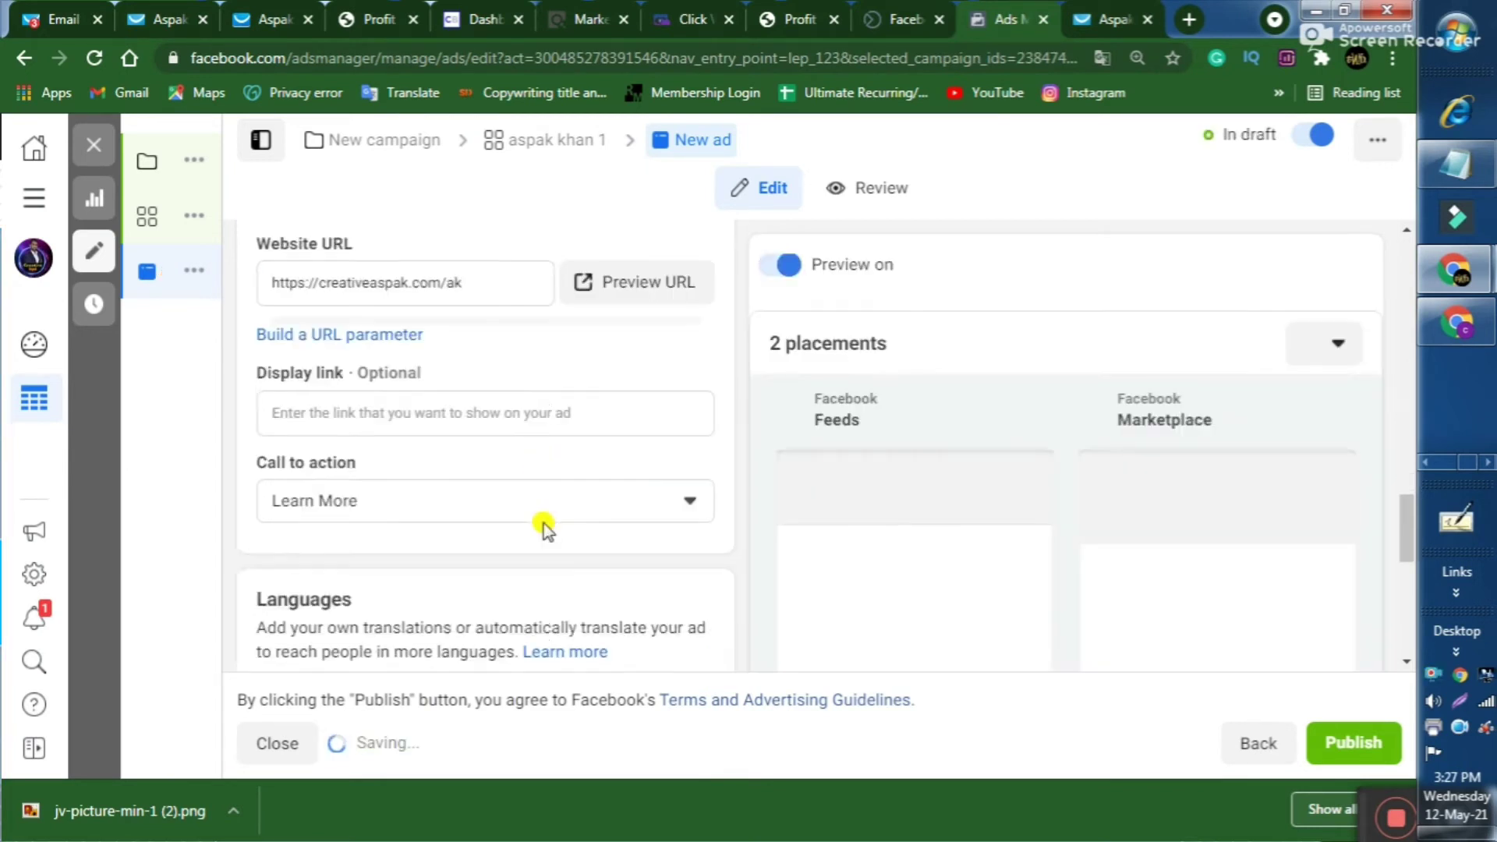
{"action": "left_click", "coordinate": [409, 301]}
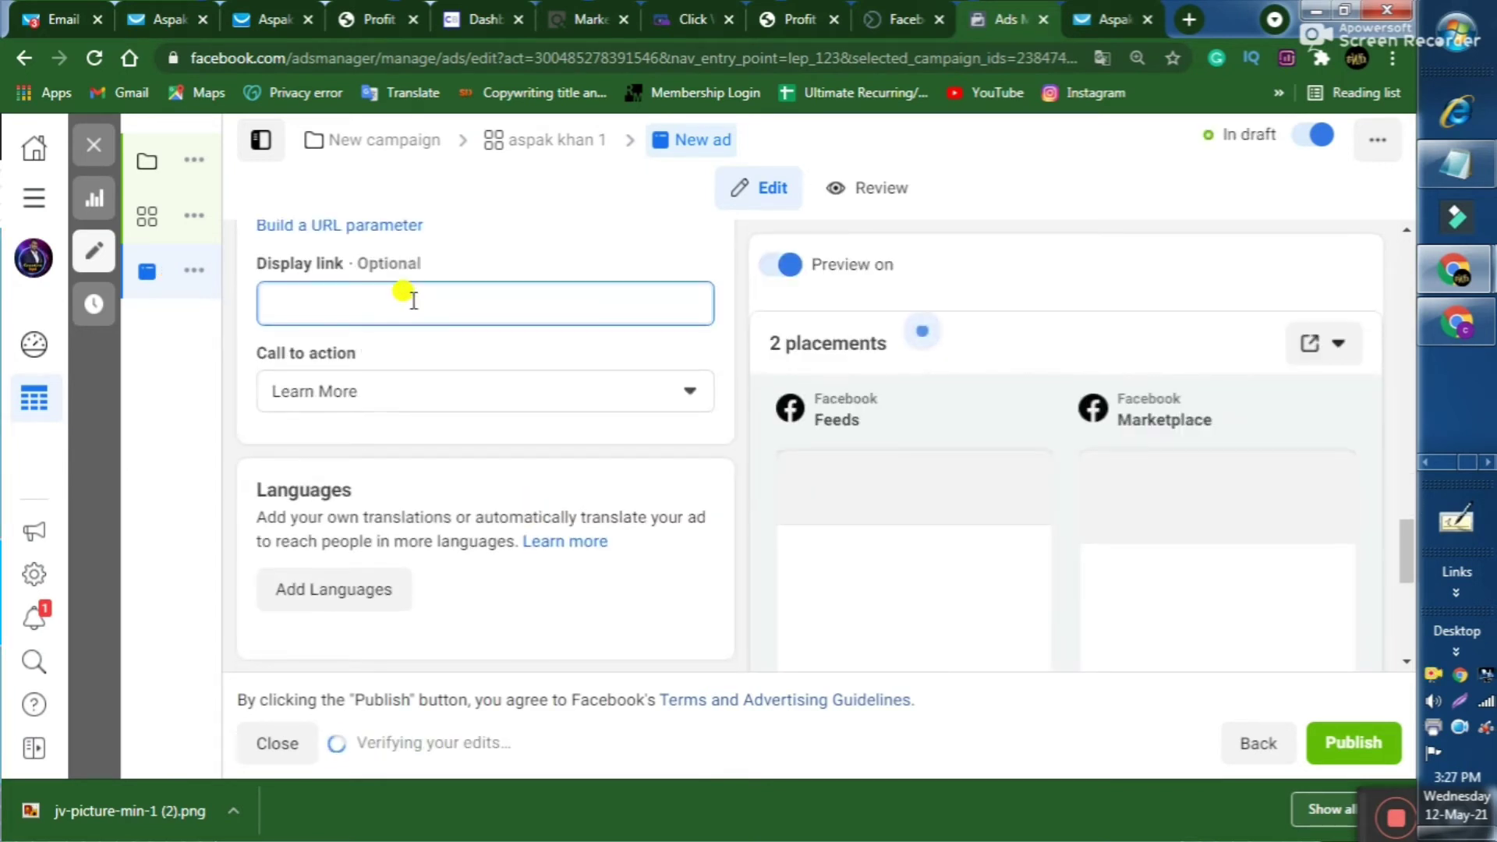
{"action": "key", "text": "ctrl+v"}
Step: Choose Learn More as the ad's call to action and check the languages and tracking settings below it
{"action": "left_click", "coordinate": [649, 404]}
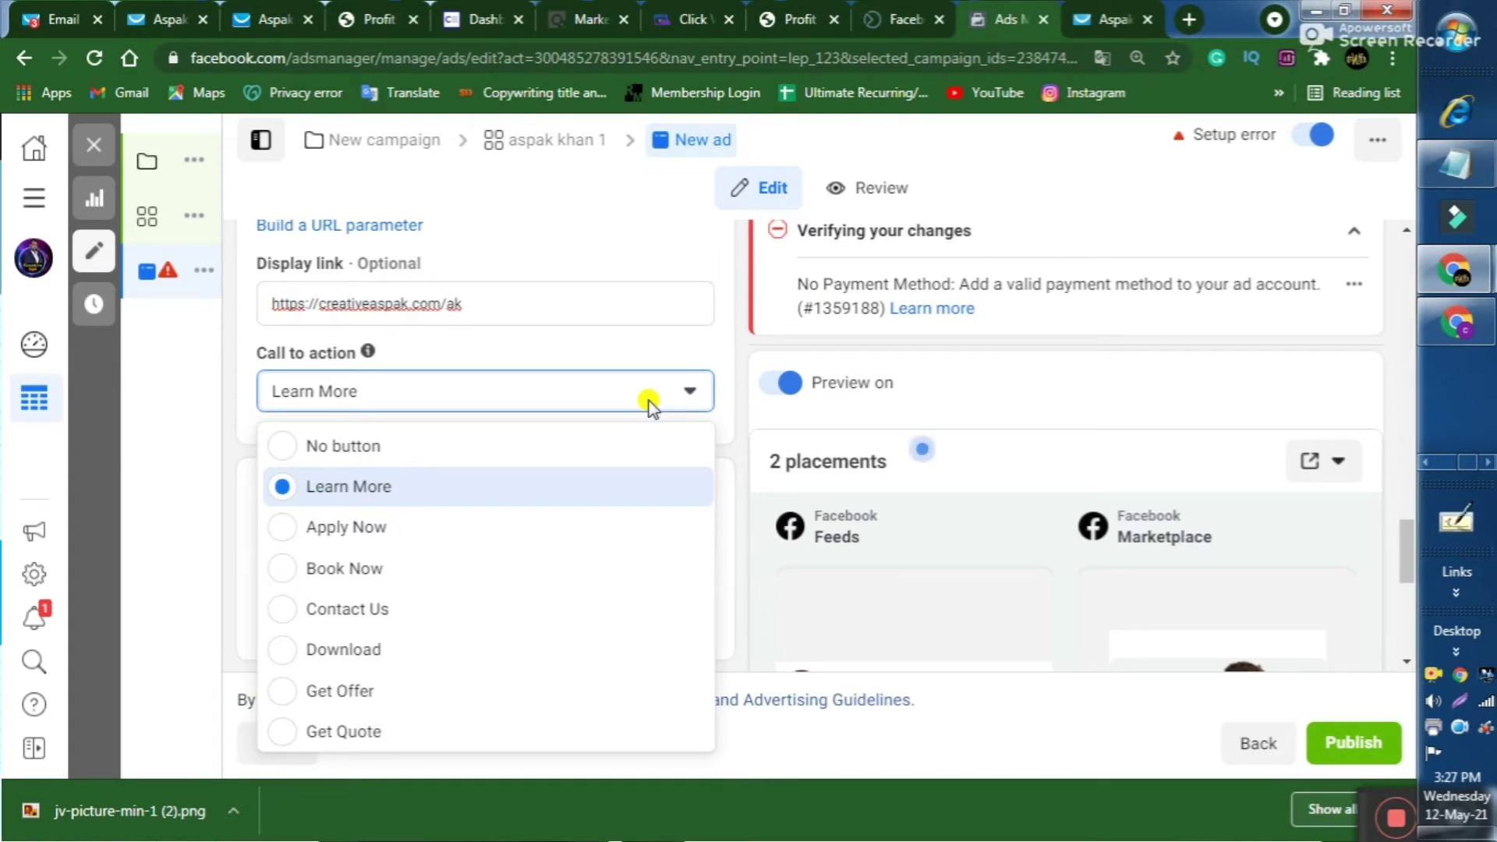
{"action": "left_click", "coordinate": [355, 491]}
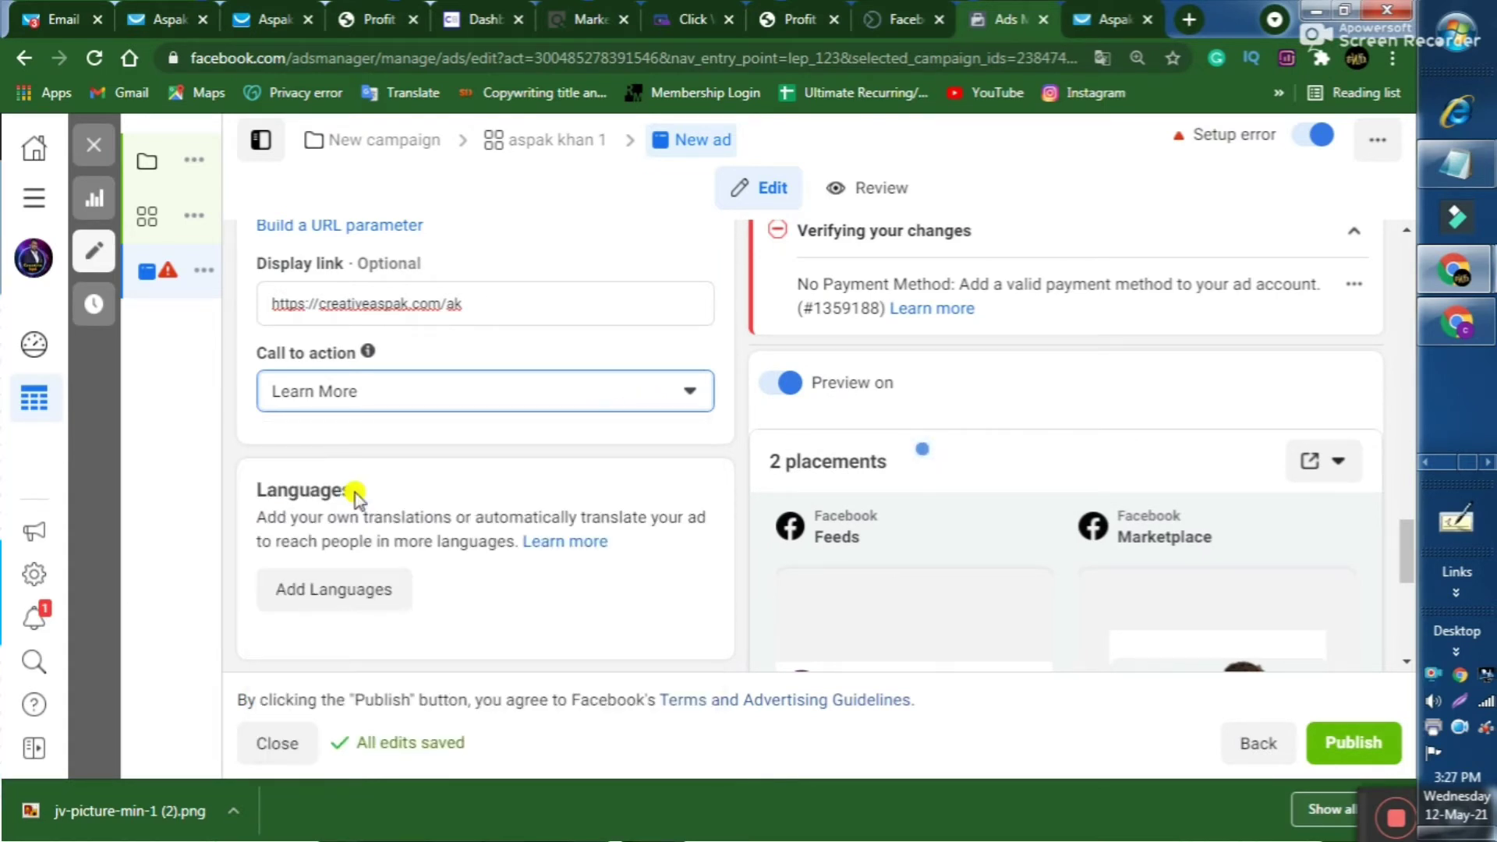
{"action": "scroll", "coordinate": [417, 481], "scroll_direction": "down", "scroll_amount": 3}
{"action": "scroll", "coordinate": [482, 479], "scroll_direction": "down", "scroll_amount": 4}
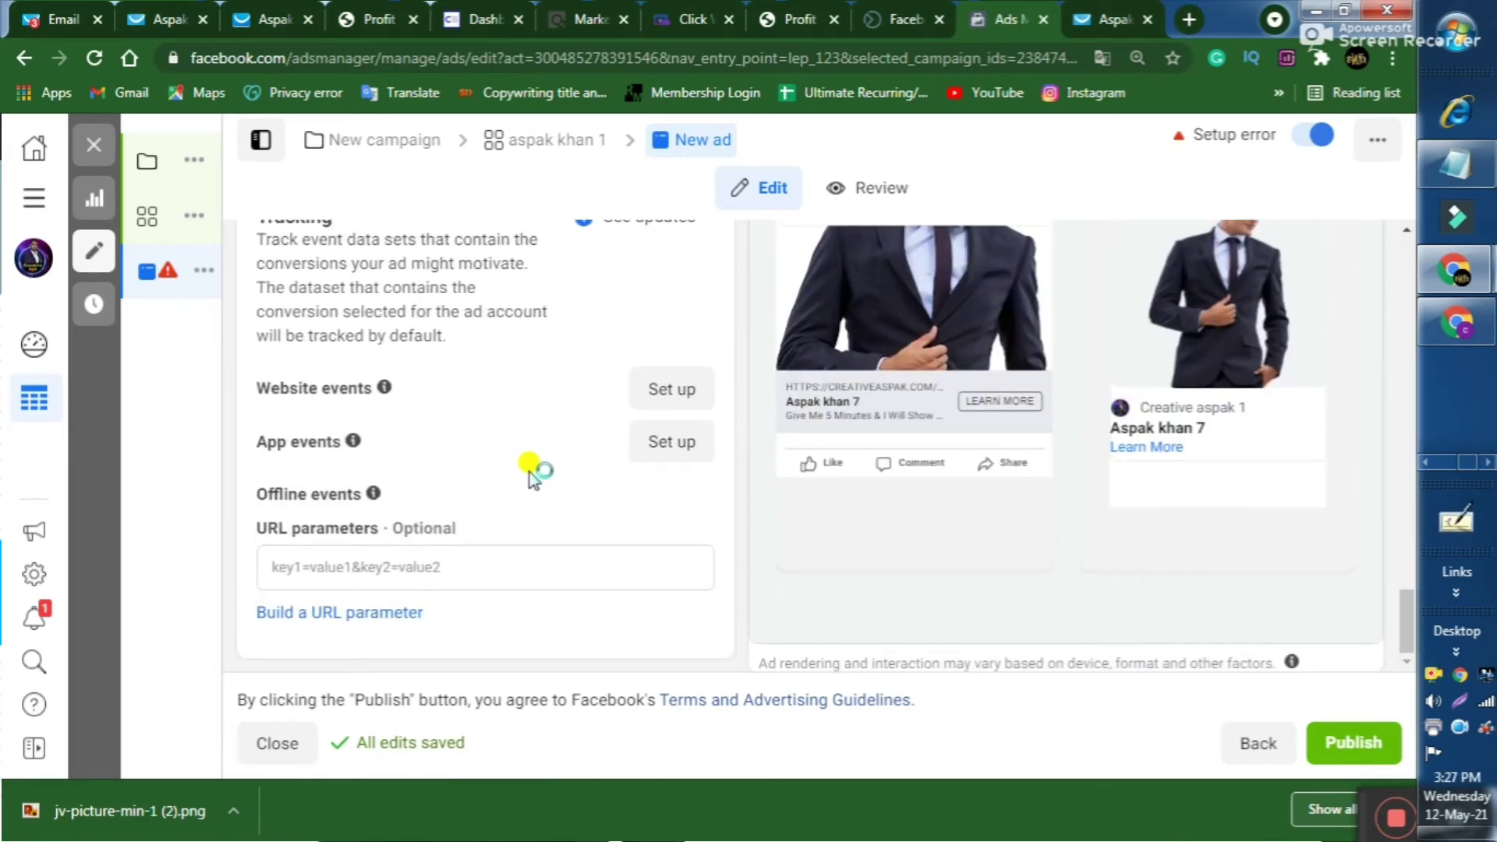
Step: Review the ad from its name and identity through the ad setup, format options and empty ad creative fields
{"action": "scroll", "coordinate": [531, 474], "scroll_direction": "up", "scroll_amount": 8}
{"action": "scroll", "coordinate": [623, 473], "scroll_direction": "up", "scroll_amount": 6}
{"action": "scroll", "coordinate": [621, 473], "scroll_direction": "up", "scroll_amount": 8}
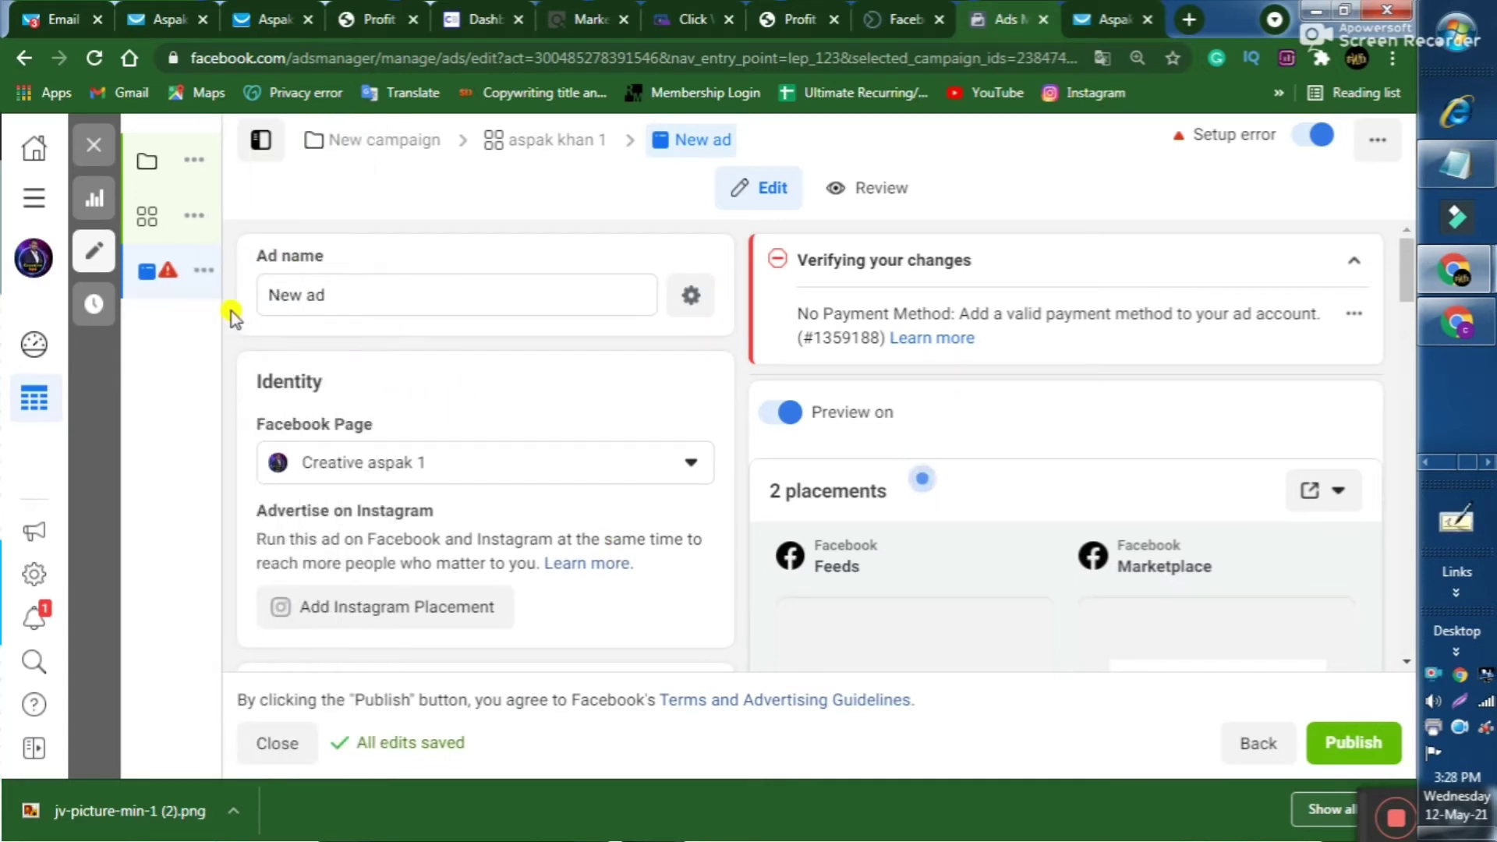
{"action": "mouse_move", "coordinate": [150, 244]}
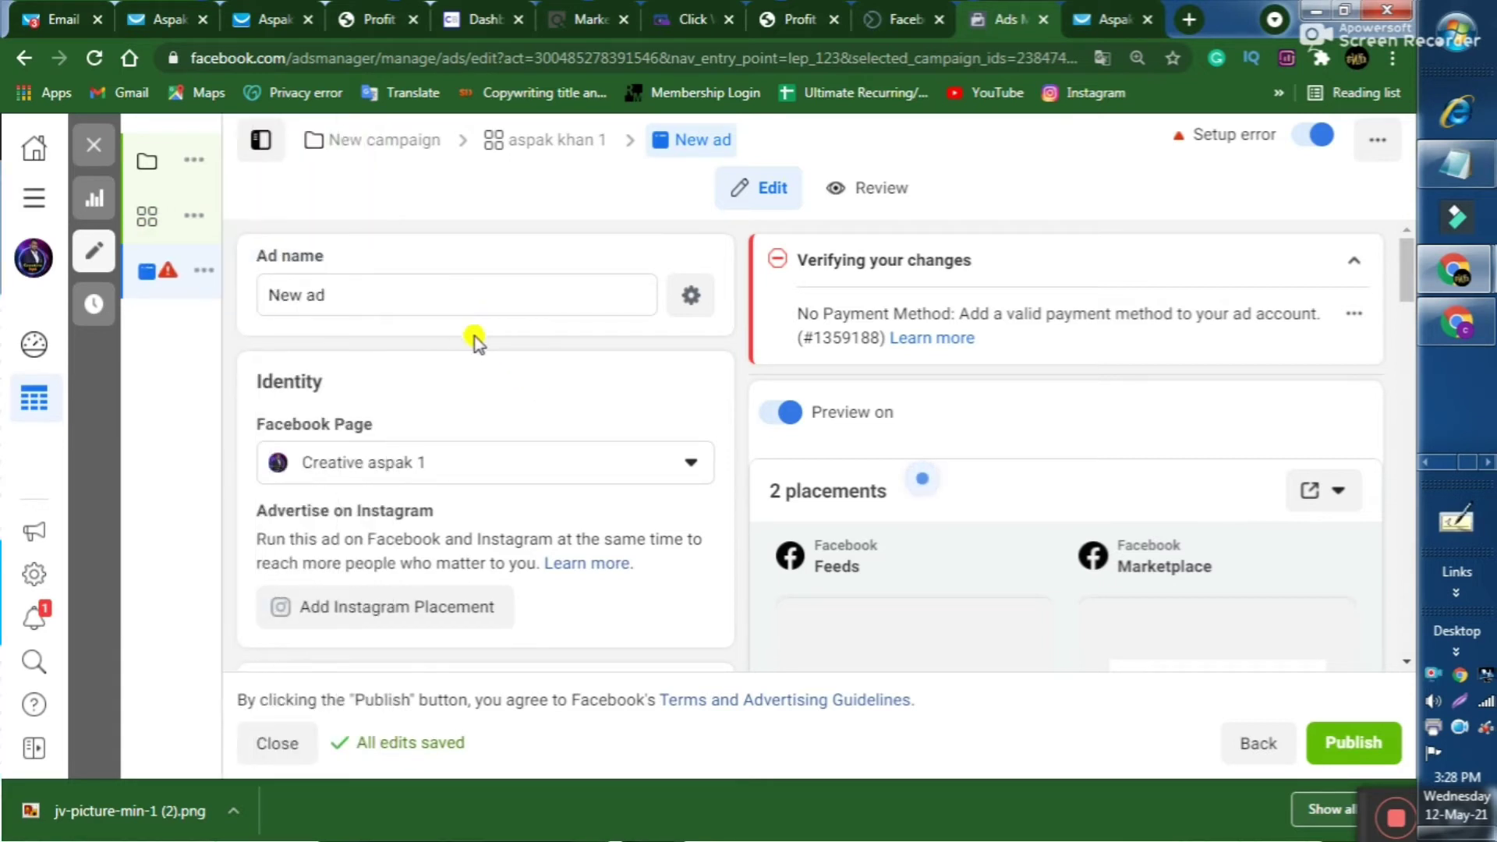
{"action": "scroll", "coordinate": [475, 337], "scroll_direction": "down", "scroll_amount": 3}
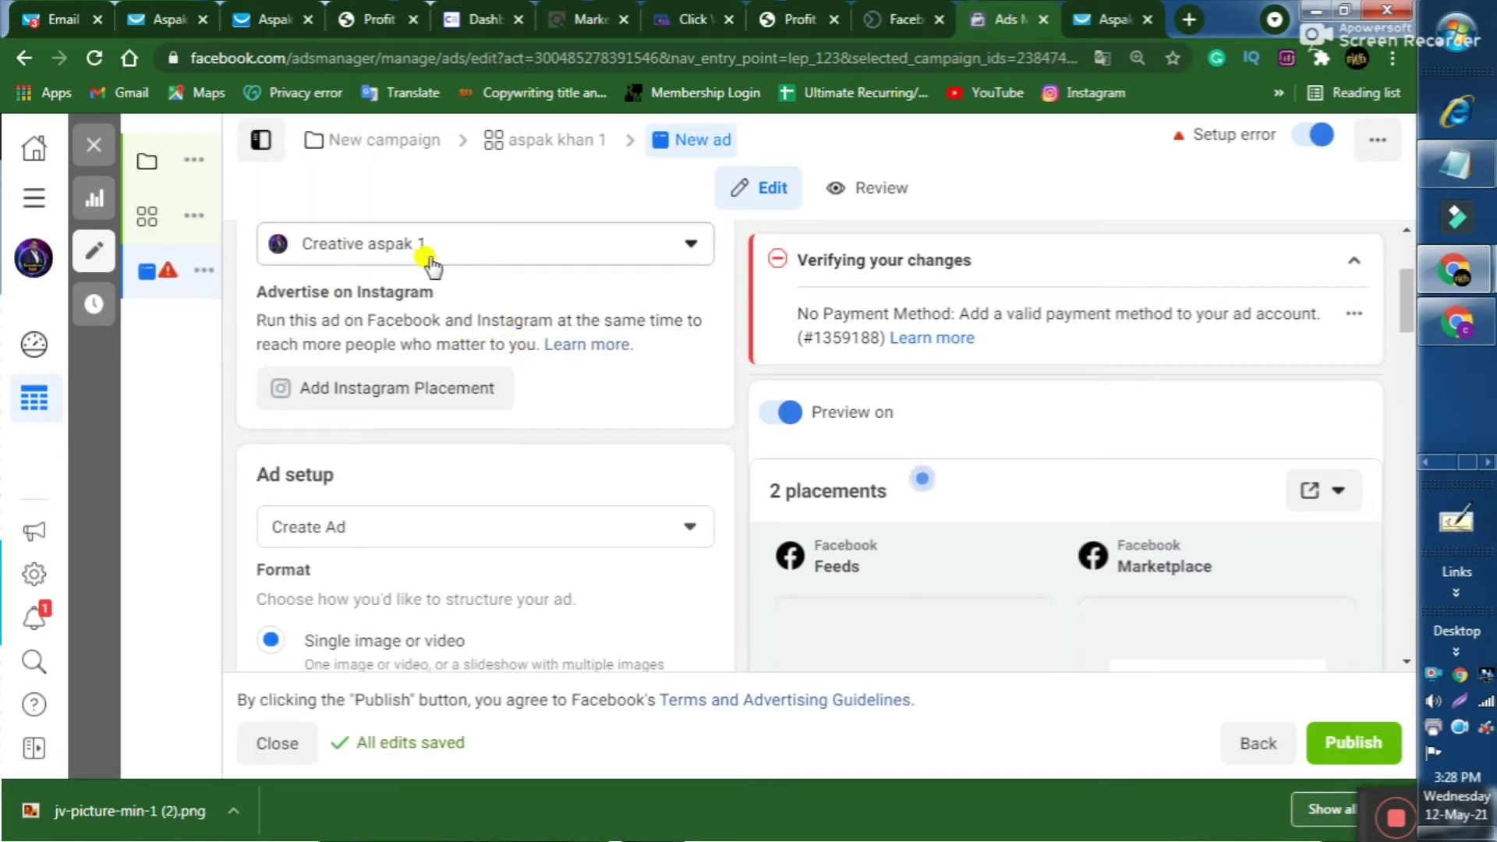
{"action": "scroll", "coordinate": [521, 444], "scroll_direction": "down", "scroll_amount": 3}
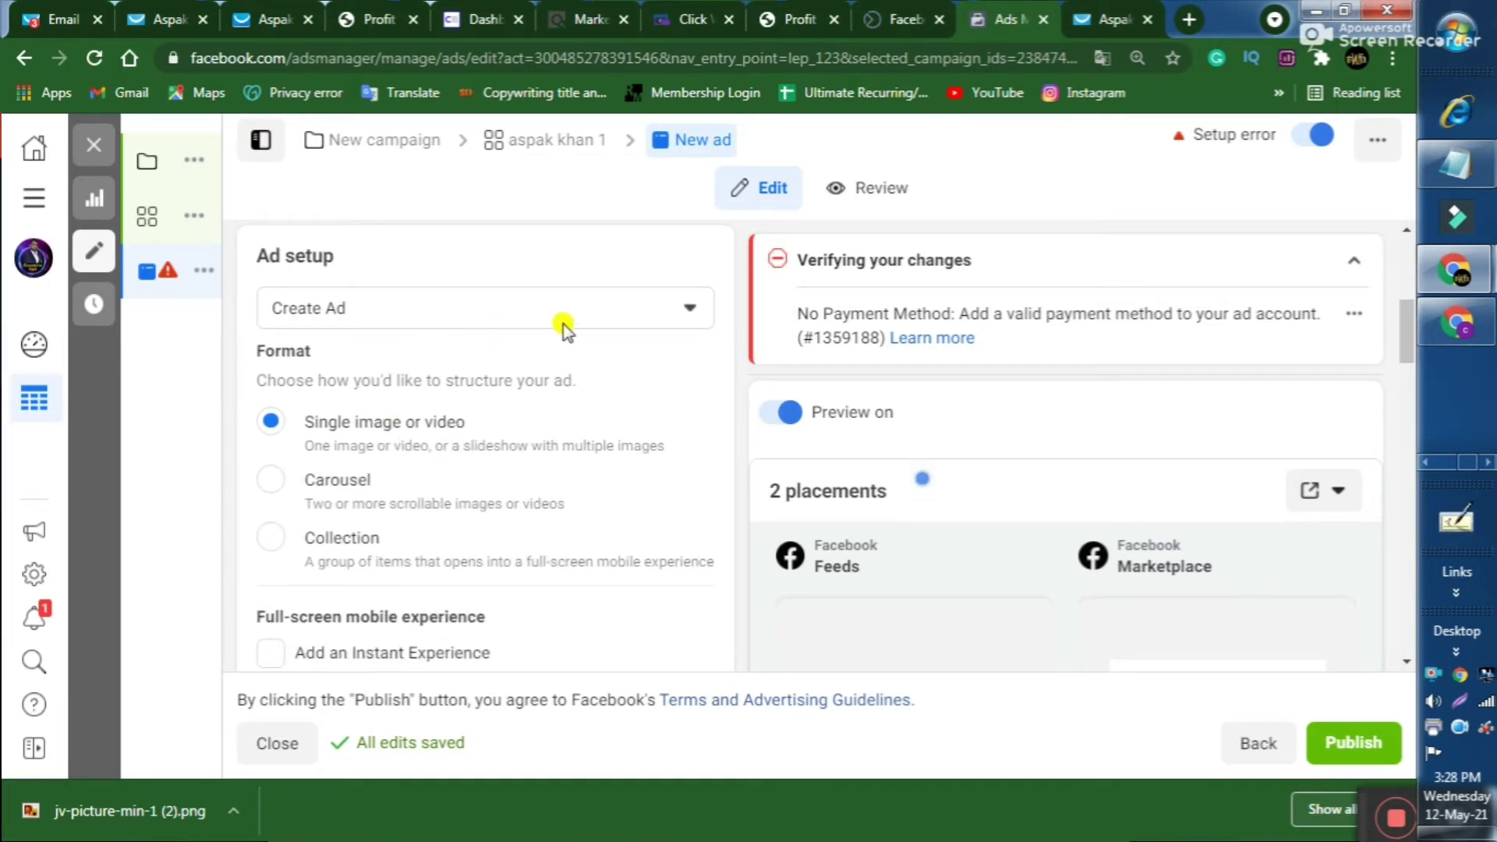
{"action": "scroll", "coordinate": [507, 382], "scroll_direction": "down", "scroll_amount": 2}
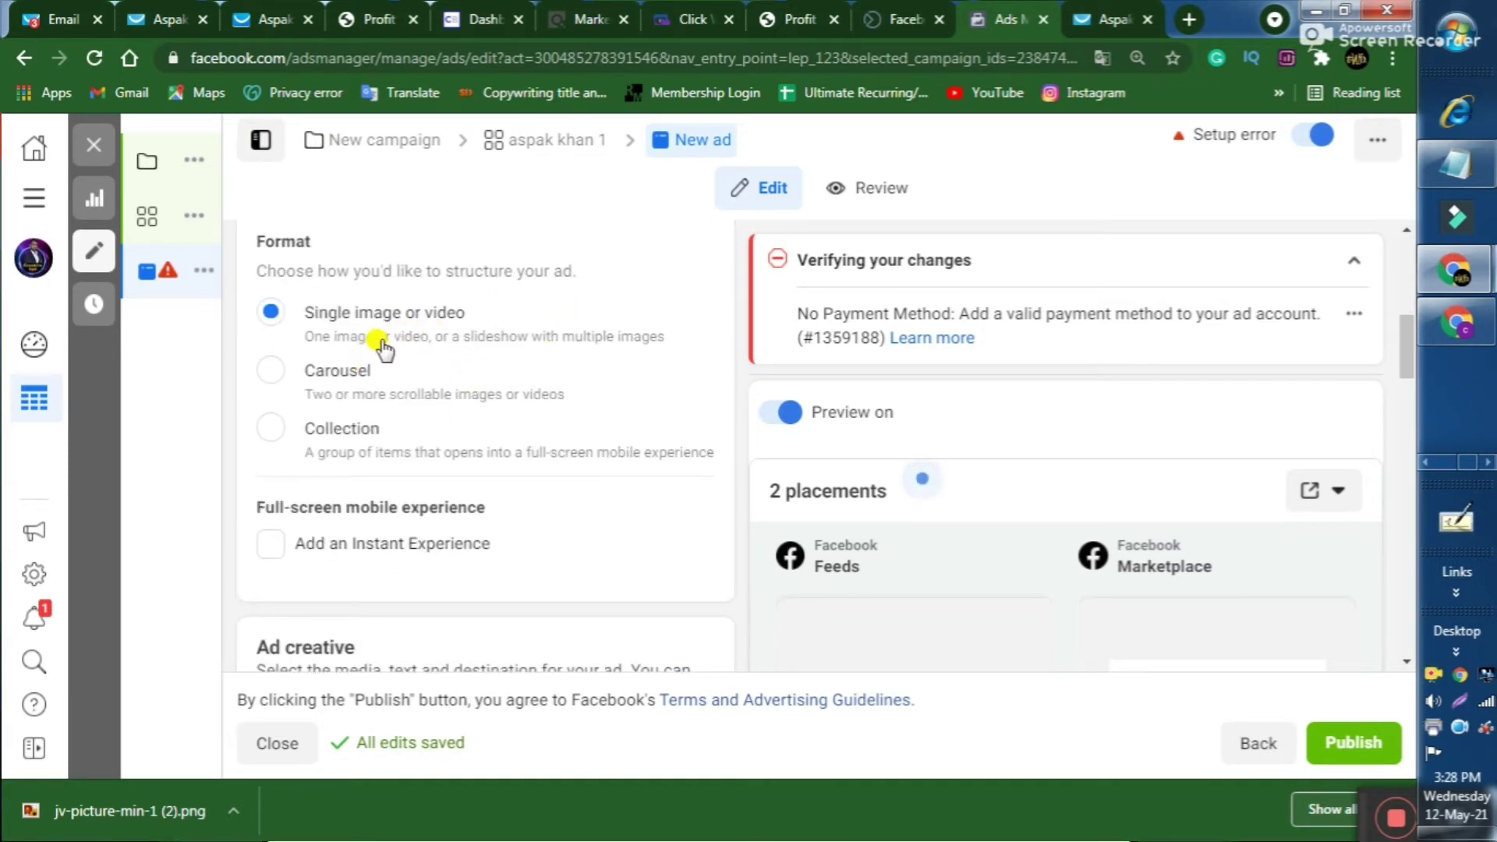
{"action": "scroll", "coordinate": [452, 341], "scroll_direction": "down", "scroll_amount": 2}
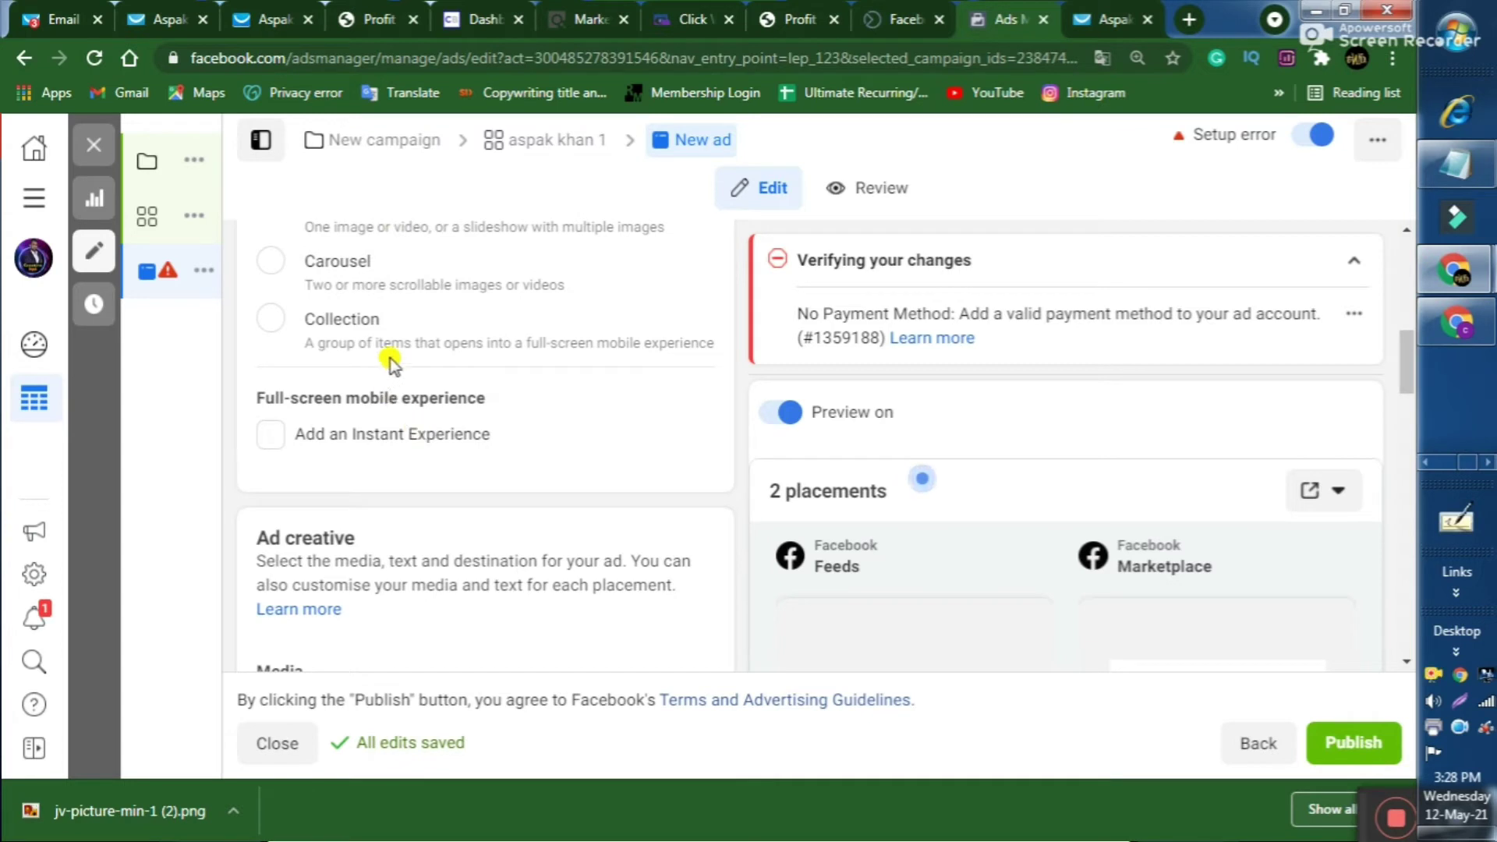
{"action": "scroll", "coordinate": [418, 358], "scroll_direction": "down", "scroll_amount": 2}
{"action": "scroll", "coordinate": [421, 362], "scroll_direction": "up", "scroll_amount": 4}
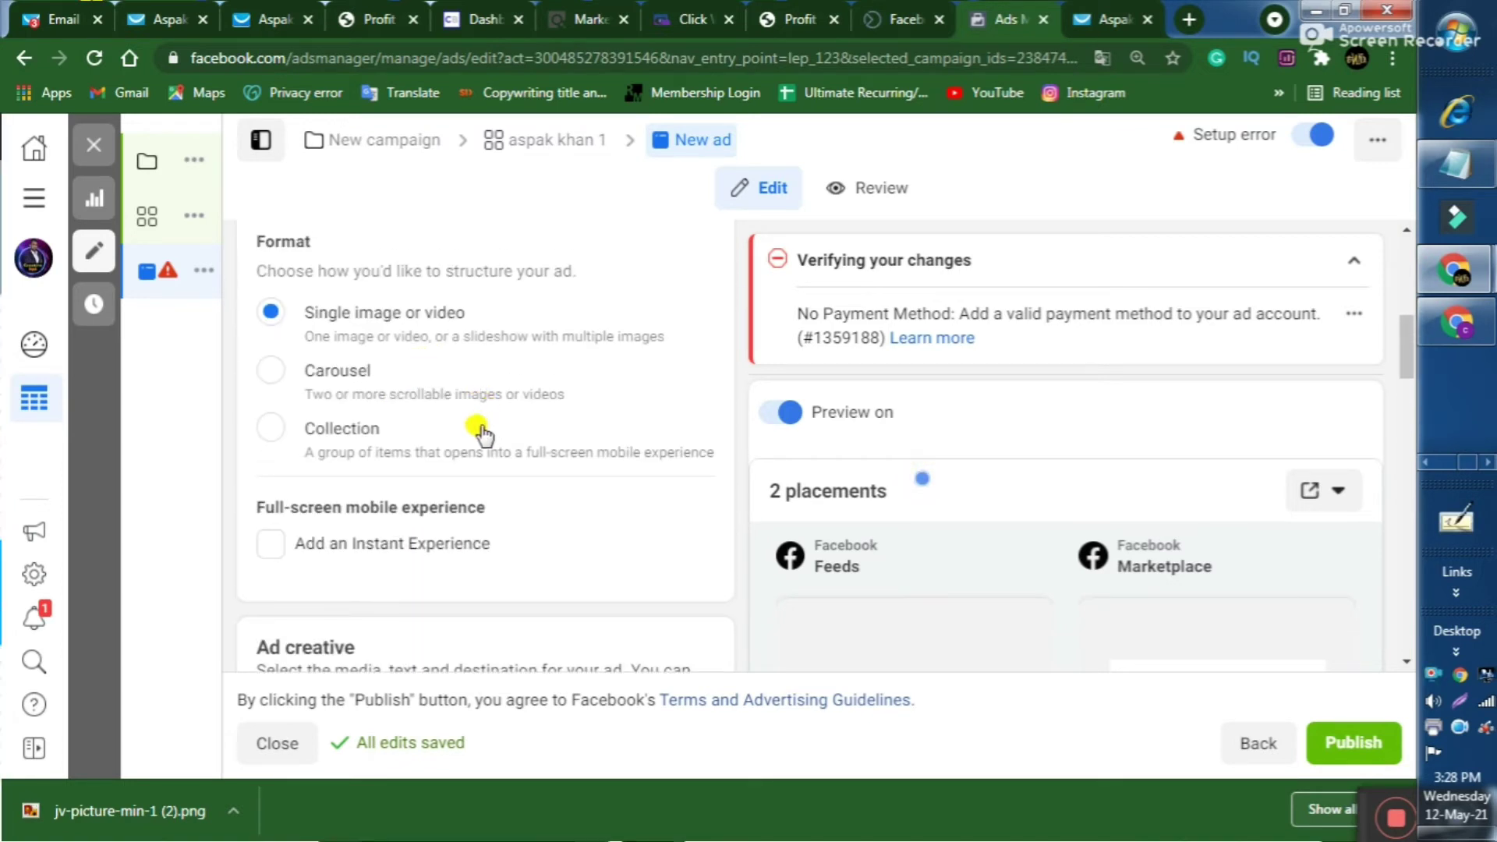
{"action": "scroll", "coordinate": [421, 456], "scroll_direction": "down", "scroll_amount": 6}
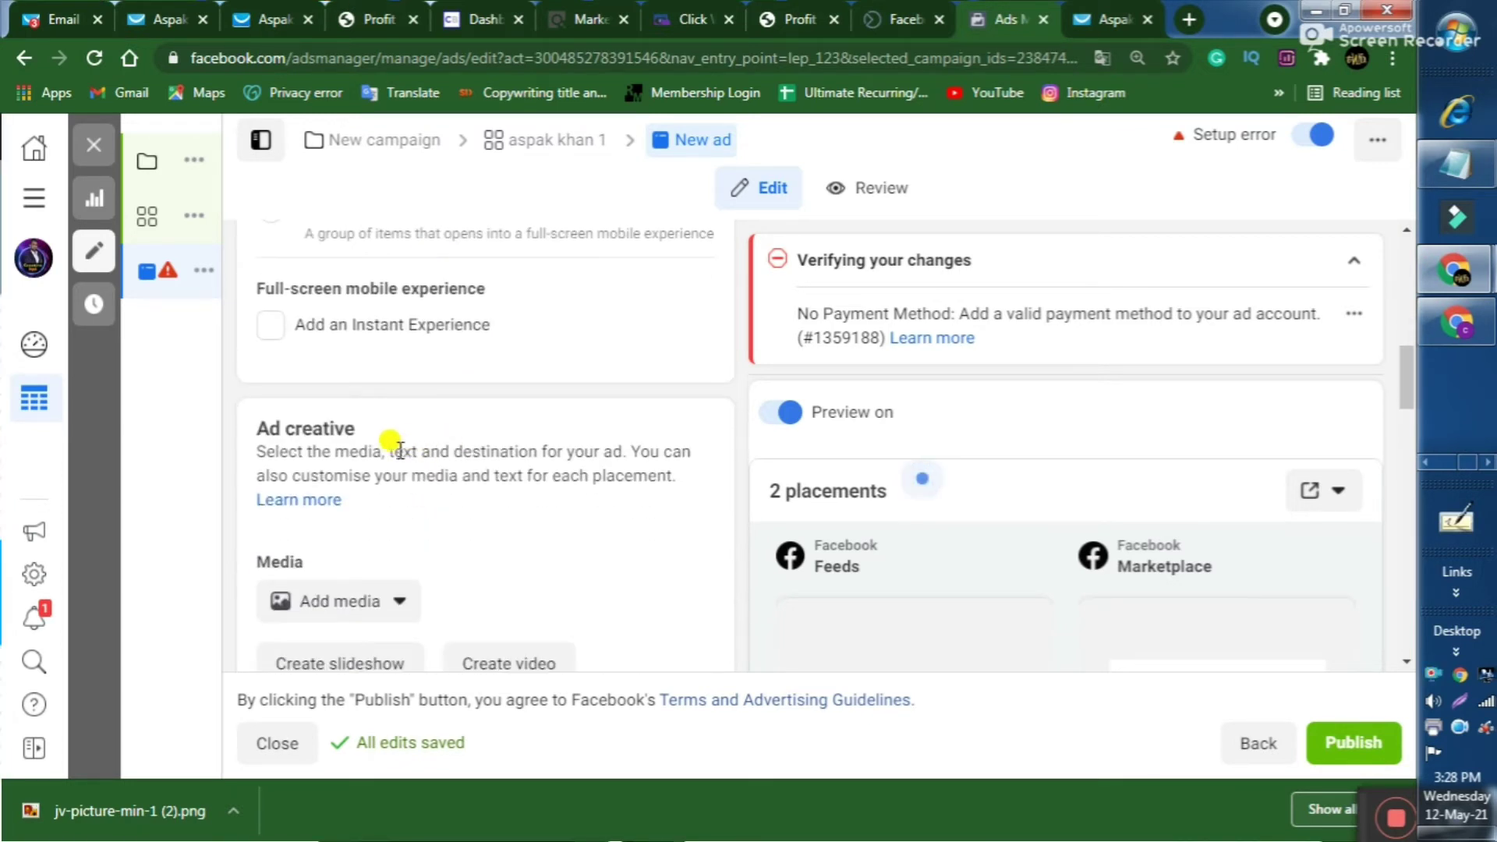
{"action": "scroll", "coordinate": [382, 360], "scroll_direction": "down", "scroll_amount": 2}
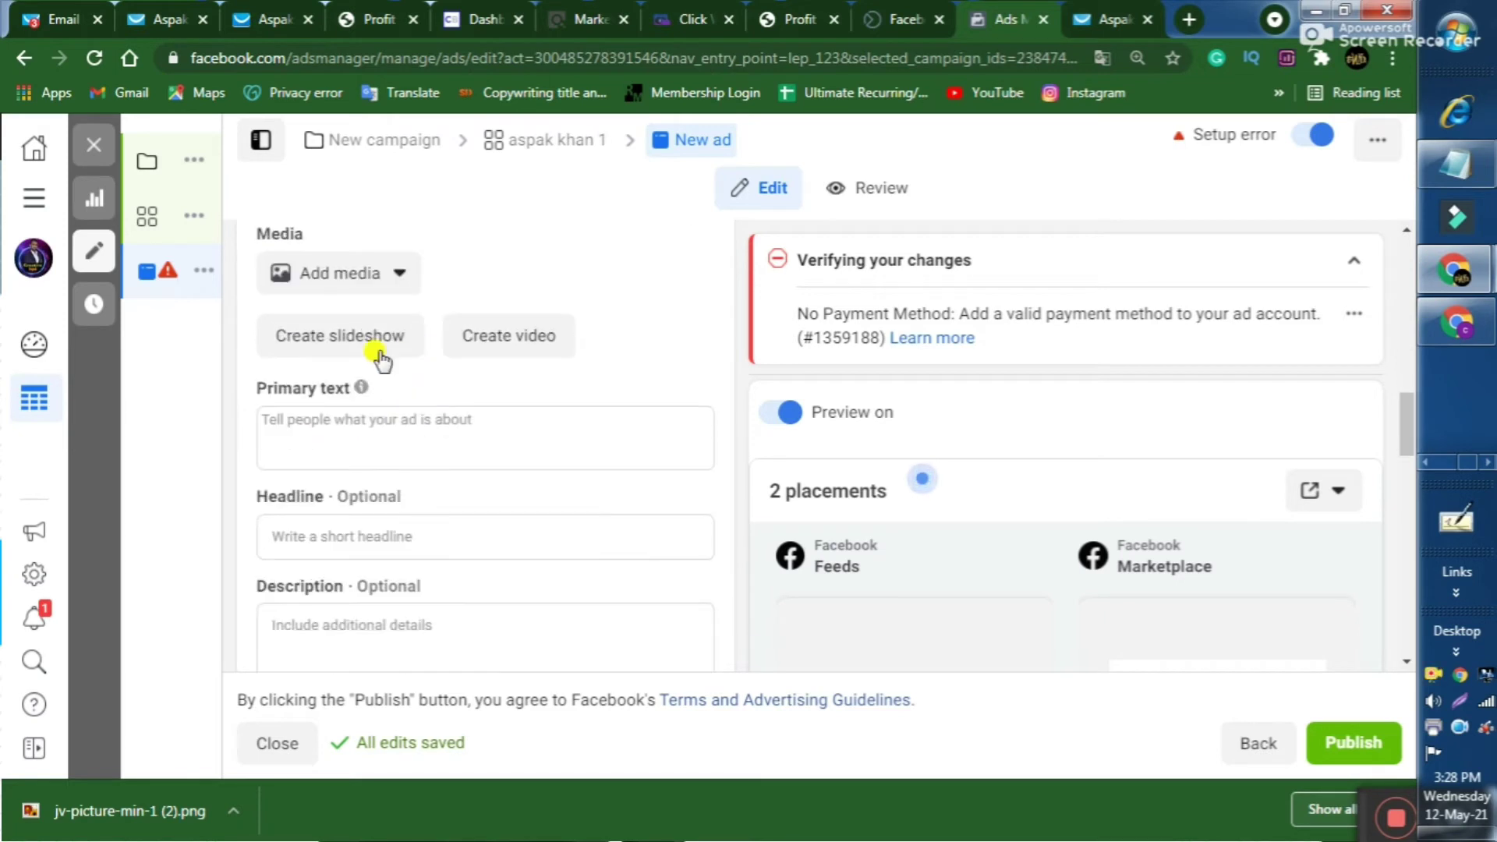
Step: Add an image as the ad's media by uploading a picture, and browse the Downloads folder for it
{"action": "left_click", "coordinate": [398, 285]}
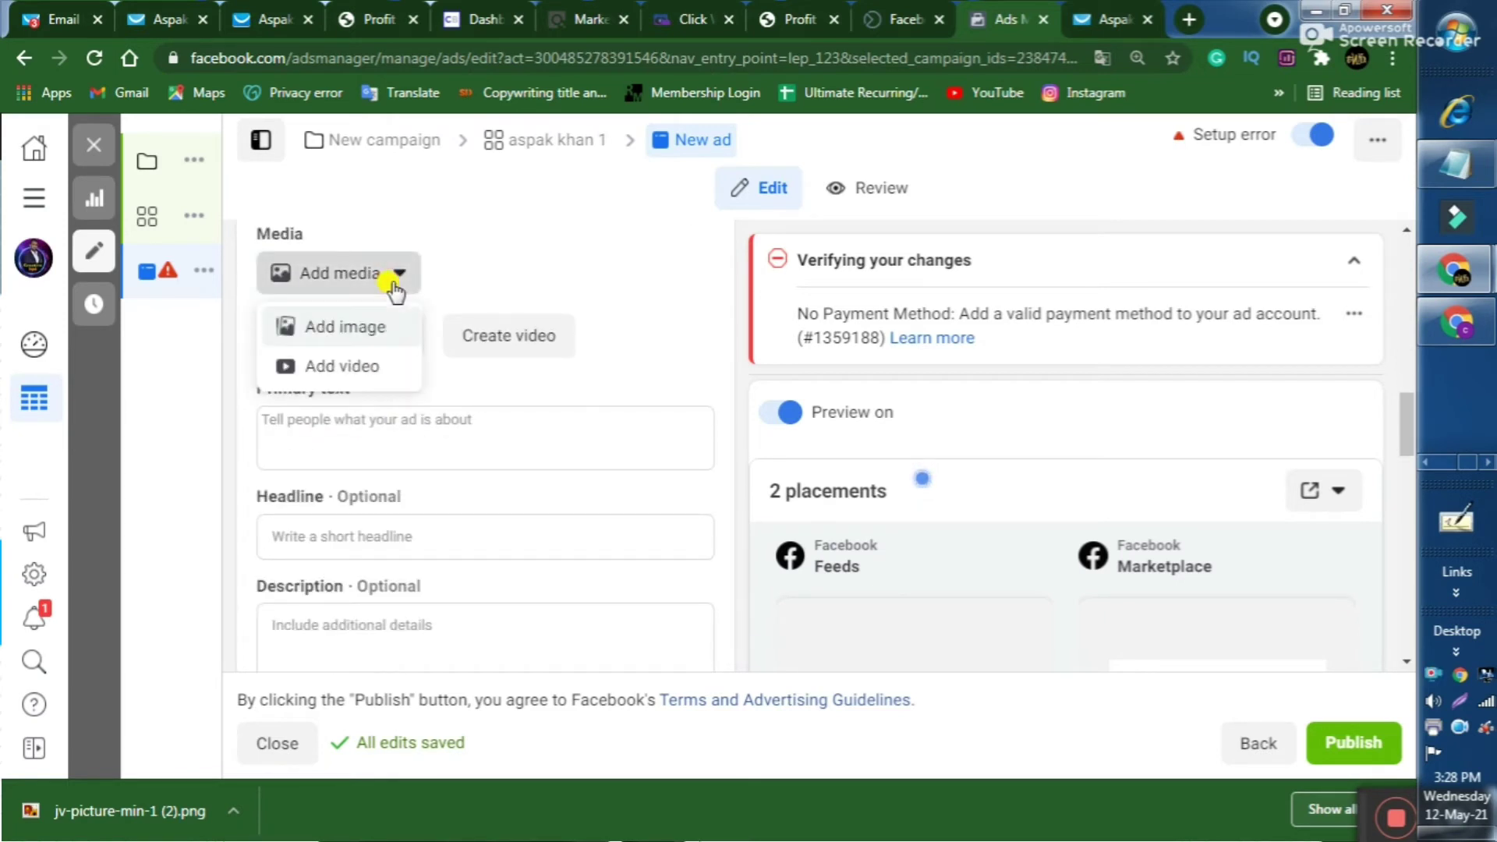
{"action": "left_click", "coordinate": [367, 334]}
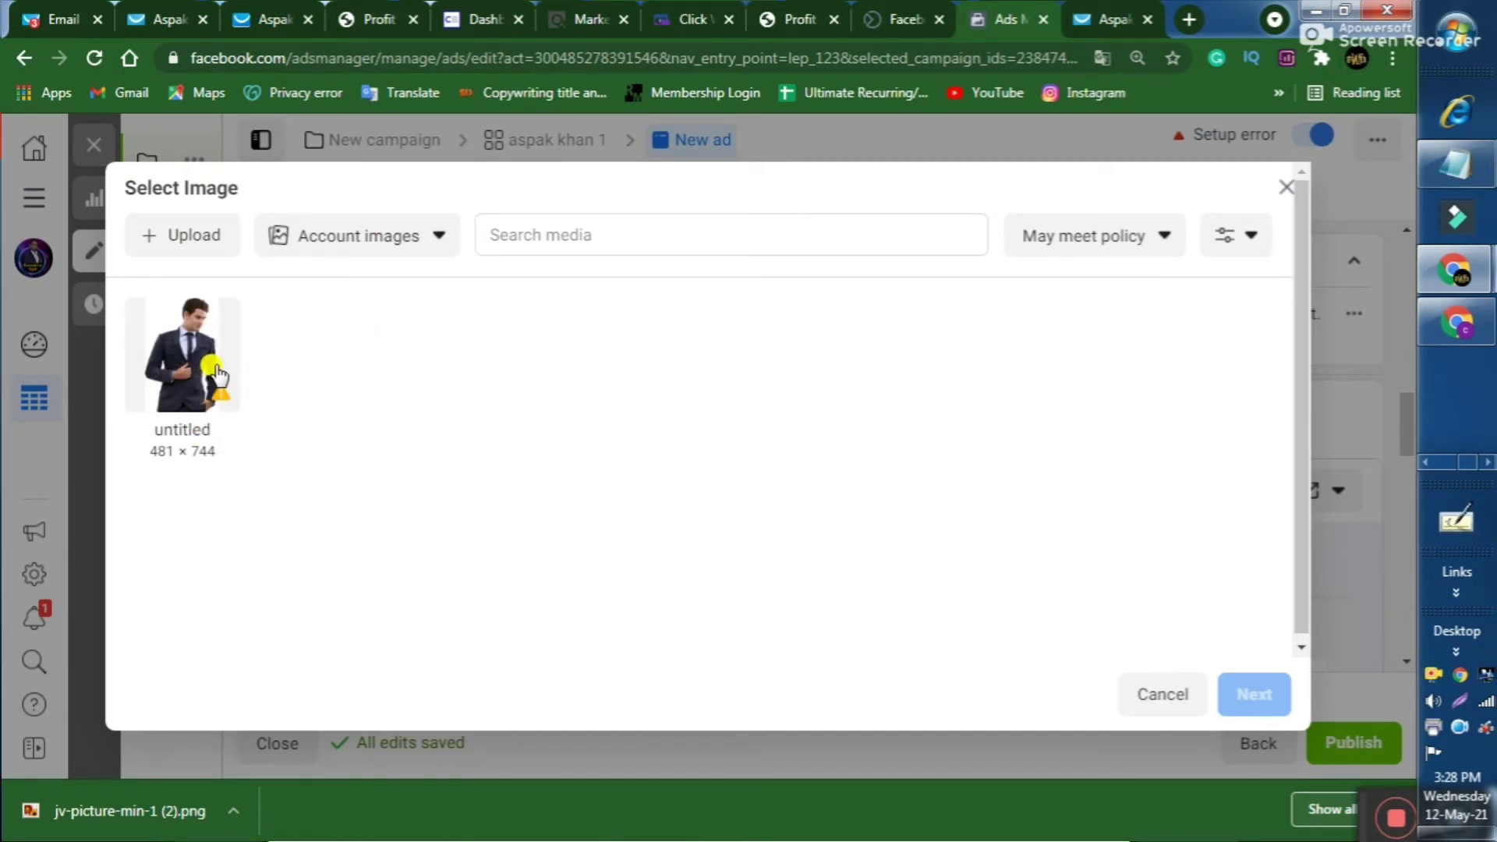
{"action": "left_click", "coordinate": [200, 241]}
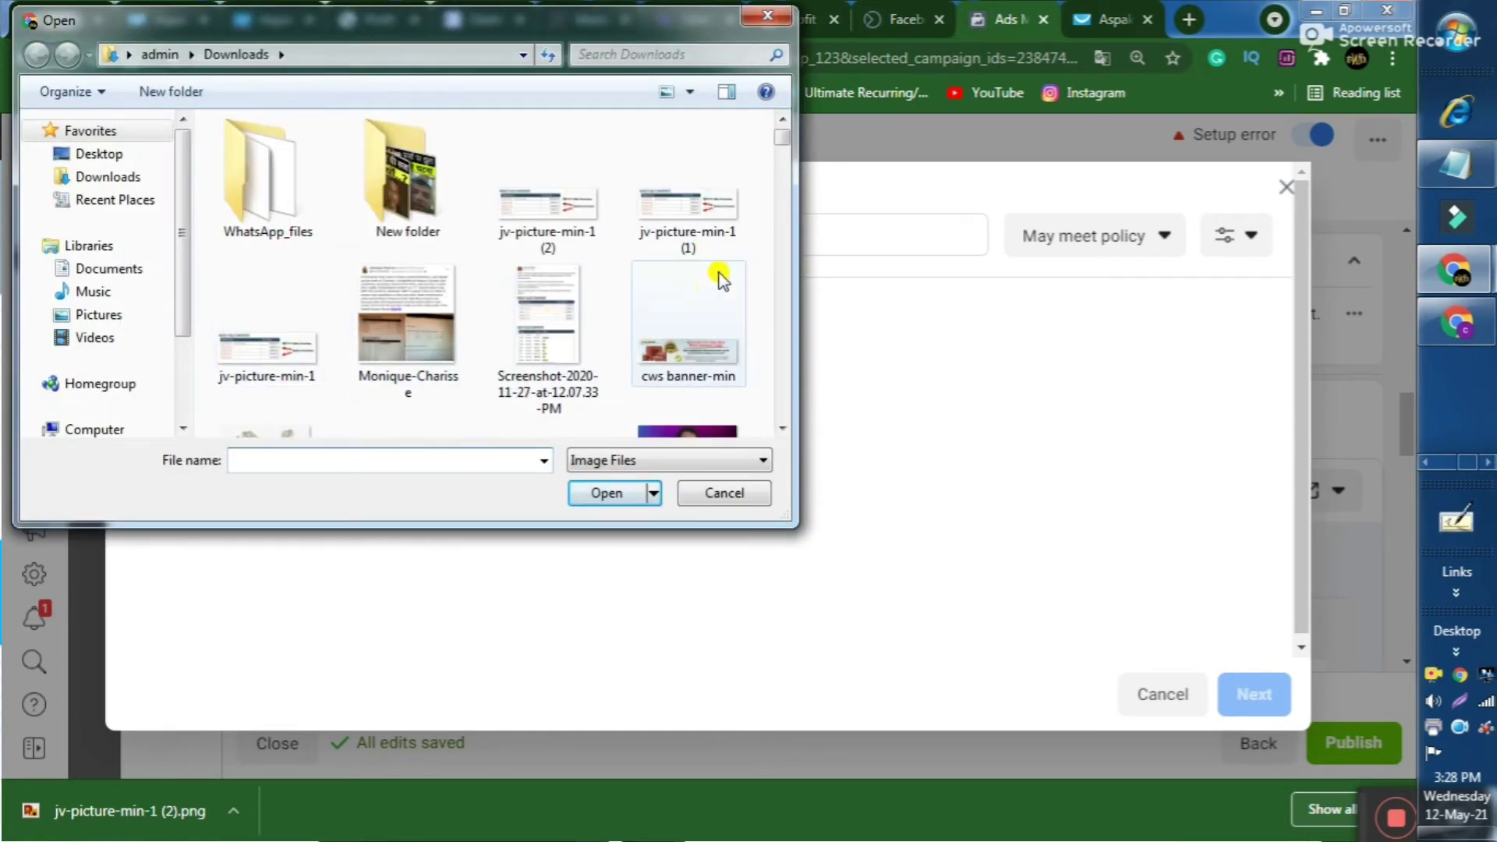
{"action": "left_click_drag", "start_coordinate": [778, 139], "coordinate": [778, 145]}
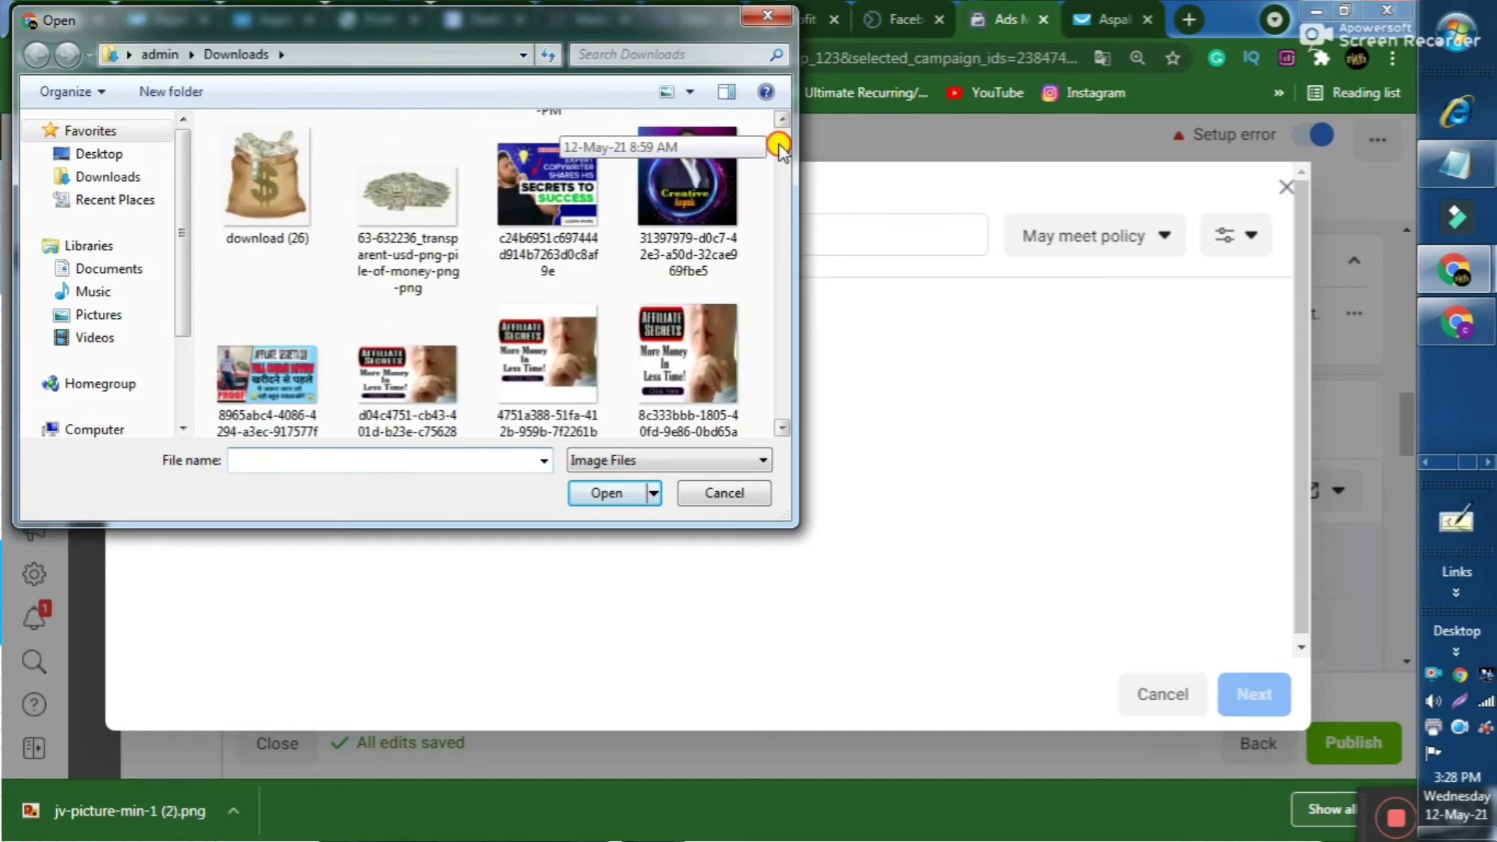